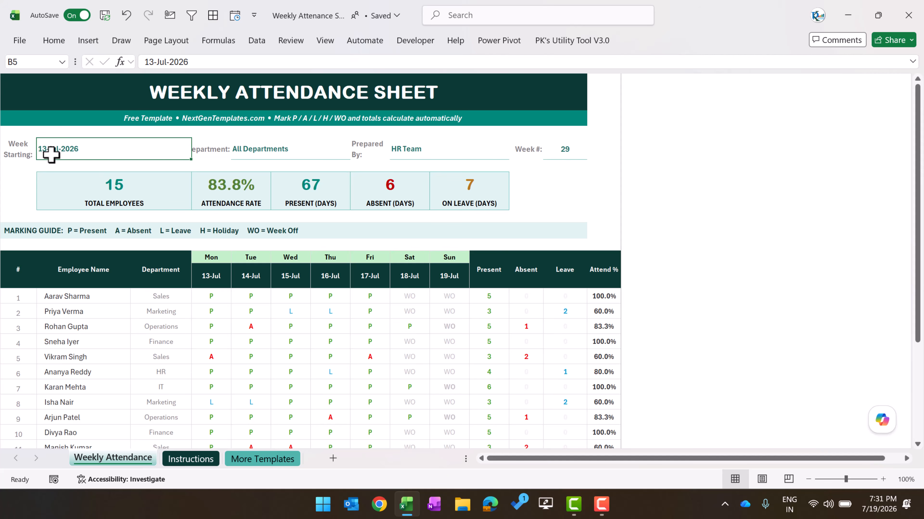
- Examine the Weekly Attendance header fields for week start, department, preparer and week number, plus the summary card labels
left_click(262, 155)
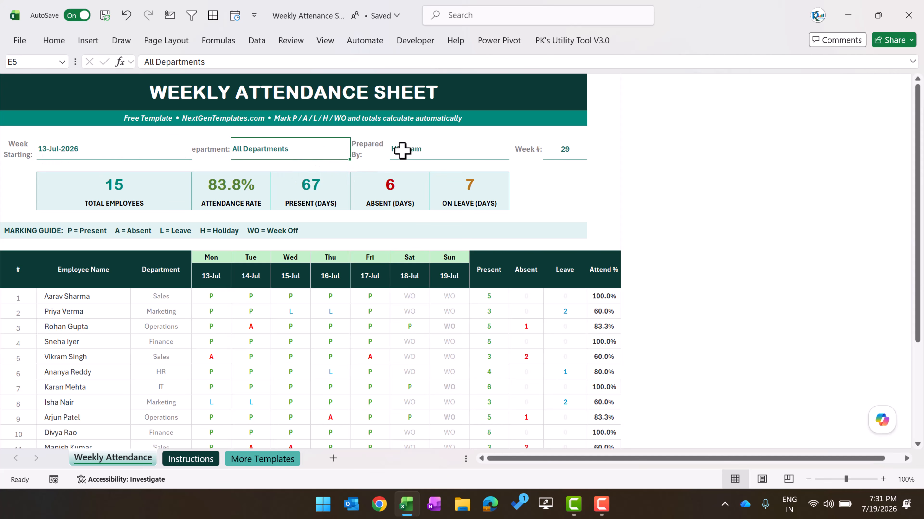
left_click(216, 149)
left_click(383, 147)
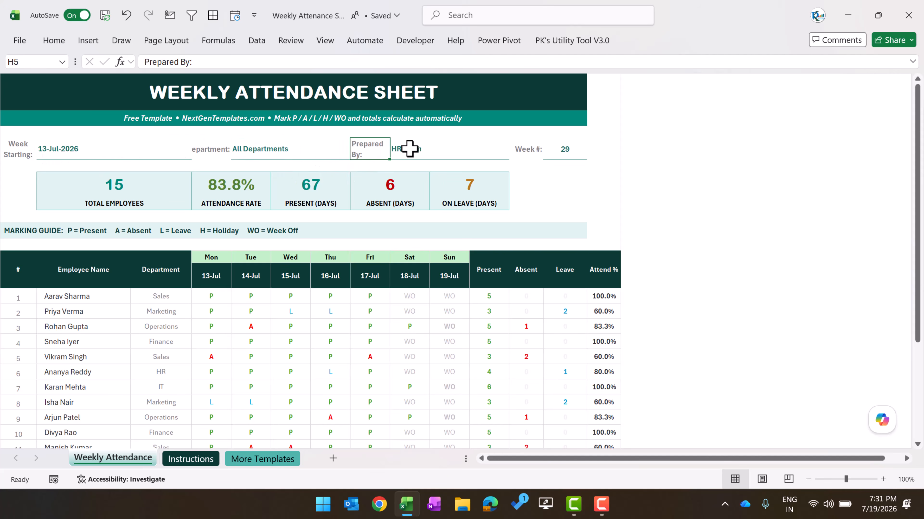
left_click(408, 151)
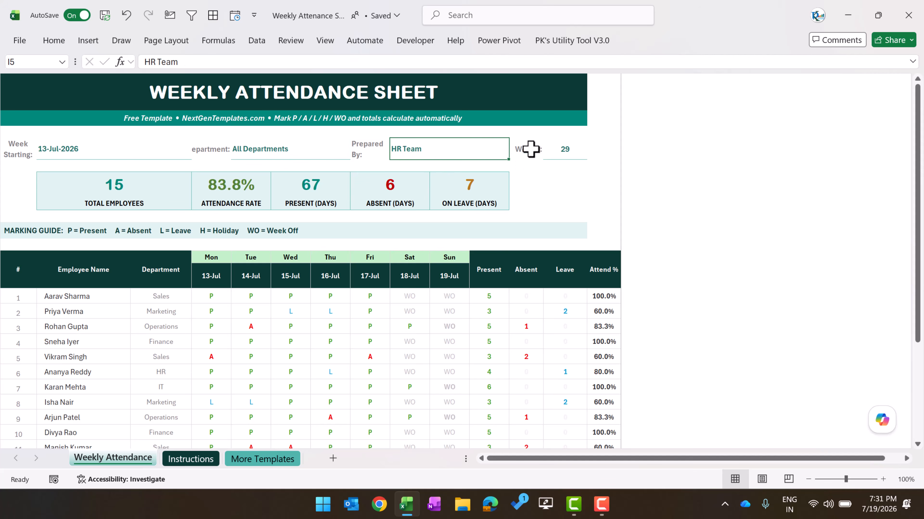
left_click(575, 148)
left_click(69, 204)
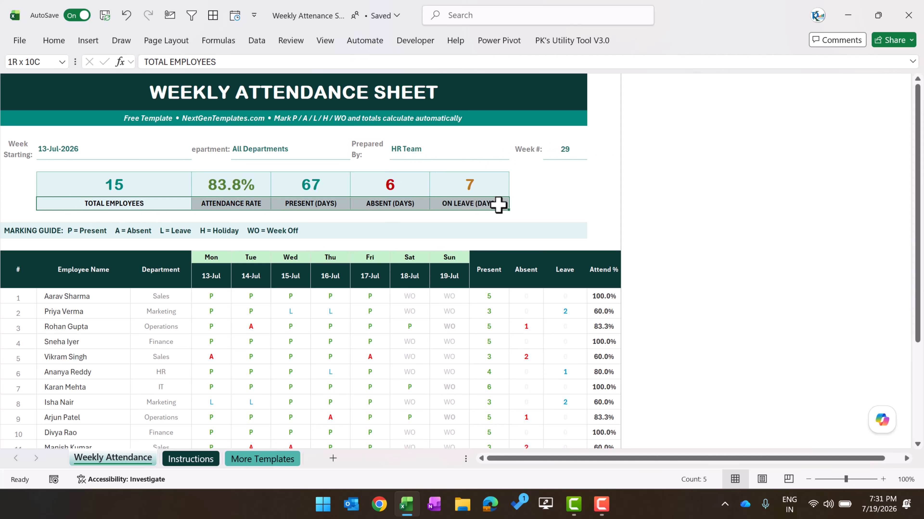
left_click(557, 202)
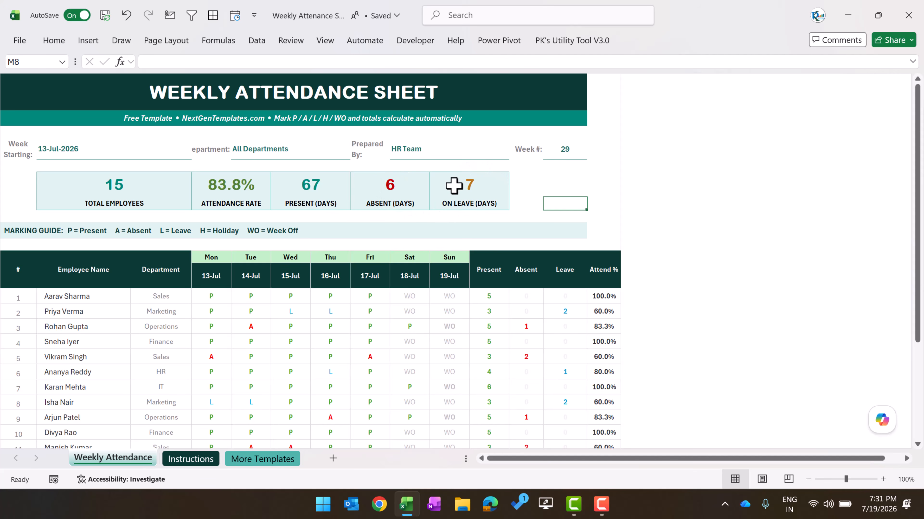
- Review the marking guide and the employee name, department and Monday attendance columns of the table
left_click(42, 235)
scroll(169, 250, "down", 1)
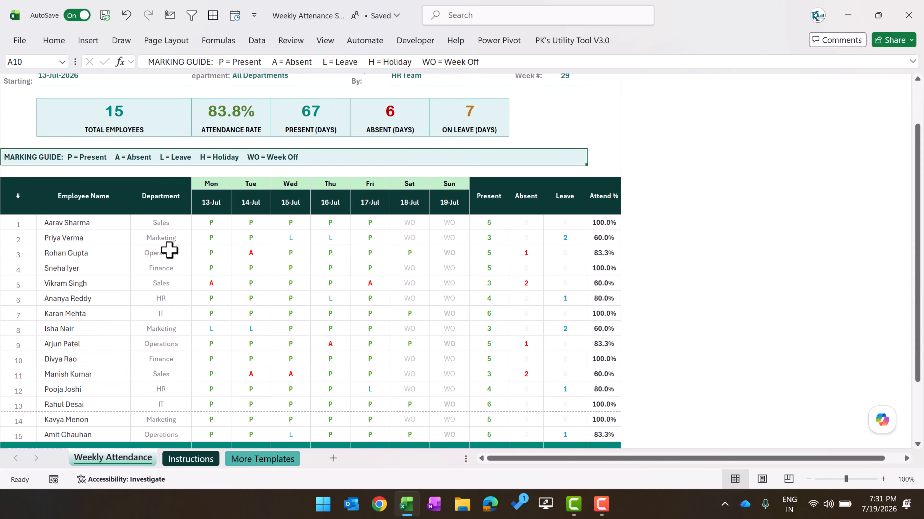
left_click_drag(58, 223, 53, 391)
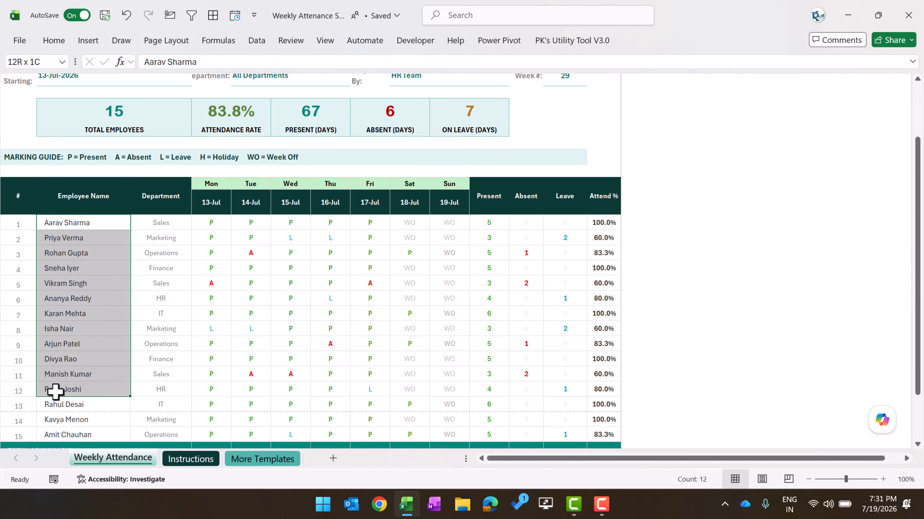
left_click_drag(166, 210, 152, 371)
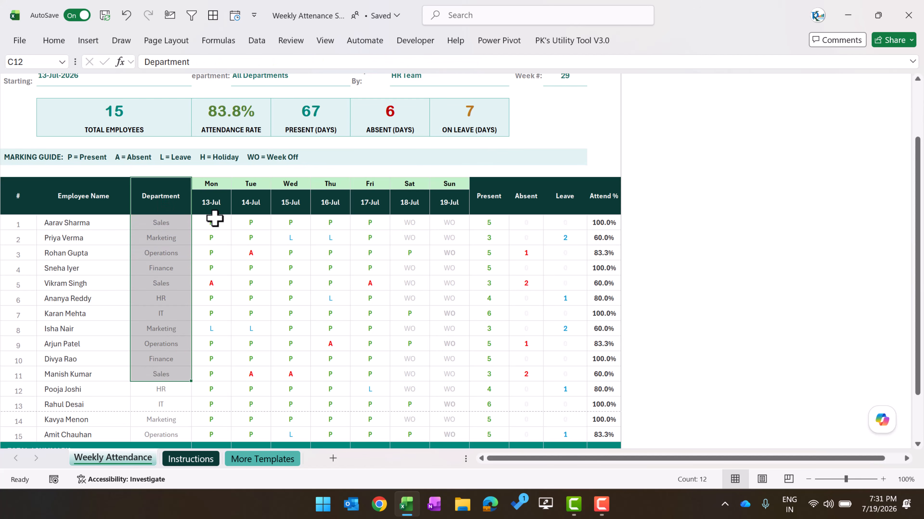
left_click_drag(216, 220, 213, 371)
- Mark the second employee's attendance as L for Monday 13-Jul and H for Tuesday 14-Jul
left_click(218, 236)
left_click(237, 238)
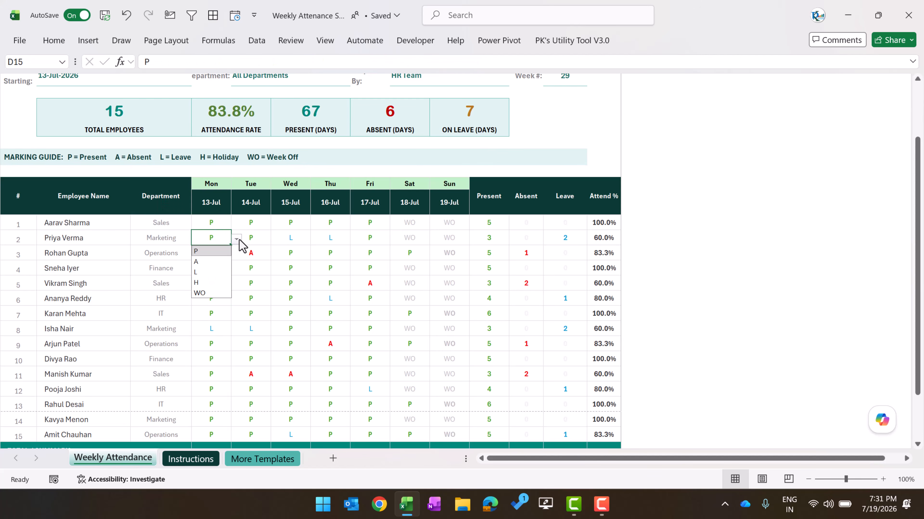
left_click(212, 272)
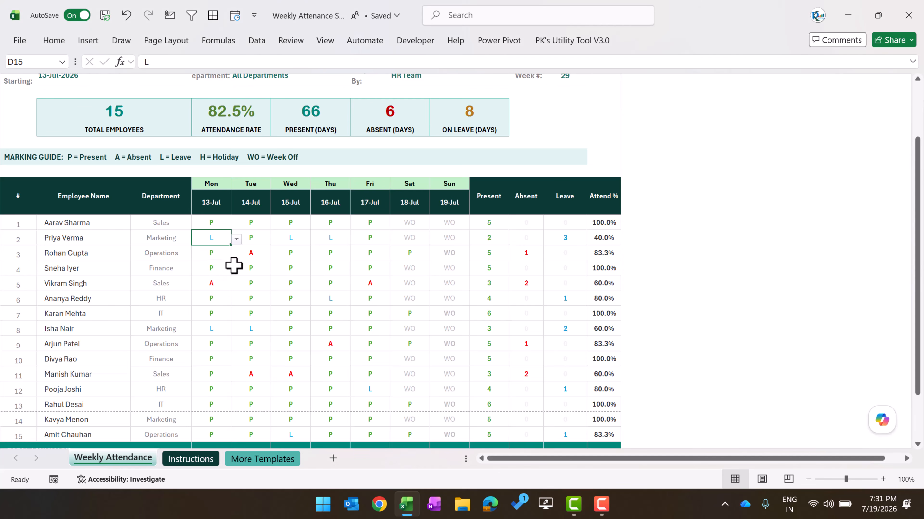
left_click(254, 237)
left_click(276, 239)
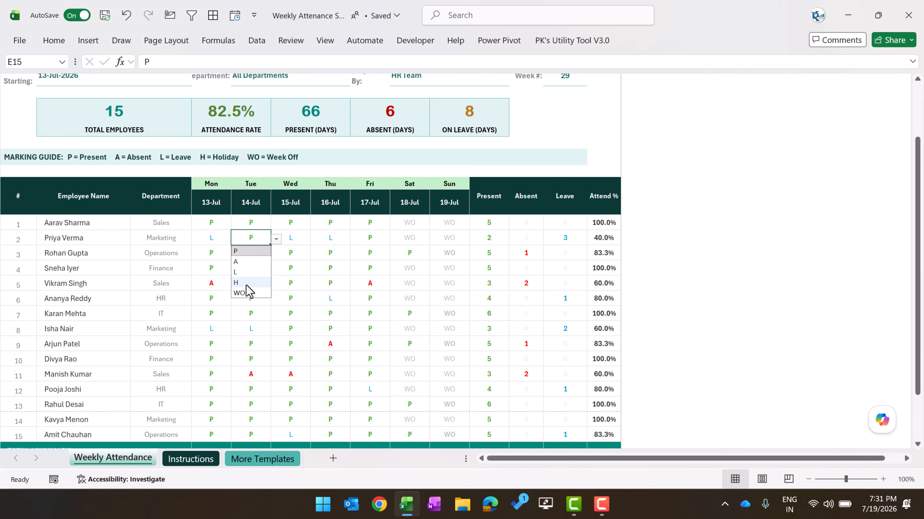
left_click(243, 290)
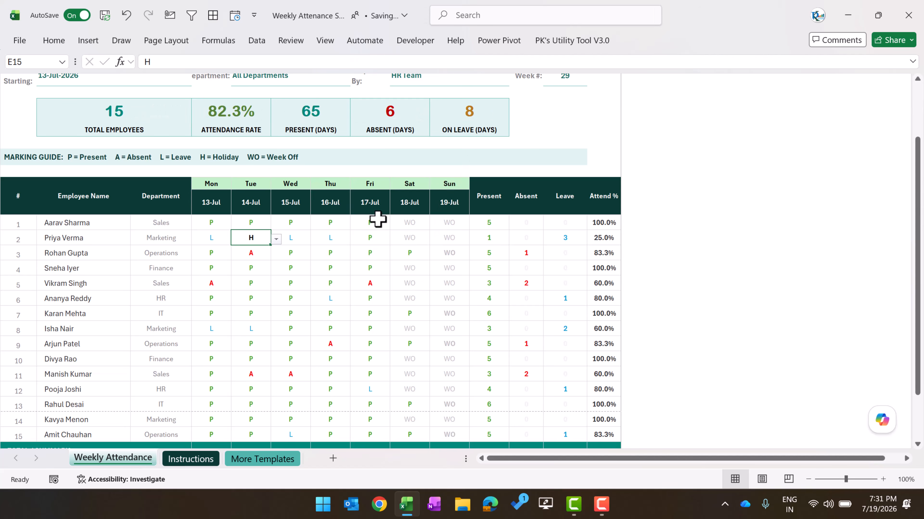
- Examine the Present, Absent, Leave and Attend % columns, the first employee's daily marks and the rest of the sheet
left_click(488, 193)
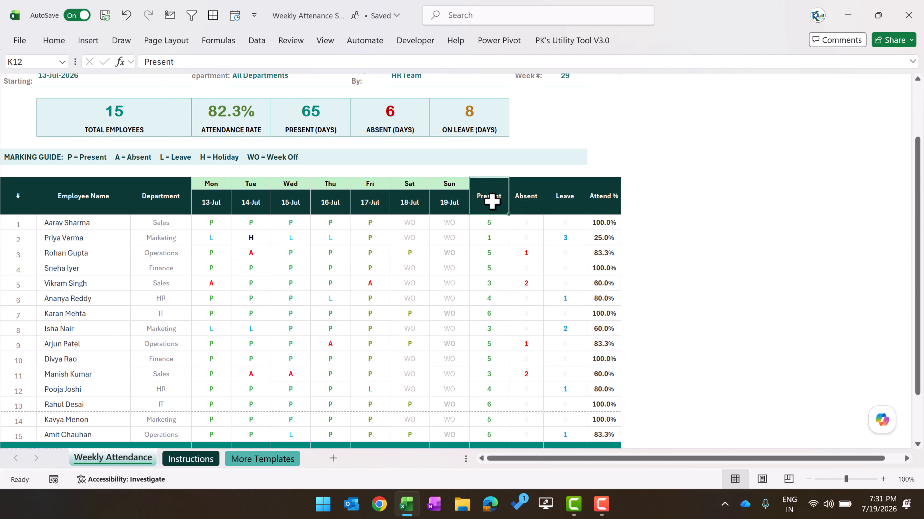
left_click(526, 194)
left_click(571, 193)
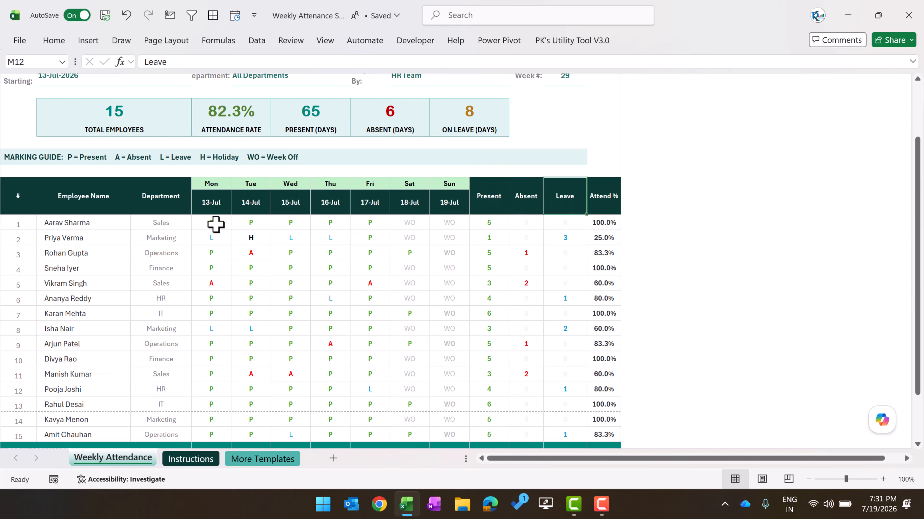
left_click_drag(216, 224, 412, 222)
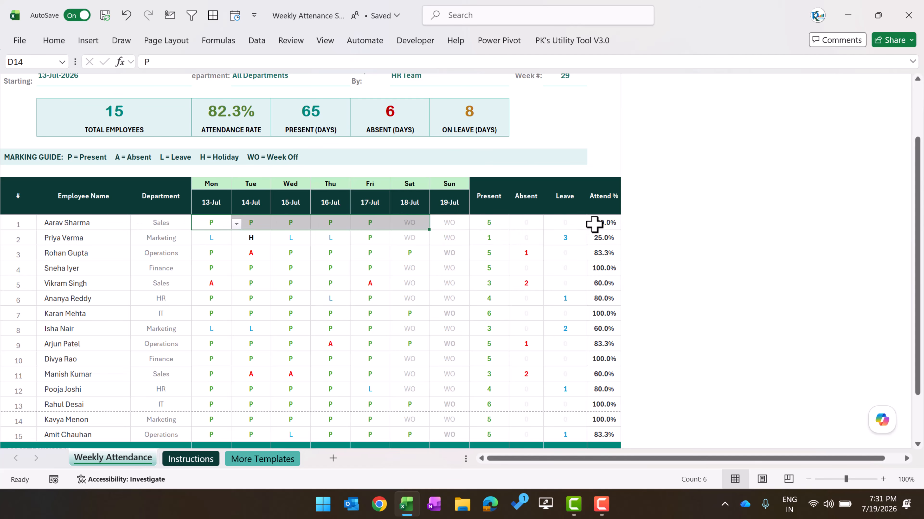
left_click(603, 199)
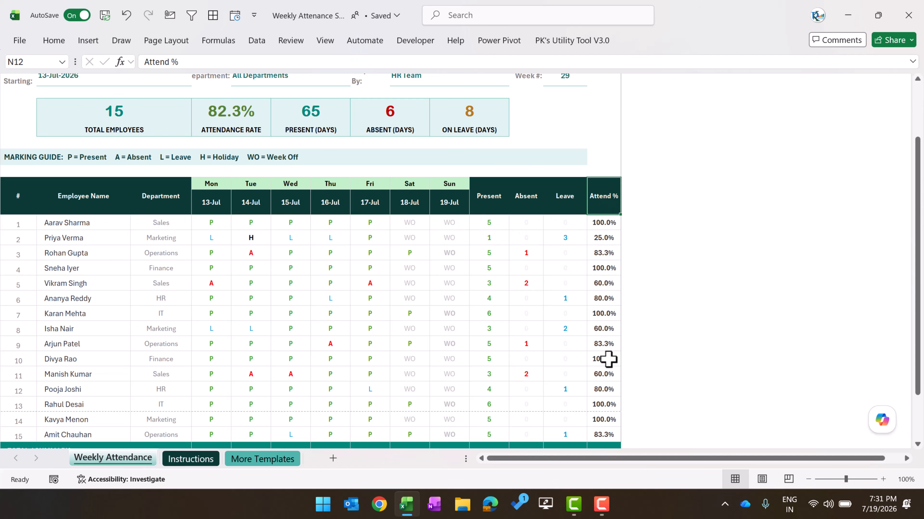
left_click(360, 284)
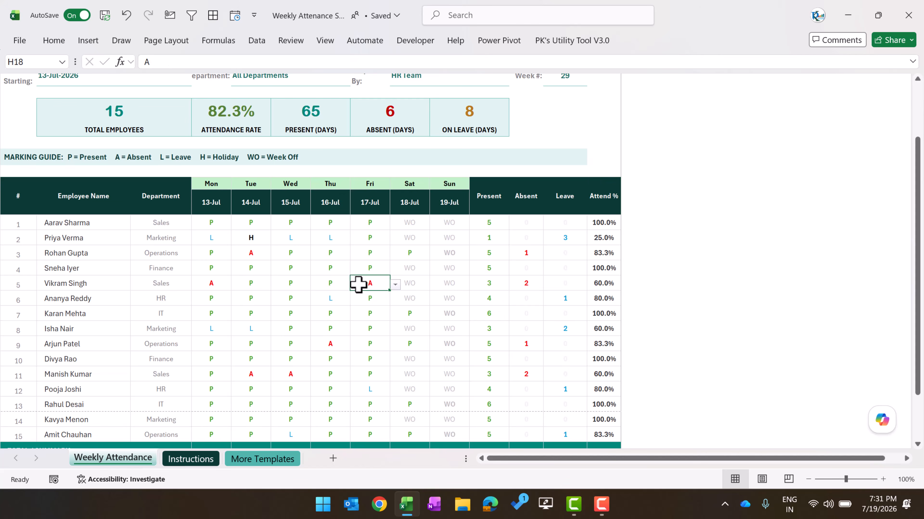
scroll(359, 283, "down", 4)
scroll(359, 284, "up", 4)
scroll(359, 283, "up", 3)
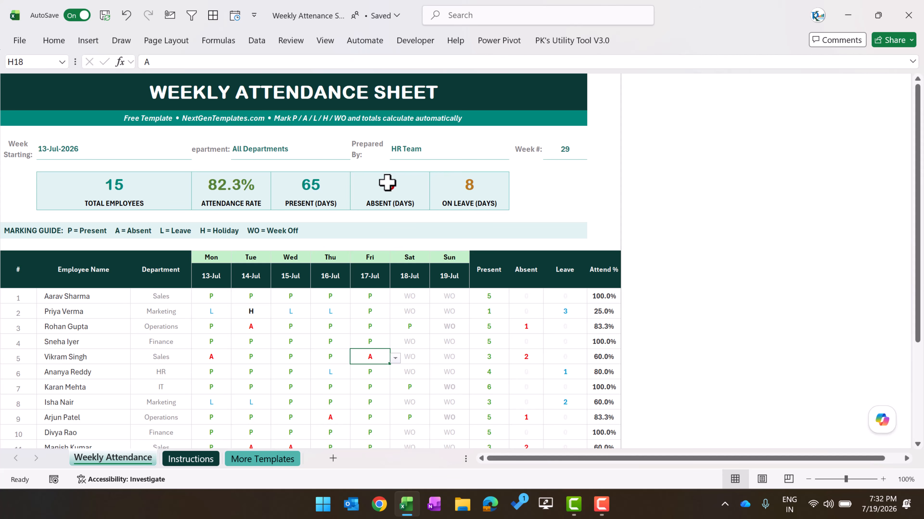
- Add a new blank worksheet after Weekly Attendance and hide its gridlines
left_click(332, 459)
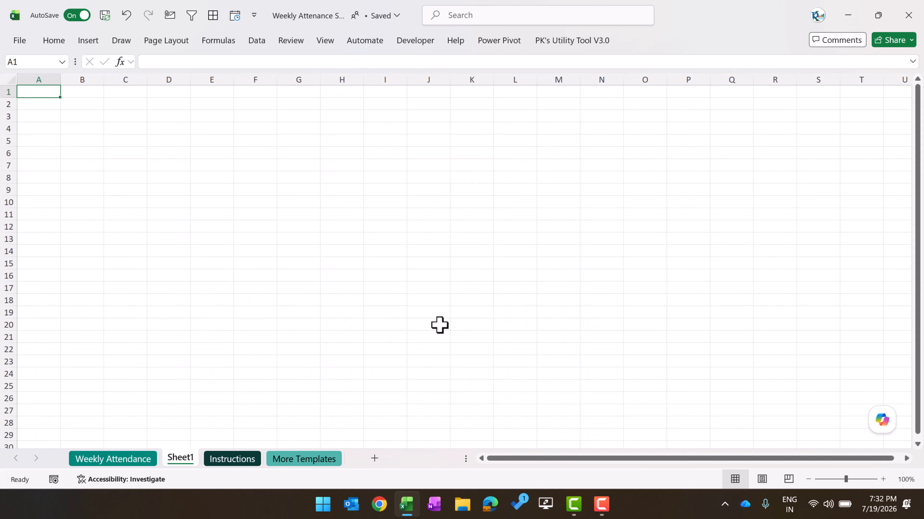
left_click(206, 227)
left_click(324, 40)
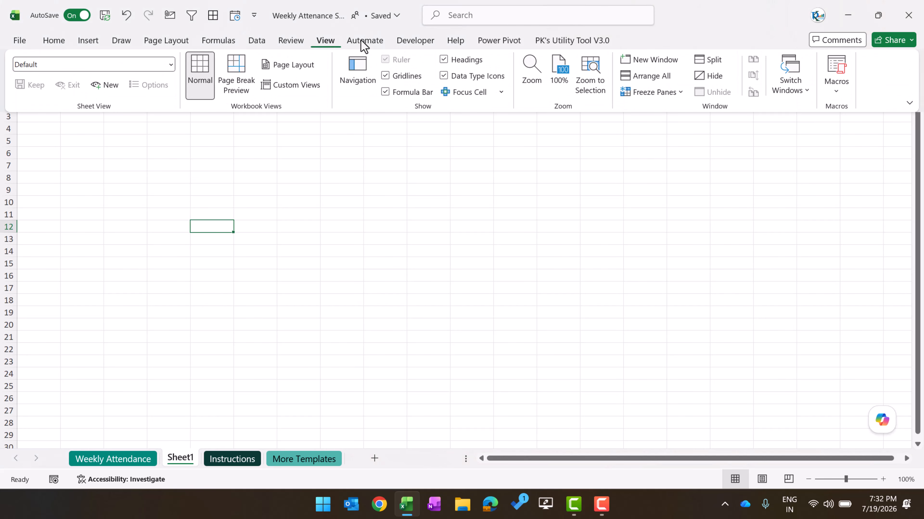
left_click(409, 142)
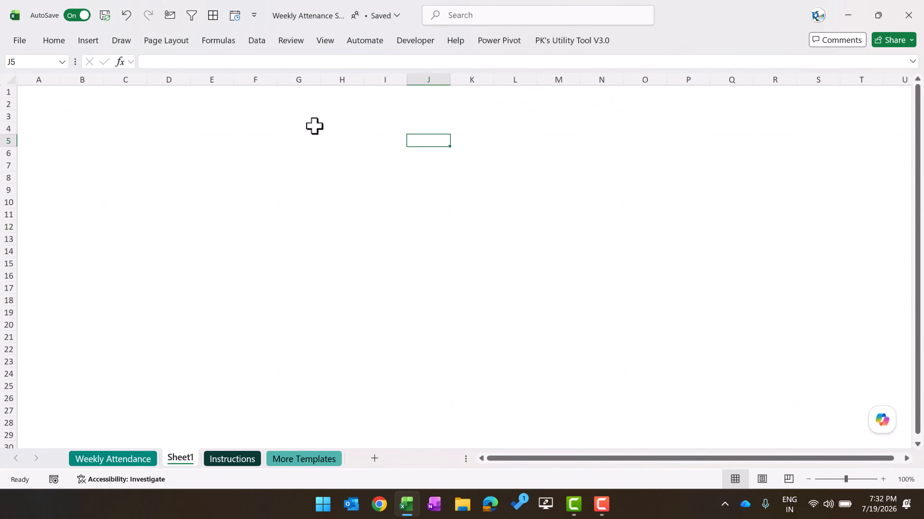
- Show the row and column headings on the Weekly Attendance sheet and check which column its table extends to
left_click_drag(25, 90, 467, 94)
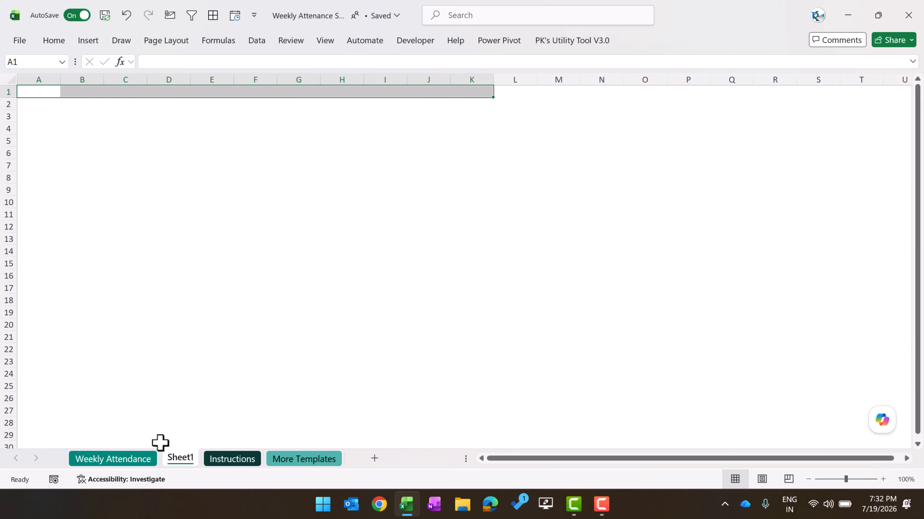
left_click(149, 459)
left_click(510, 106)
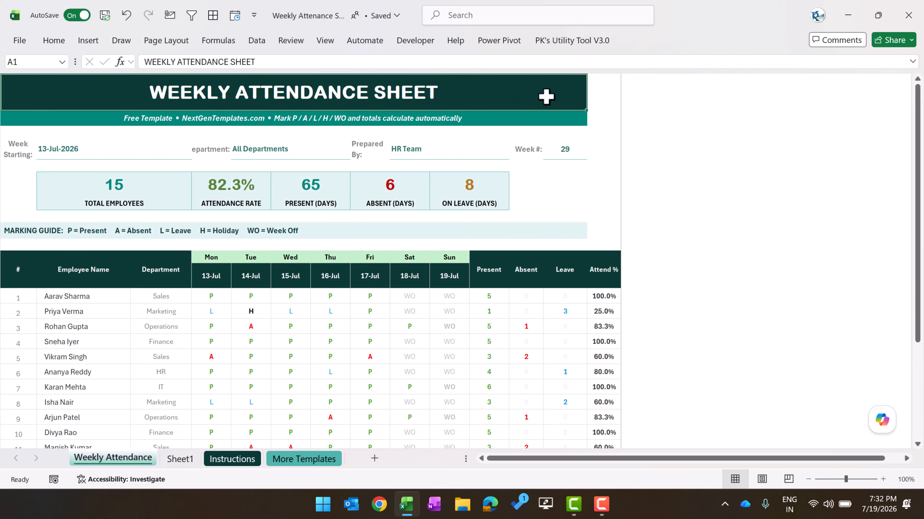
left_click(572, 176)
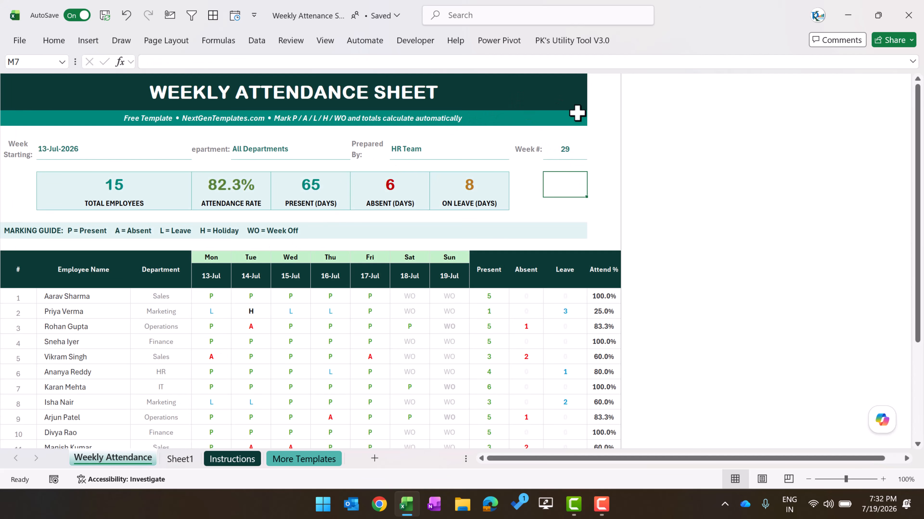
left_click(121, 95)
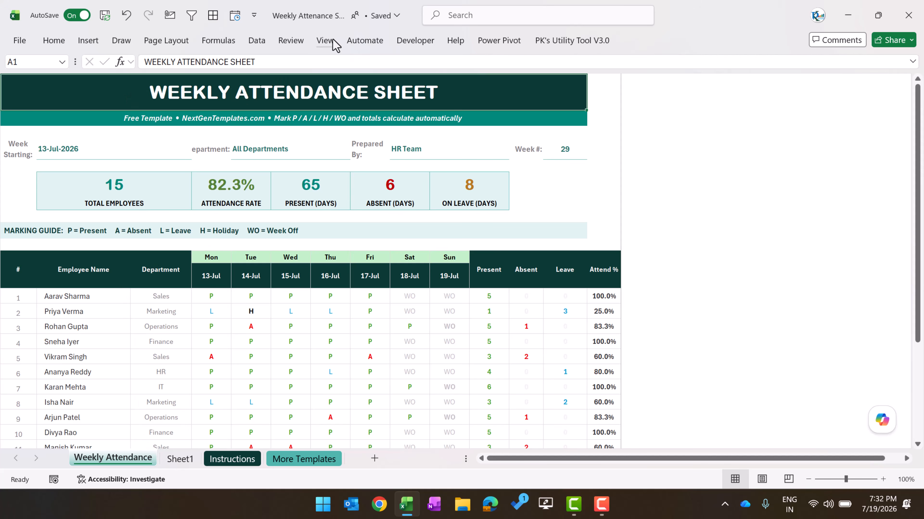
left_click(324, 40)
left_click(444, 59)
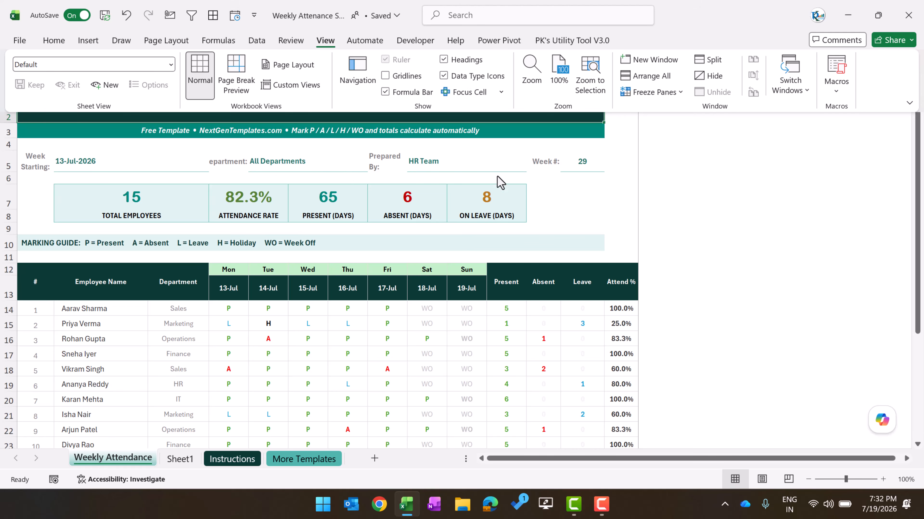
left_click(589, 161)
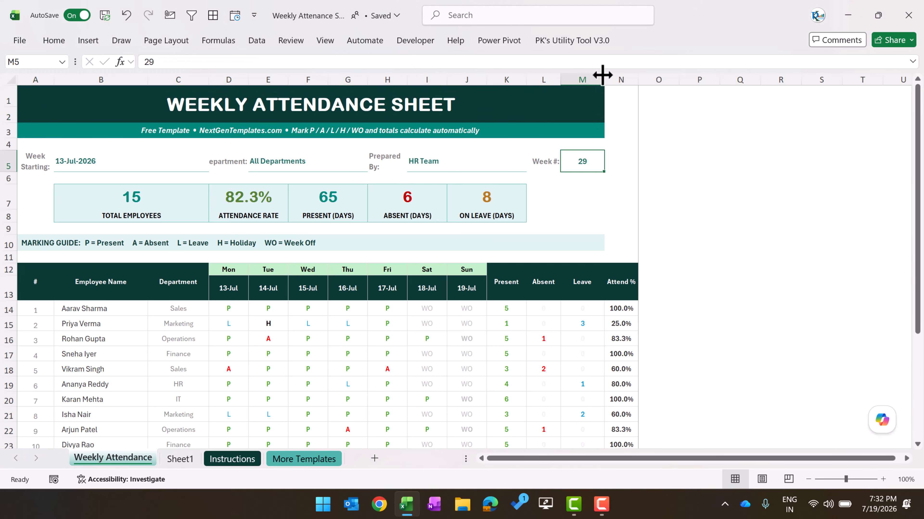
left_click(625, 71)
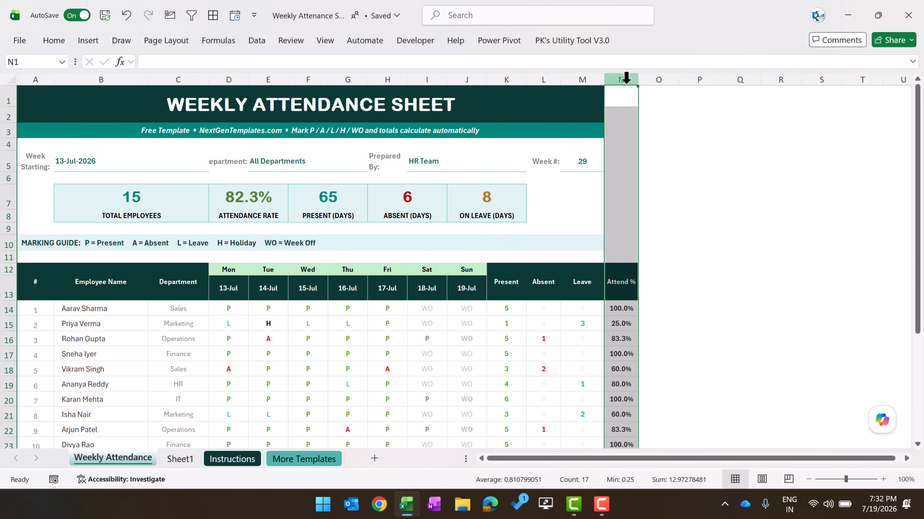
- Merge and center A1:N1 on Sheet1 and make row 1 about twice as tall
left_click(180, 459)
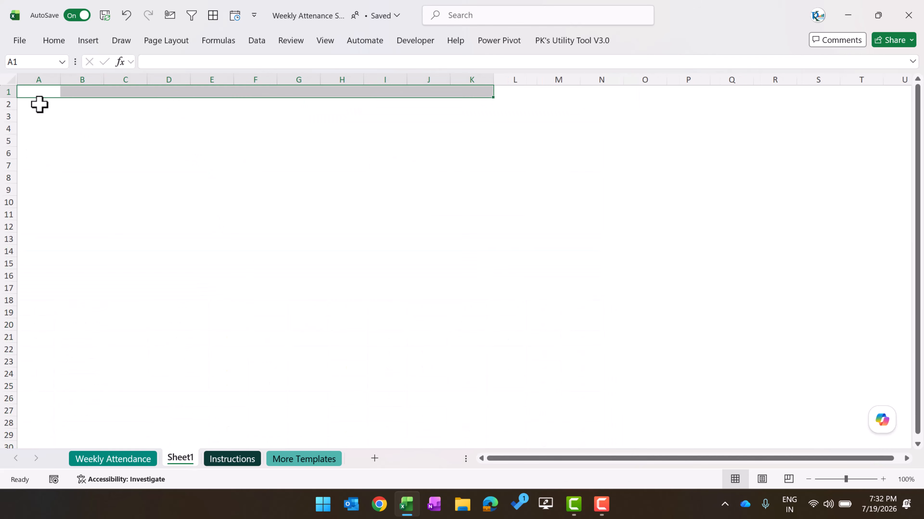
left_click_drag(39, 93, 618, 93)
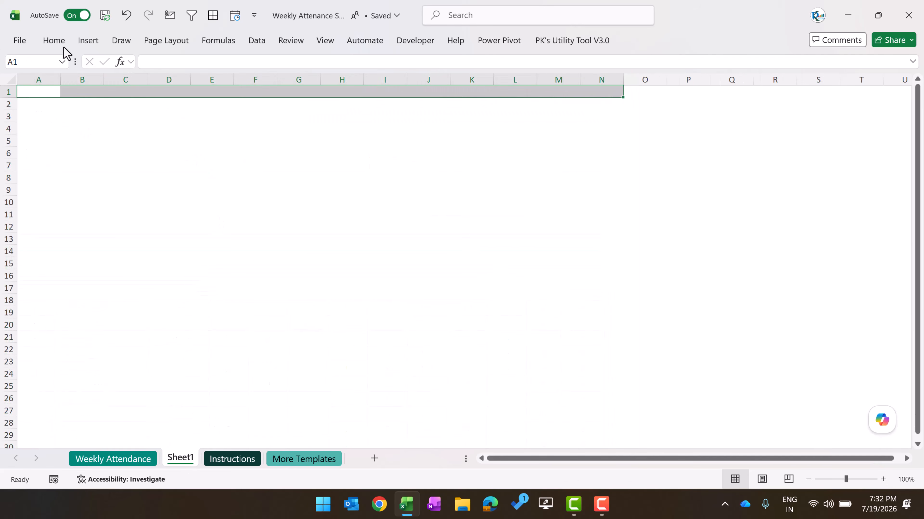
left_click(54, 40)
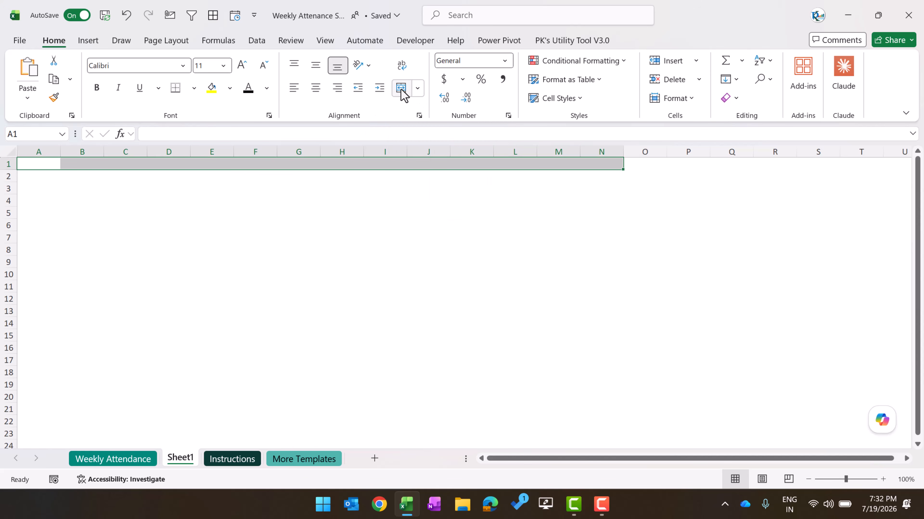
left_click(401, 88)
left_click_drag(8, 169, 8, 181)
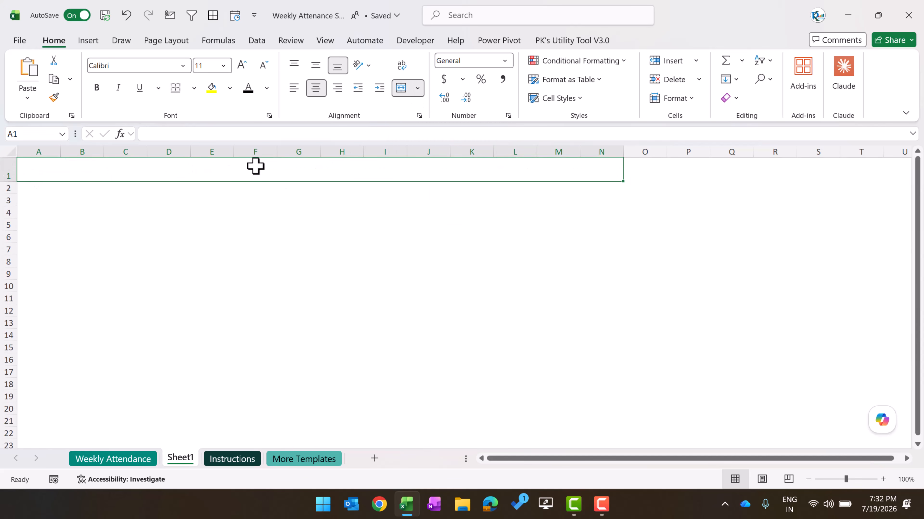
- Enter the title "Weekly Attendance Sheet" in the merged cell A1 and reselect that cell
type("Weekly Attendanc")
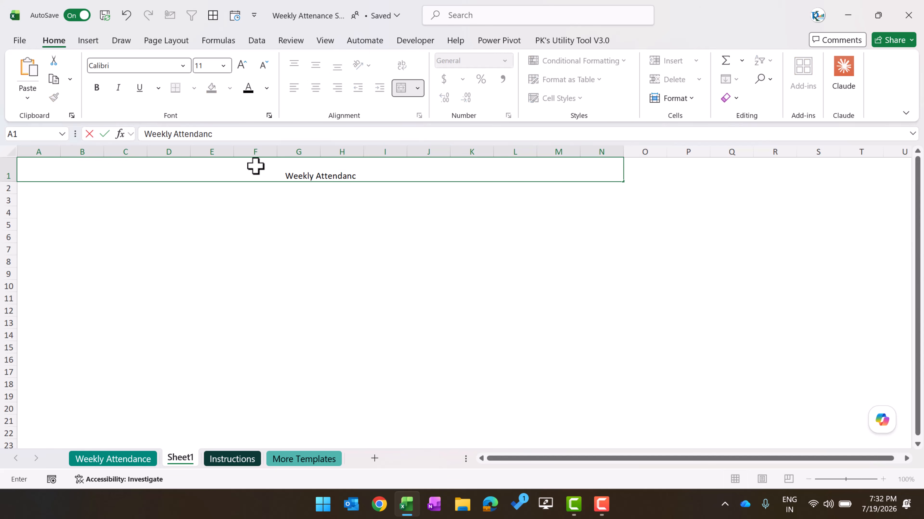
type("e Sheet")
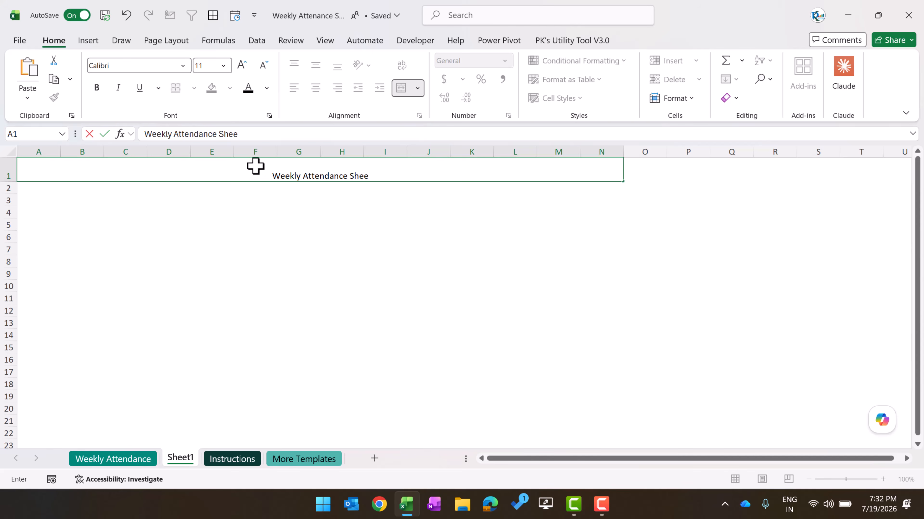
key("Return")
left_click(256, 167)
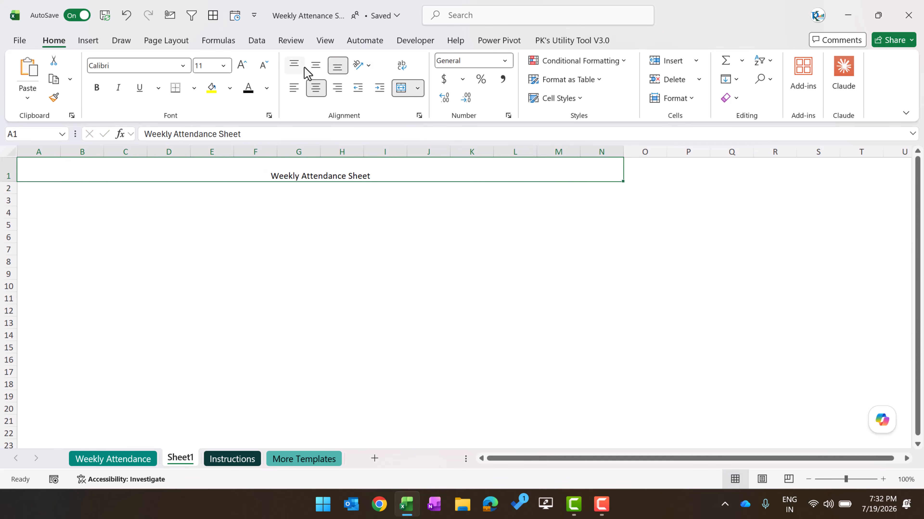
- Middle-align the title in A1 vertically and increase its font size to 18
left_click(315, 66)
left_click(242, 66)
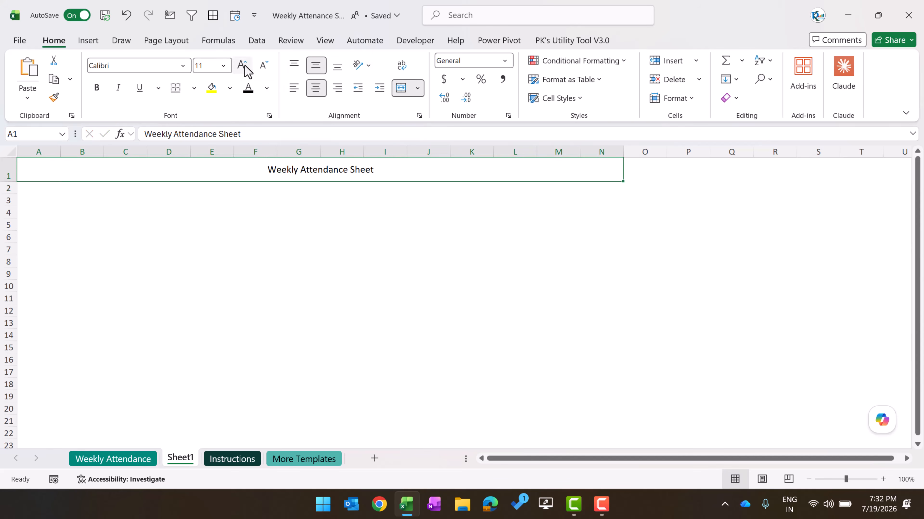
left_click(242, 66)
left_click(241, 66)
left_click(242, 66)
- Fill the title cell with dark green, make its text white and bold, and enlarge the font by one more size
left_click(230, 88)
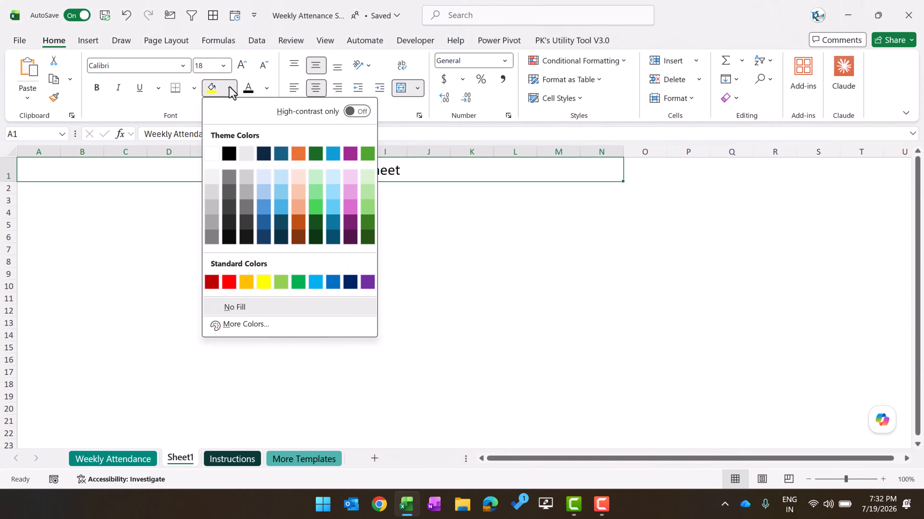
left_click(316, 237)
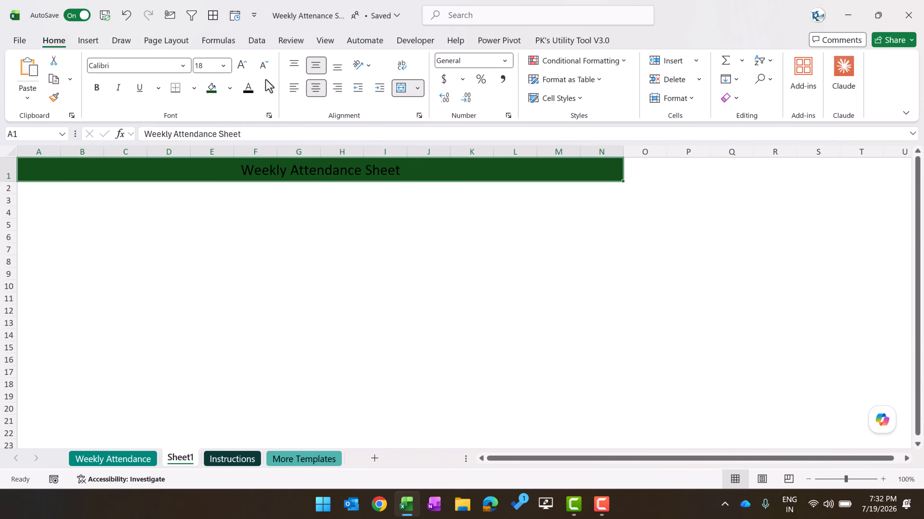
left_click(267, 88)
left_click(248, 173)
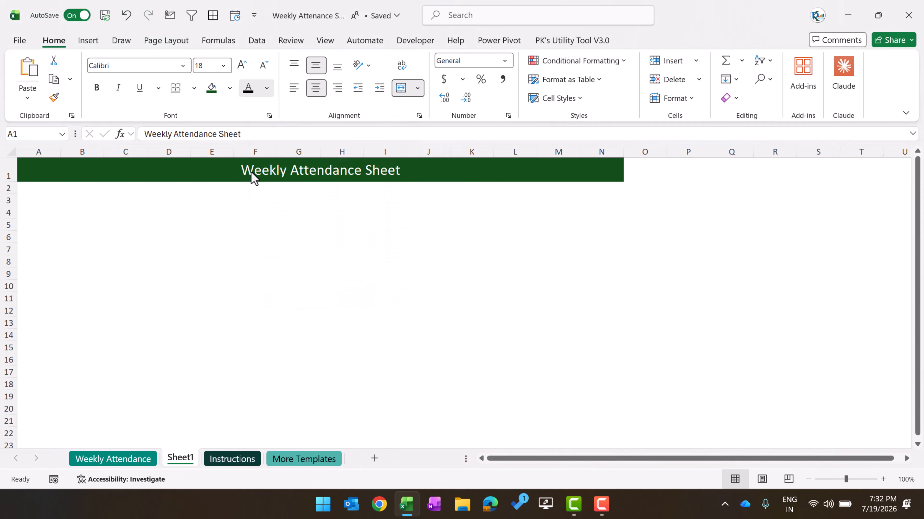
left_click(97, 88)
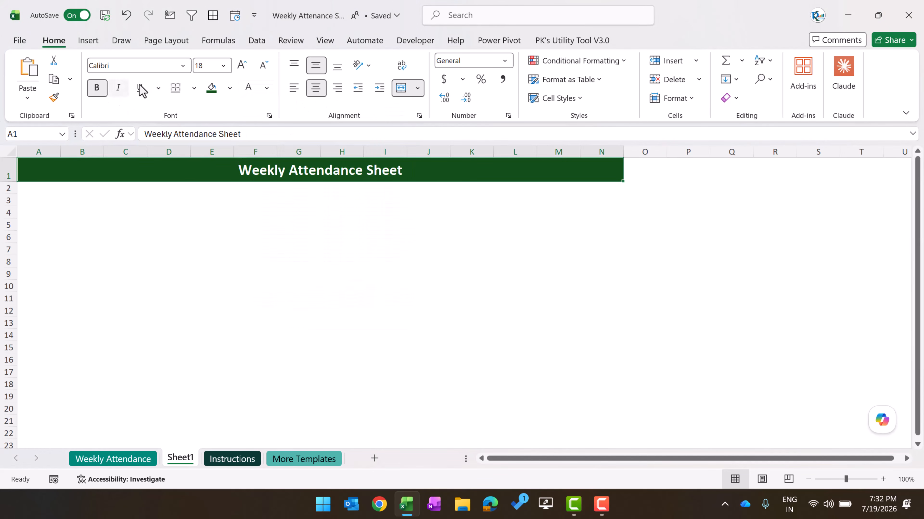
left_click(241, 65)
left_click(339, 272)
- Select A3 on Sheet1 and examine the week, department, prepared-by and week number fields in row 5 of Weekly Attendance
left_click(38, 201)
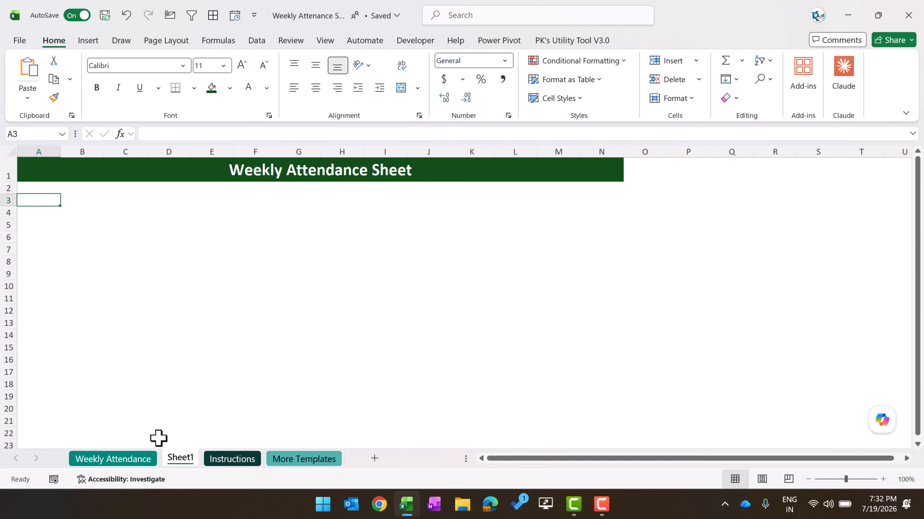
left_click(125, 479)
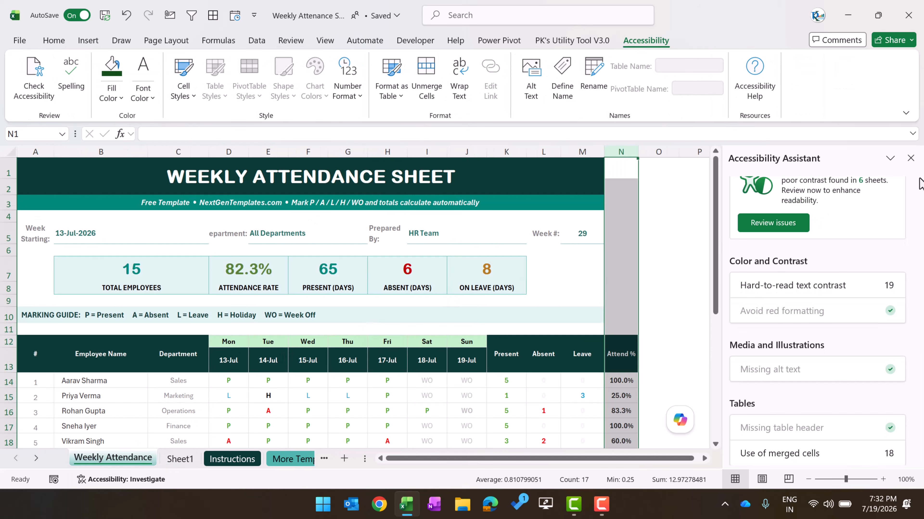
left_click(910, 158)
left_click_drag(32, 236, 582, 233)
left_click(95, 237)
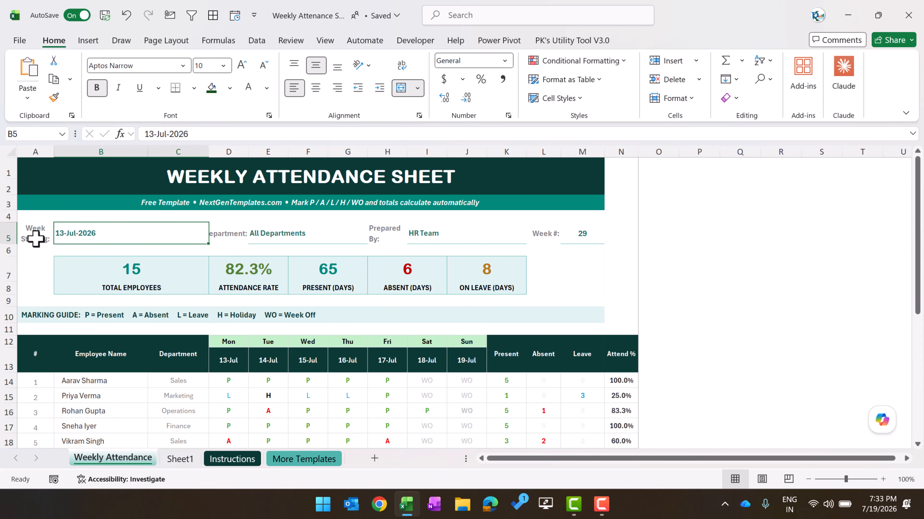
left_click(245, 239)
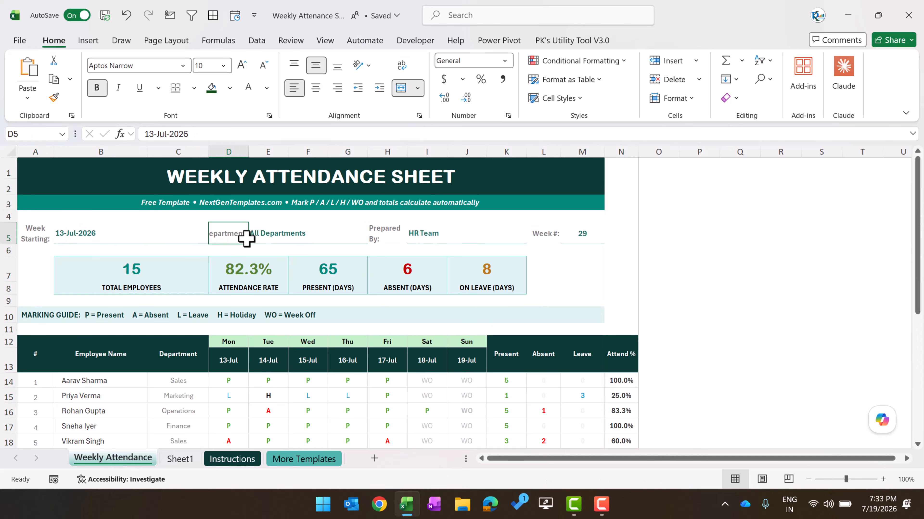
left_click(276, 236)
left_click(447, 234)
left_click(583, 233)
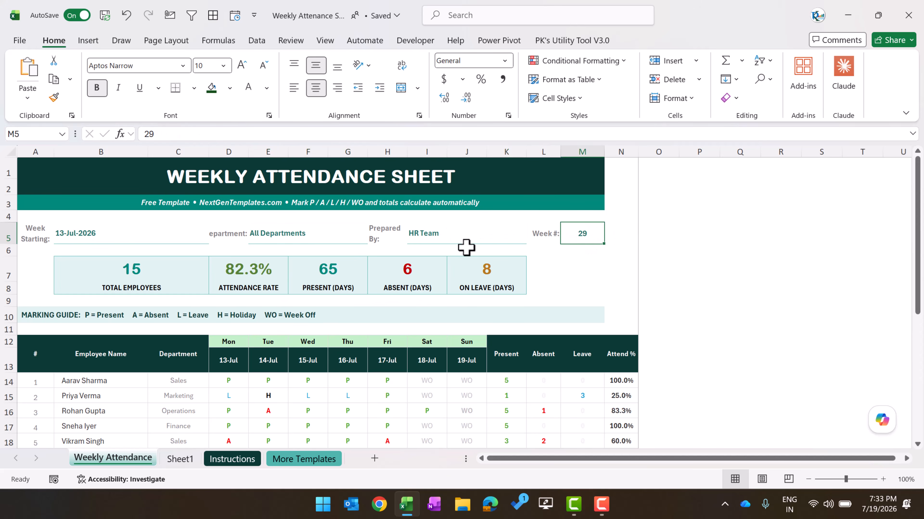
- Check the border formatting of the week-starting date cell B5 on the Weekly Attendance sheet
left_click(106, 238)
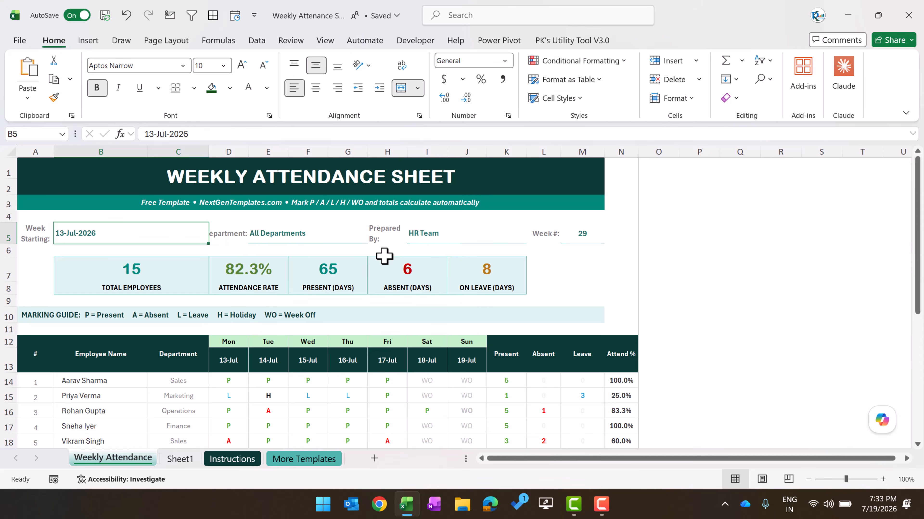
key("ctrl+1")
left_click(428, 88)
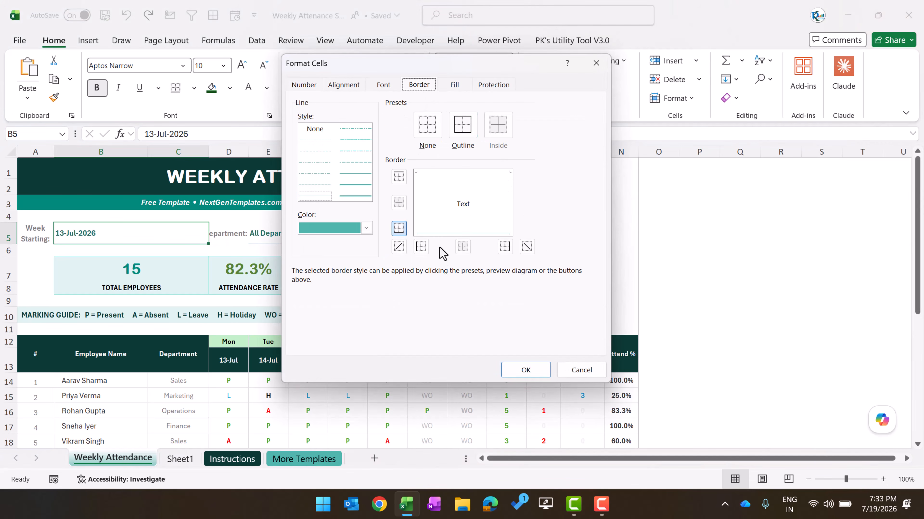
left_click(597, 70)
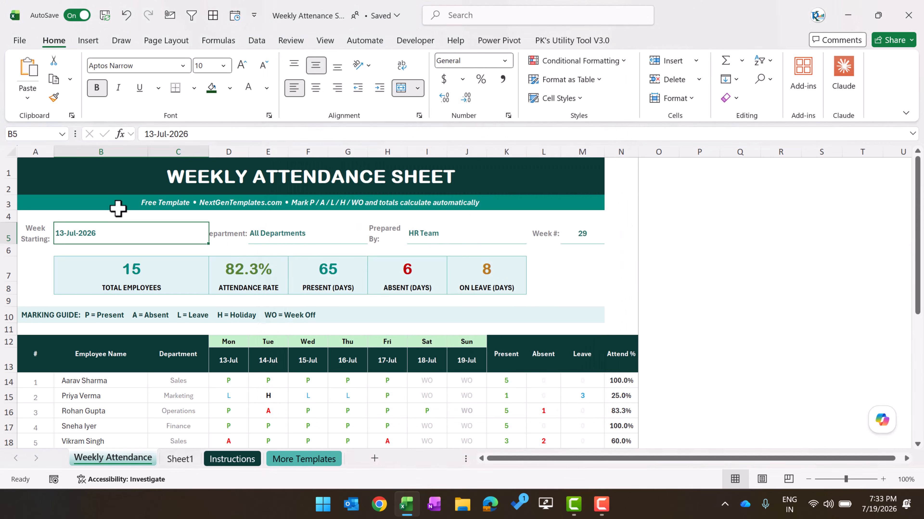
- Copy the information row A5:M5 from Weekly Attendance and paste it into Sheet1 starting at A3
left_click_drag(25, 232, 608, 231)
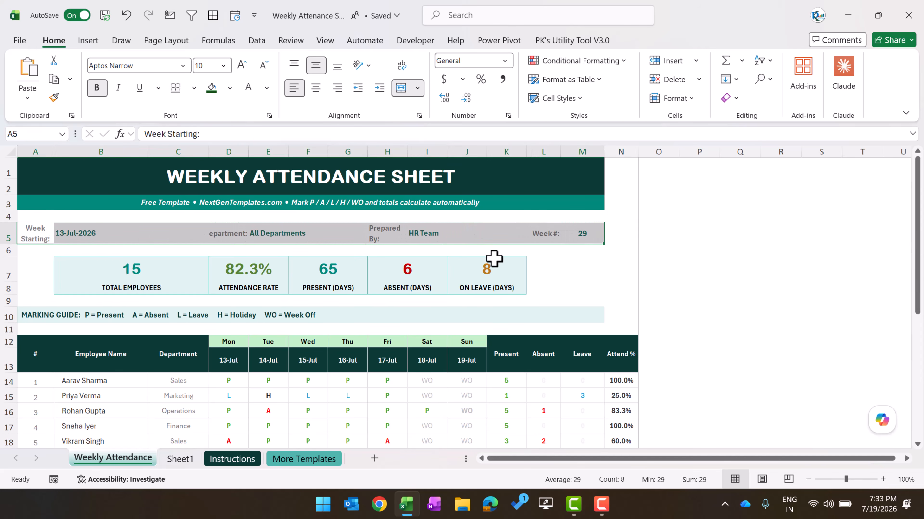
key("ctrl+c")
left_click(180, 458)
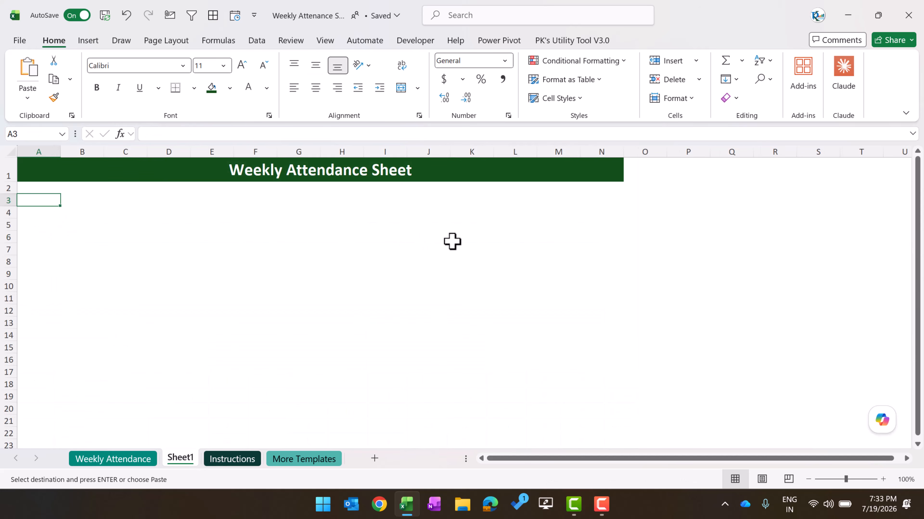
key("ctrl+v")
left_click(487, 278)
left_click(106, 205)
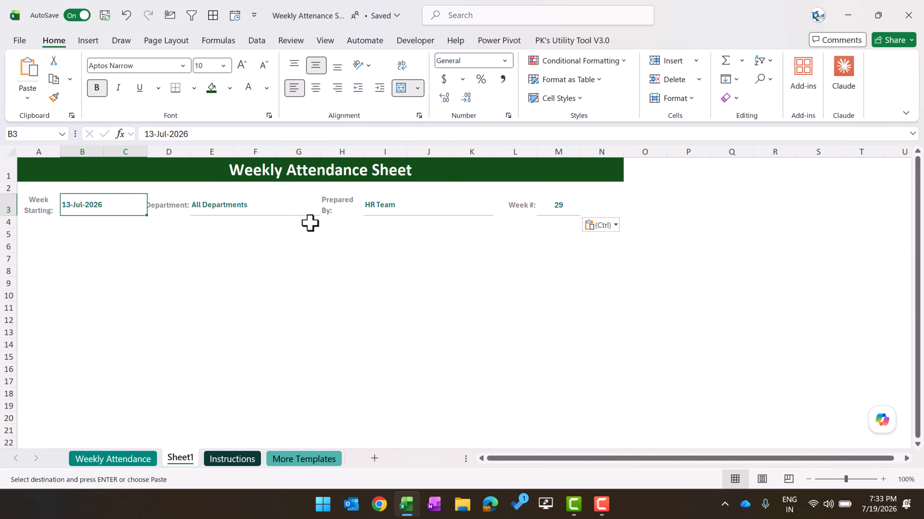
left_click(132, 222)
left_click(43, 210)
- Delete the week-starting date in B3 and clear the formatting of that merged cell
left_click(109, 209)
key("Delete")
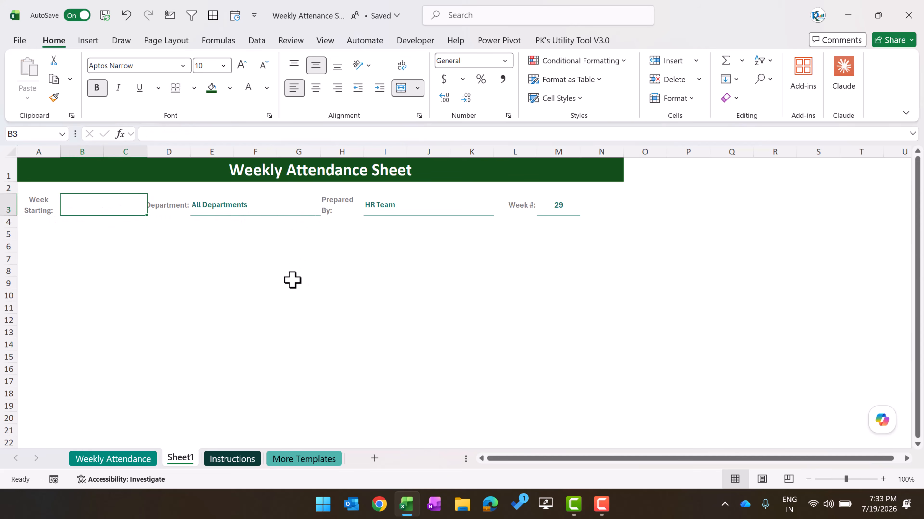
key("alt+h")
key("e")
key("f")
left_click(182, 271)
left_click(167, 295)
left_click(78, 201)
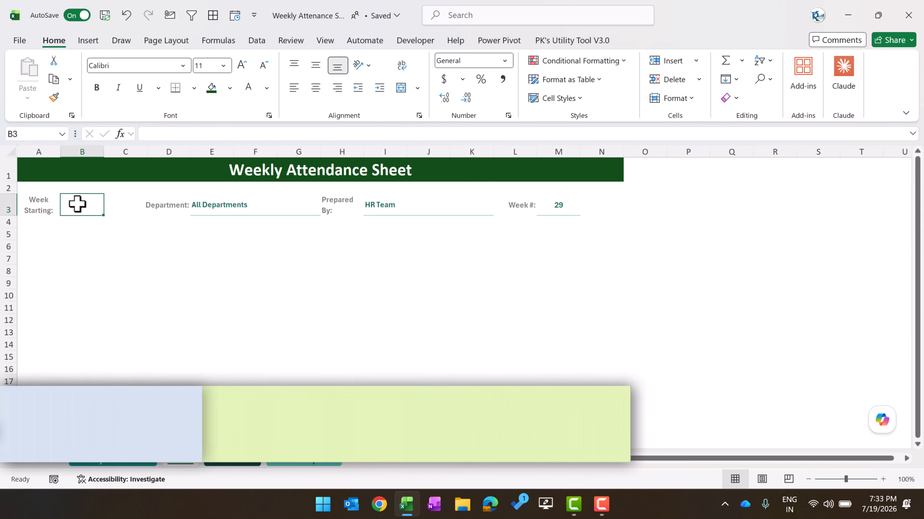
- Merge and center B3:C3 and set its border line color to dark green in the Format Cells border settings
left_click_drag(77, 204, 132, 204)
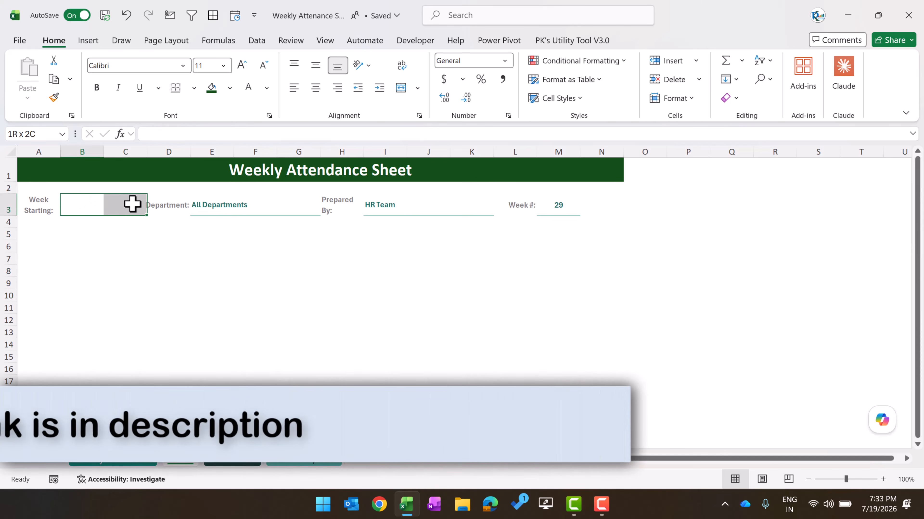
left_click(402, 88)
key("ctrl+1")
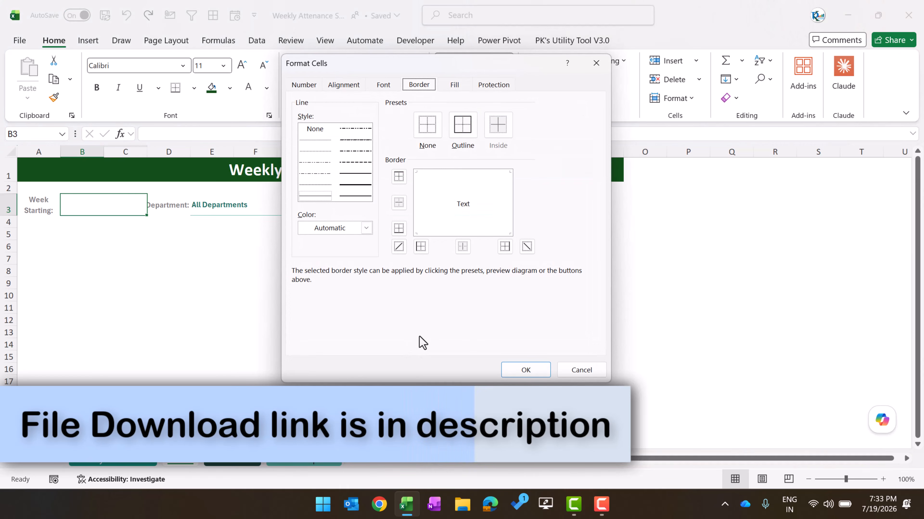
left_click(304, 85)
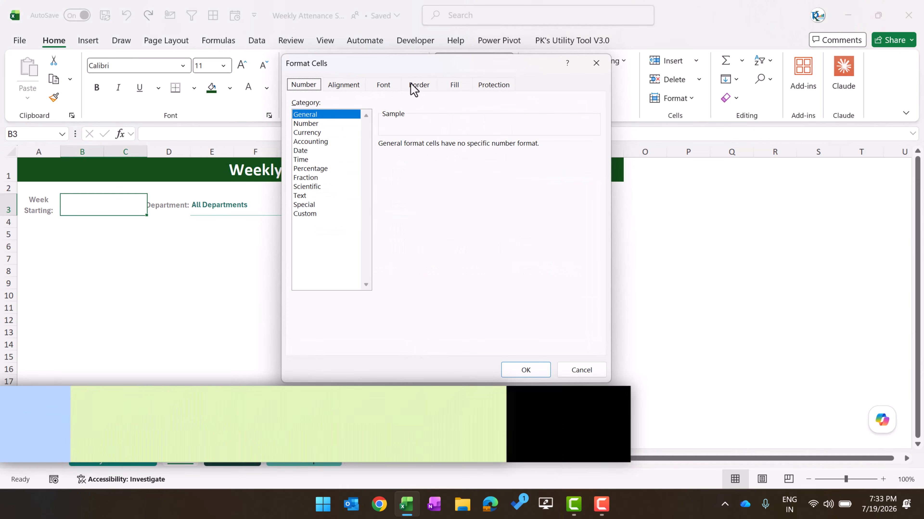
left_click(415, 87)
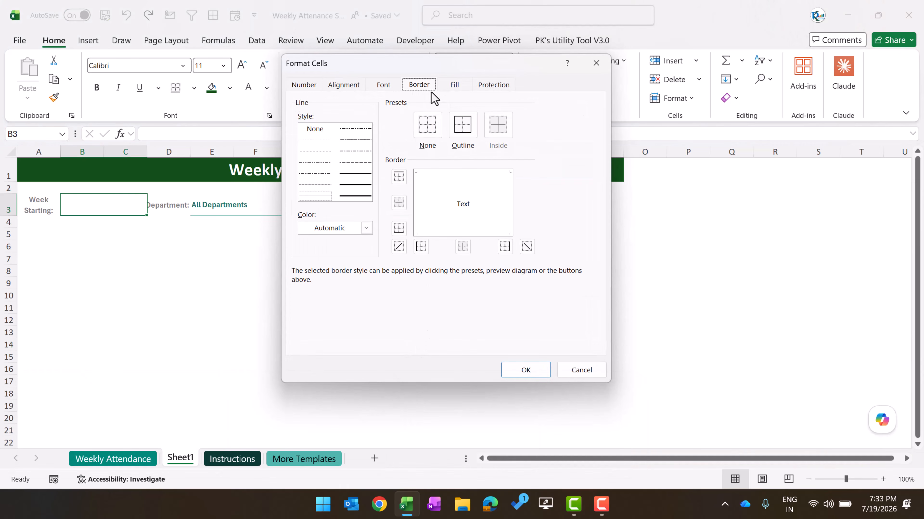
left_click(366, 228)
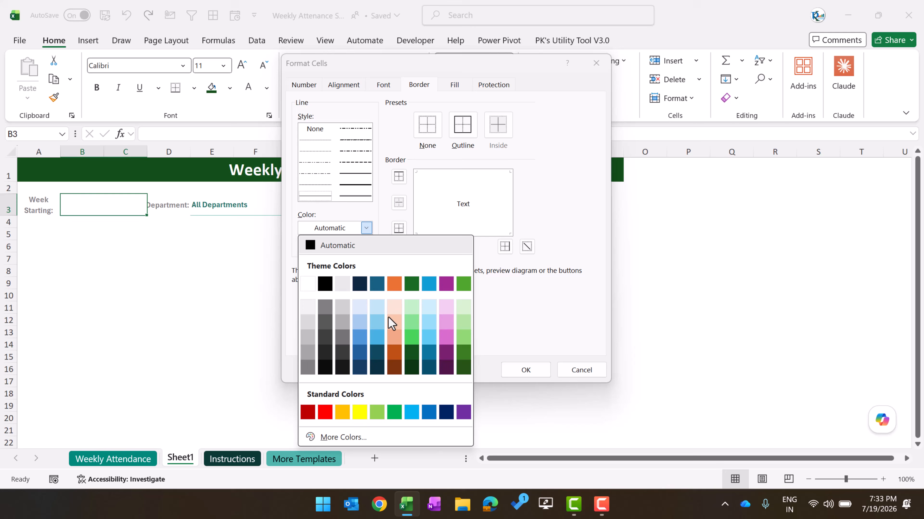
left_click(411, 352)
left_click(318, 195)
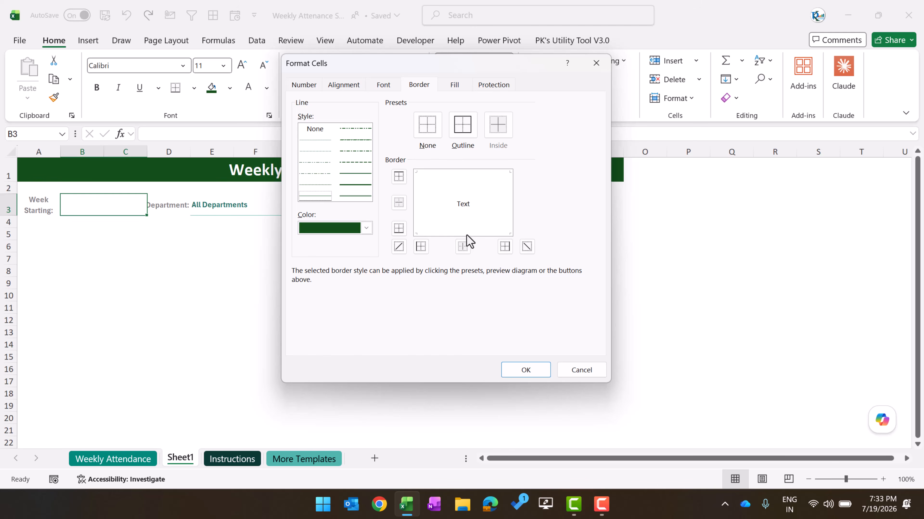
left_click(525, 370)
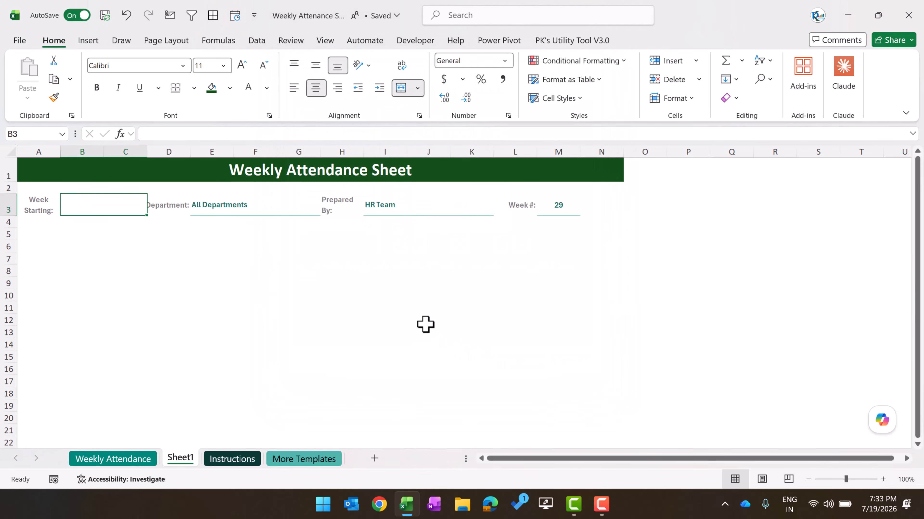
- Restore the week-starting date 13-Jul-2026 and its original formatting in B3
left_click(425, 320)
left_click(114, 209)
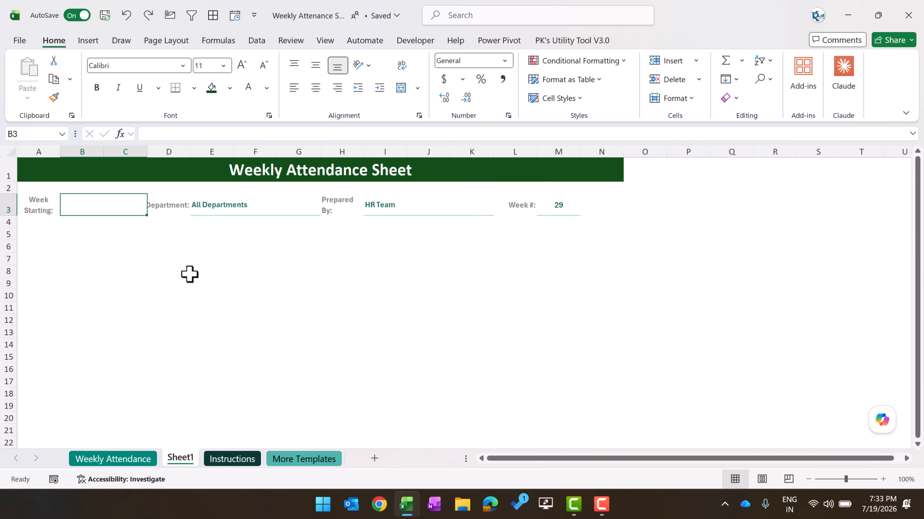
key("ctrl+v")
left_click(129, 256)
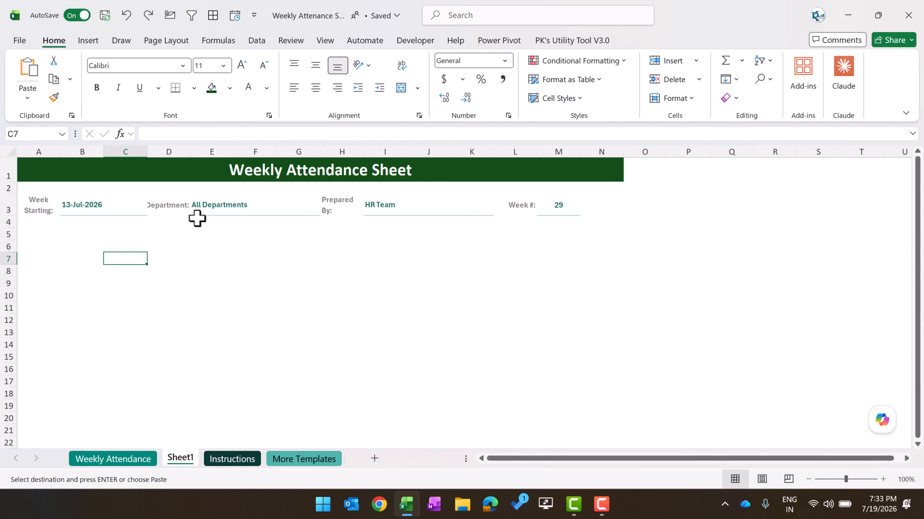
- Auto-fit the width of column D so the Department label fits
left_click(175, 206)
double_click(190, 152)
left_click(215, 283)
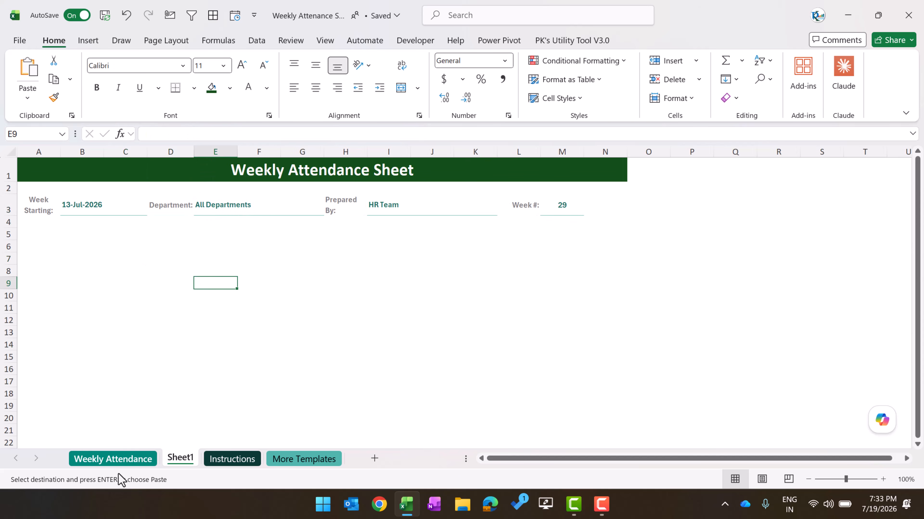
- Examine the value and label cells of the Total Employees card on Weekly Attendance and locate B7 on Sheet1
left_click(120, 460)
left_click(131, 269)
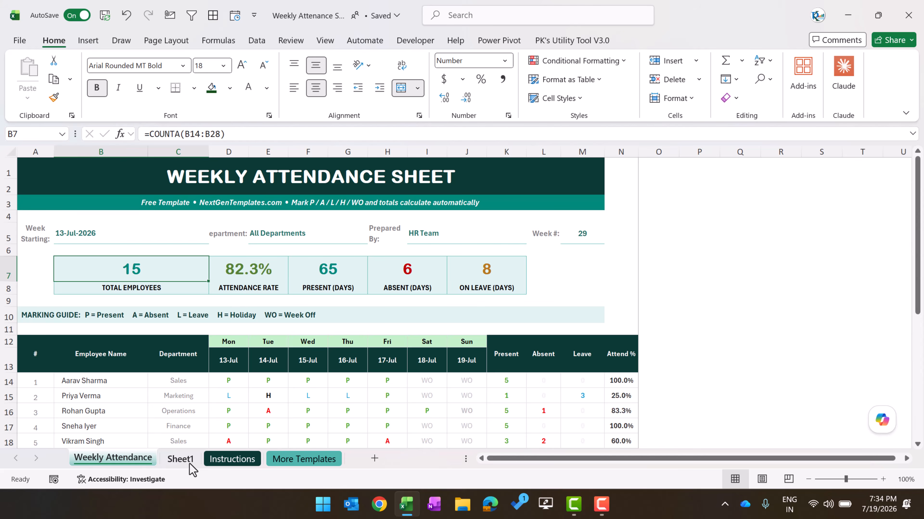
left_click(180, 459)
left_click(108, 257)
left_click(97, 259)
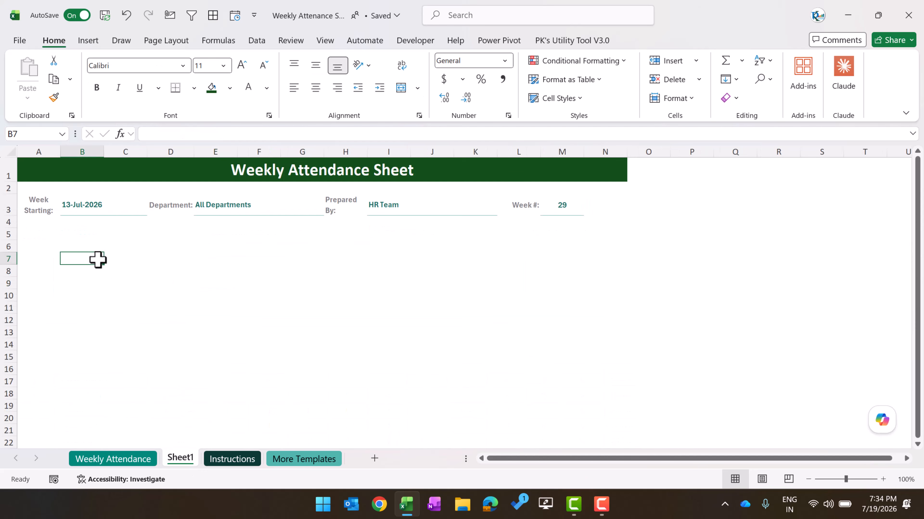
left_click(128, 460)
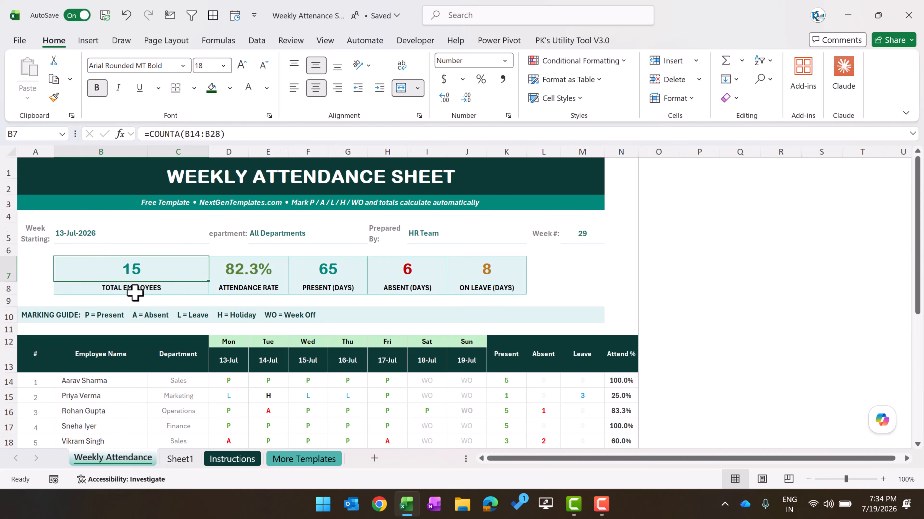
left_click(103, 280)
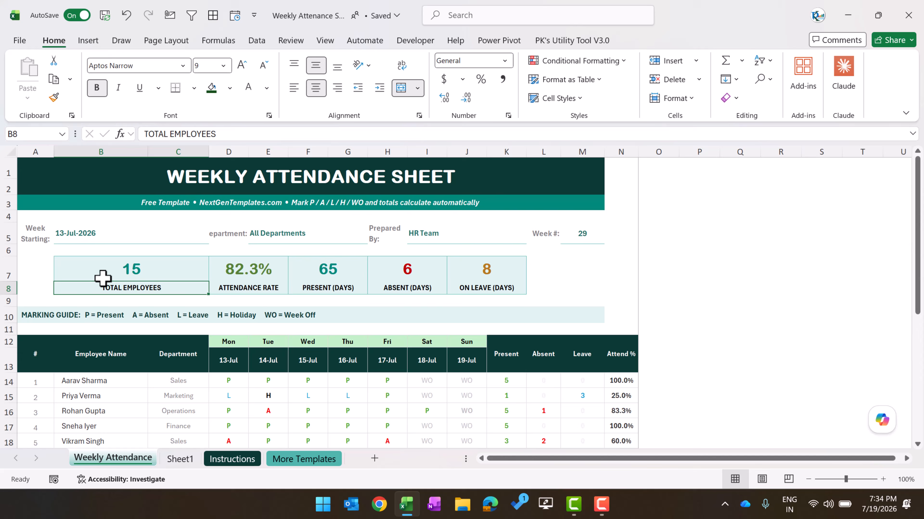
- On Sheet1, merge and center B8:C8 and enter the label Total Employees
left_click(190, 460)
key("Up")
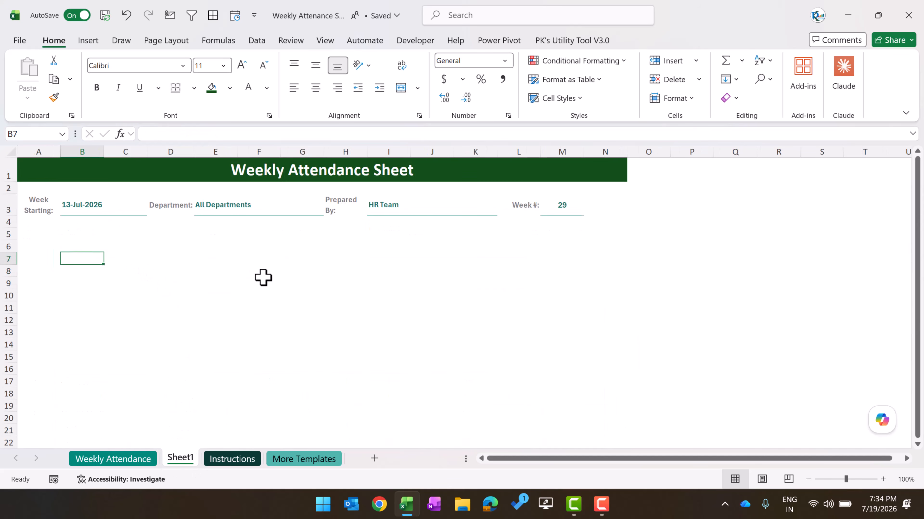
key("Down")
key("shift+Right")
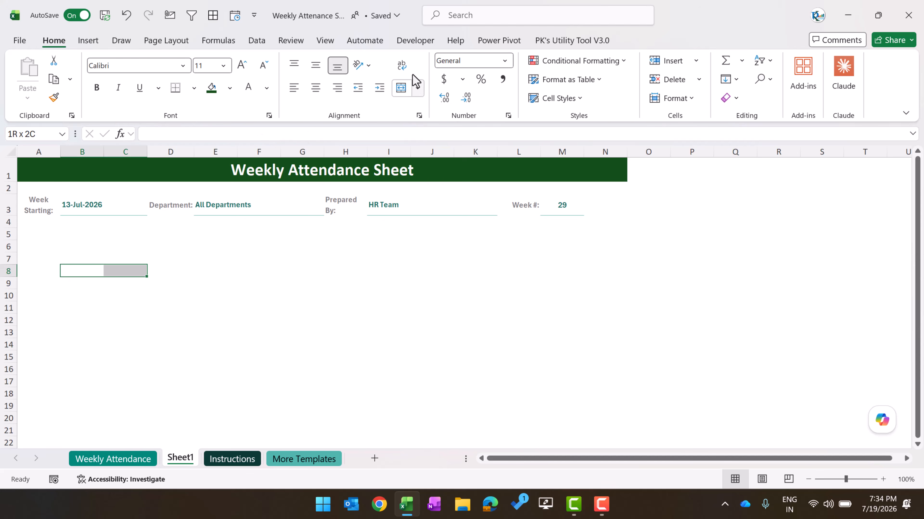
left_click(402, 88)
type("Tota")
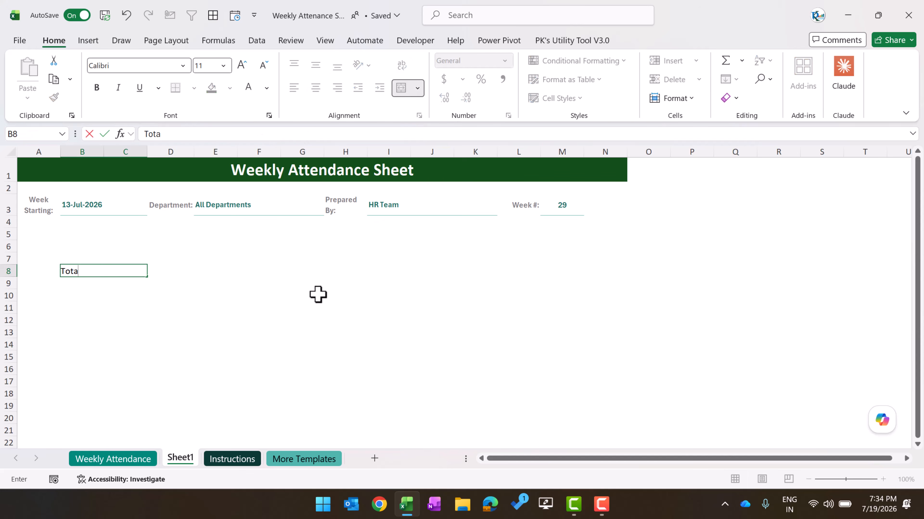
type("l Employees")
key("Return")
- Merge and center B7:C7 above the Total Employees label, collapse row 6 and make row 7 taller
key("Up")
key("Up")
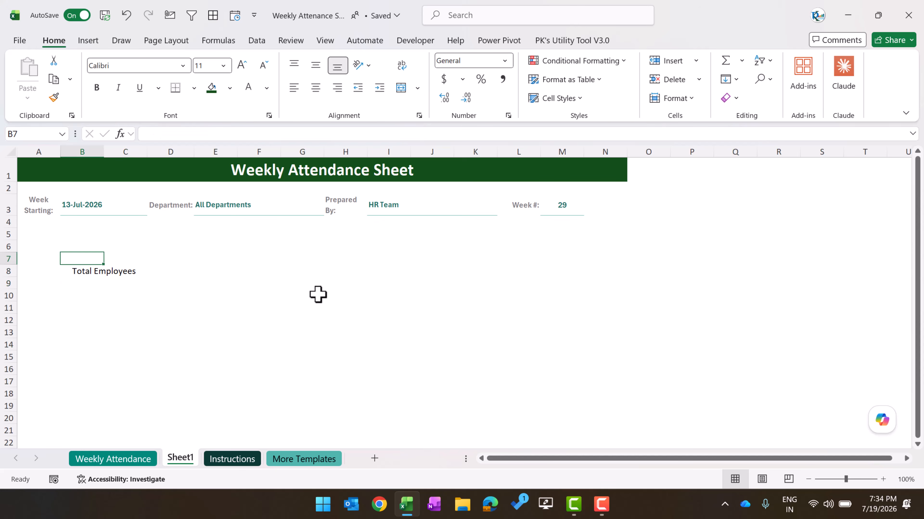
key("shift+Right")
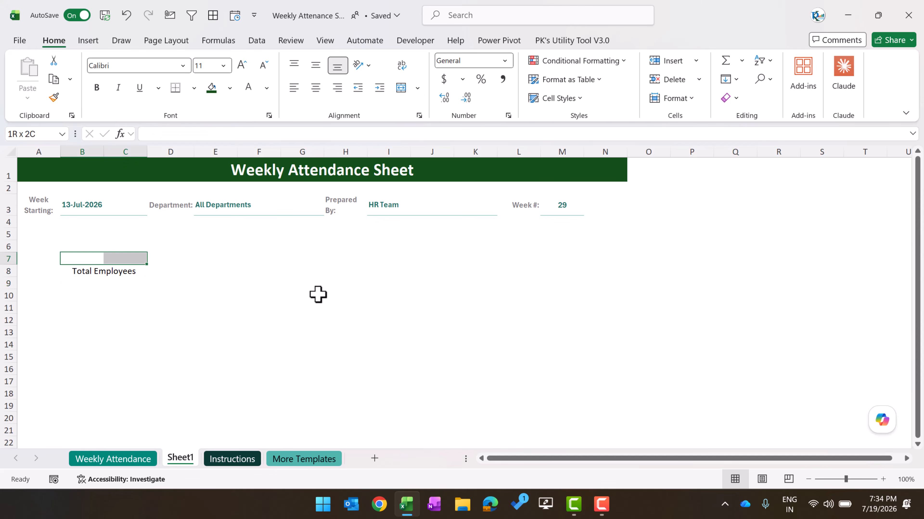
left_click(401, 91)
mouse_move(9, 251)
left_mouse_down()
mouse_move(10, 242)
mouse_move(10, 263)
left_mouse_up()
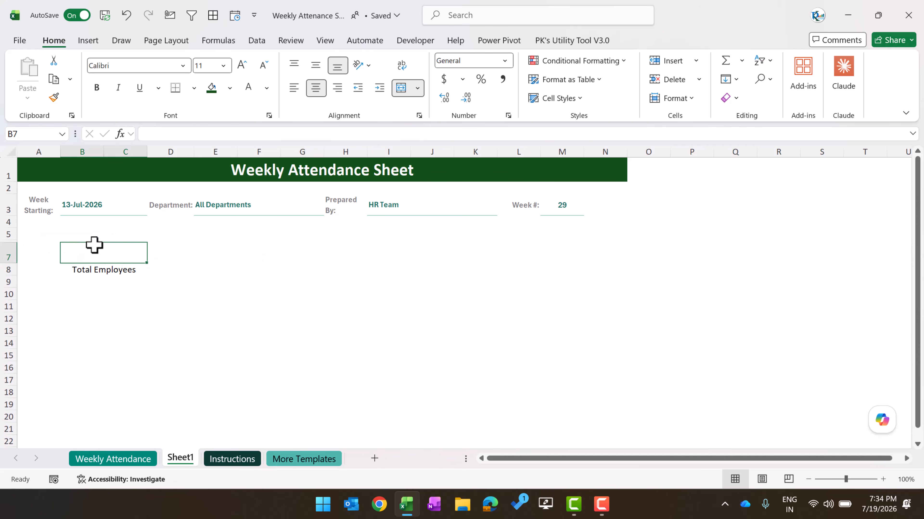
- Copy the marking guide row at A10 of Weekly Attendance and paste it into A10 of Sheet1
left_click(125, 459)
left_click(52, 318)
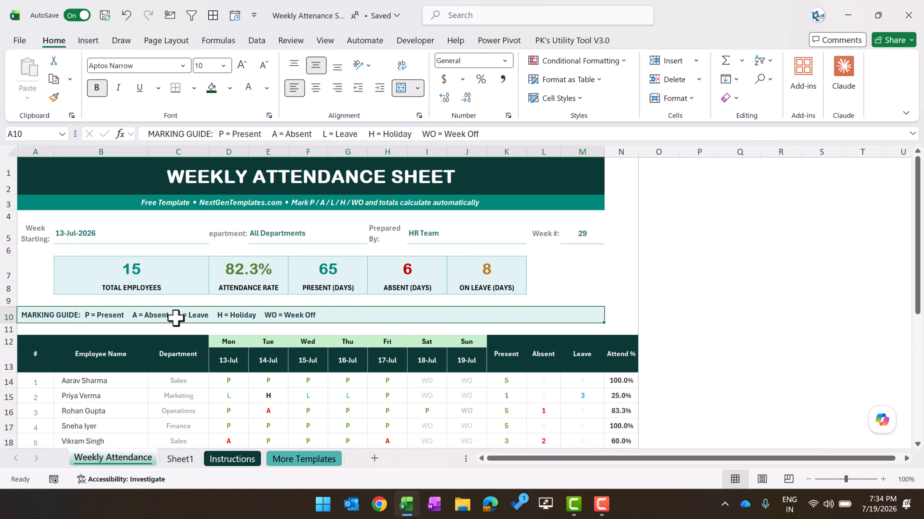
key("ctrl+c")
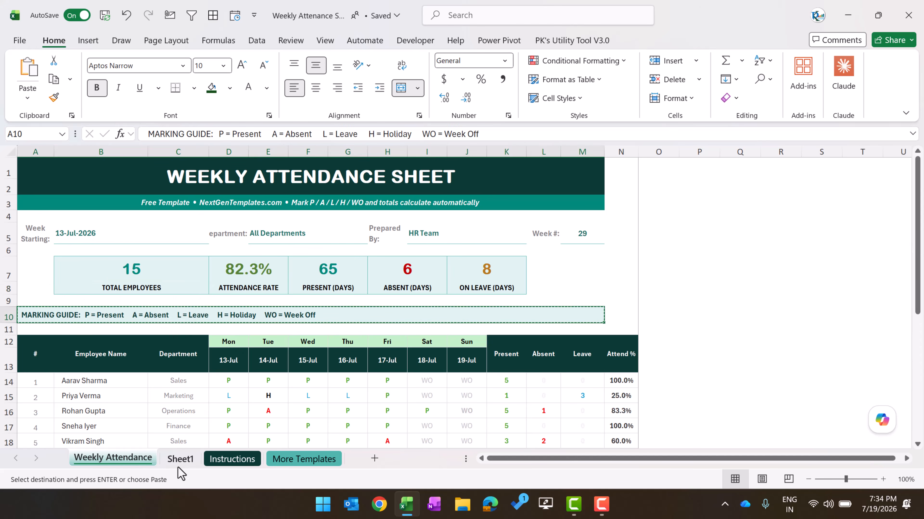
left_click(179, 459)
left_click(34, 297)
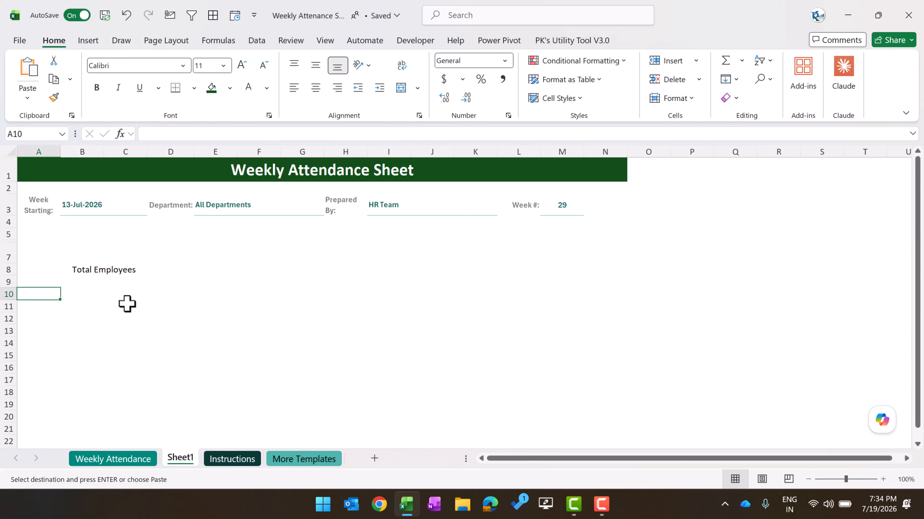
key("ctrl+v")
left_click(187, 343)
- Examine the Total Employees card cells and marking guide text on Sheet1, and the #, Employee Name and Department headers on Weekly Attendance
left_click(122, 270)
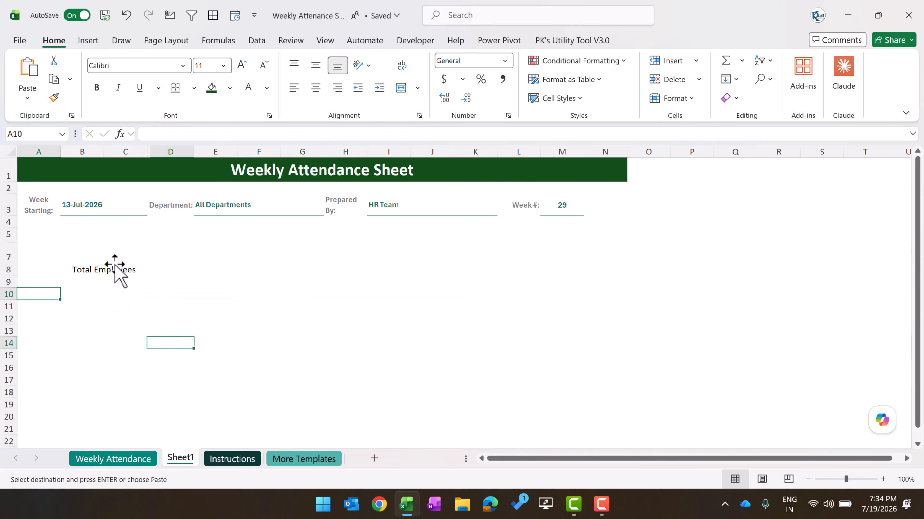
left_click(120, 258)
left_click_drag(121, 258, 116, 270)
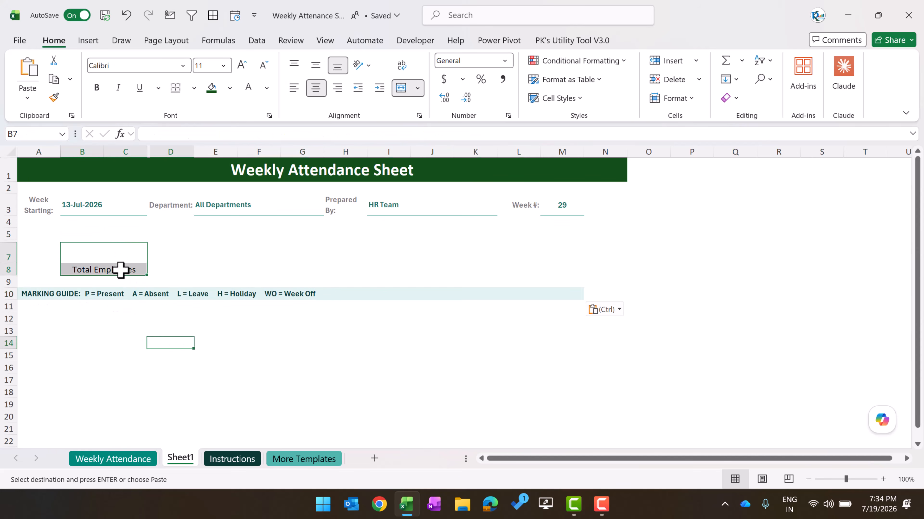
left_click(121, 271)
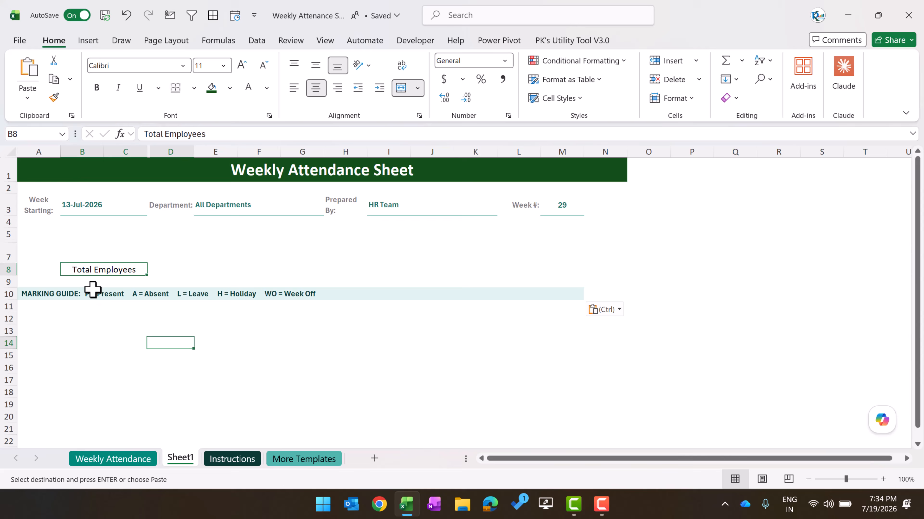
left_click(68, 295)
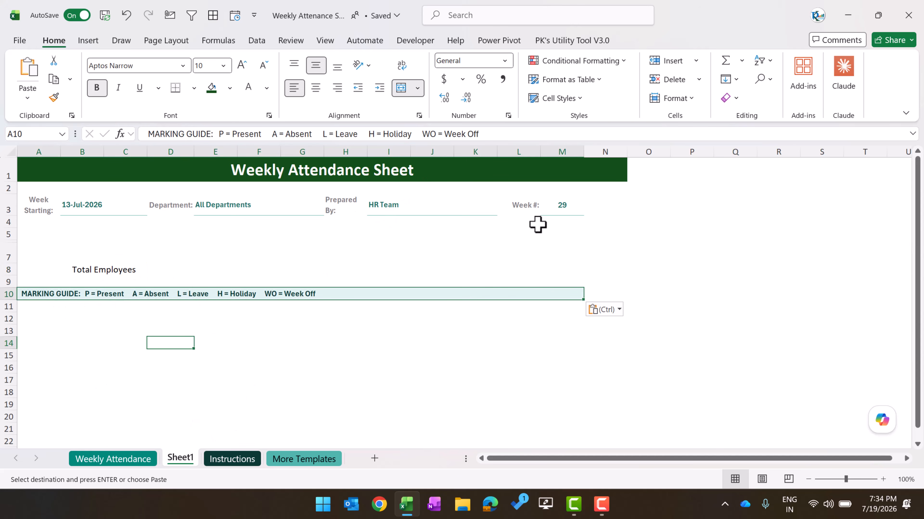
left_click(218, 133)
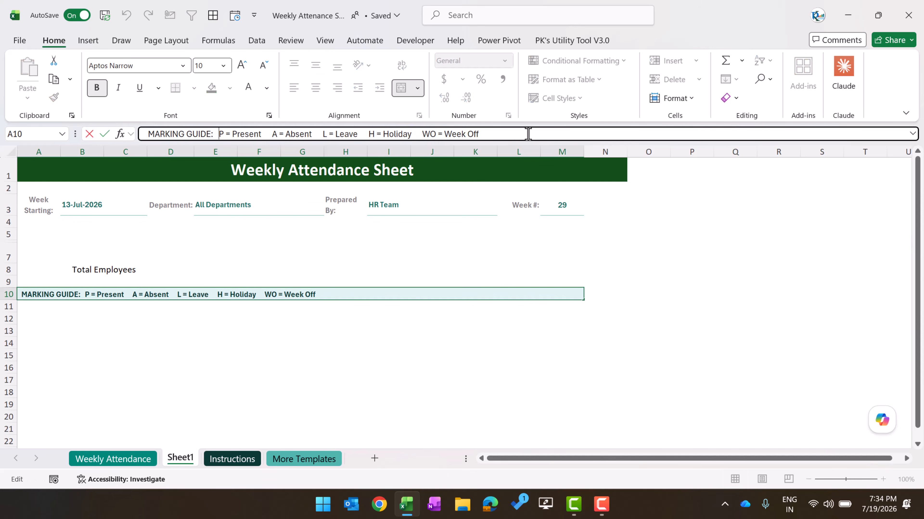
left_click(49, 296)
left_click(46, 305)
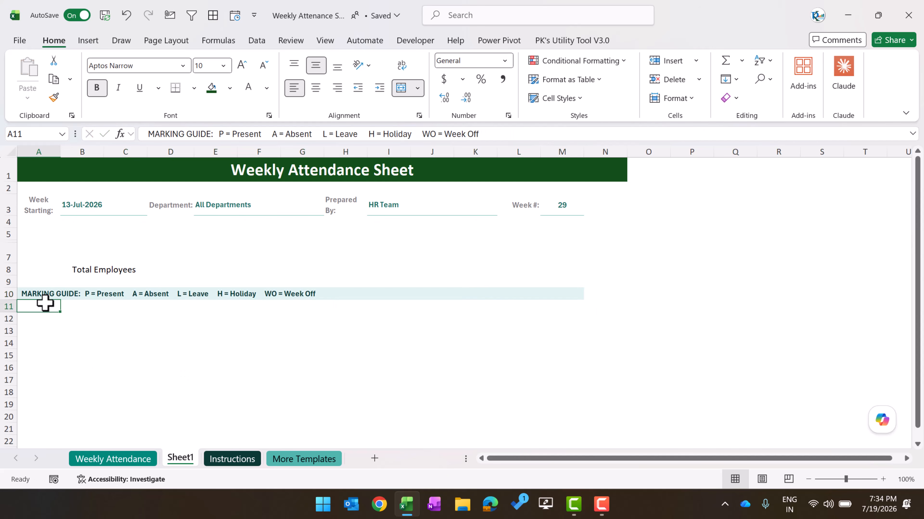
left_click(105, 465)
scroll(96, 388, "down", 2)
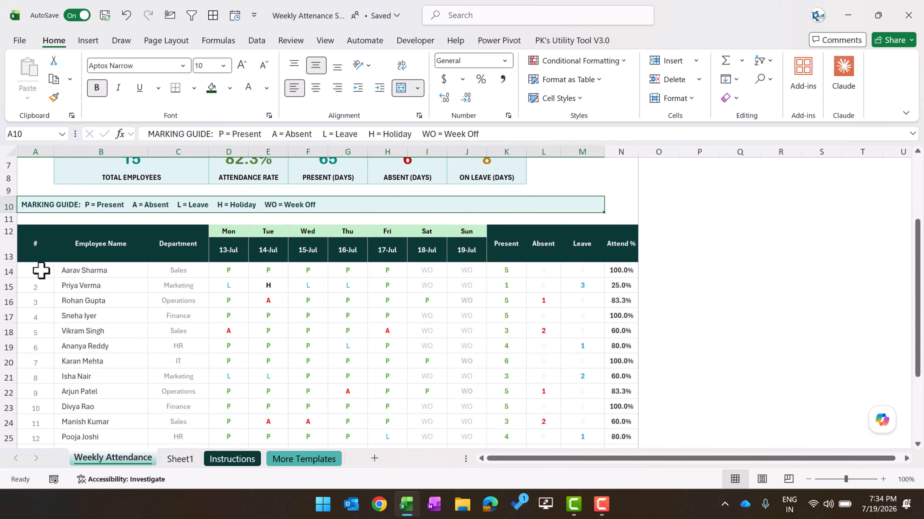
left_click(41, 270)
left_click(201, 284)
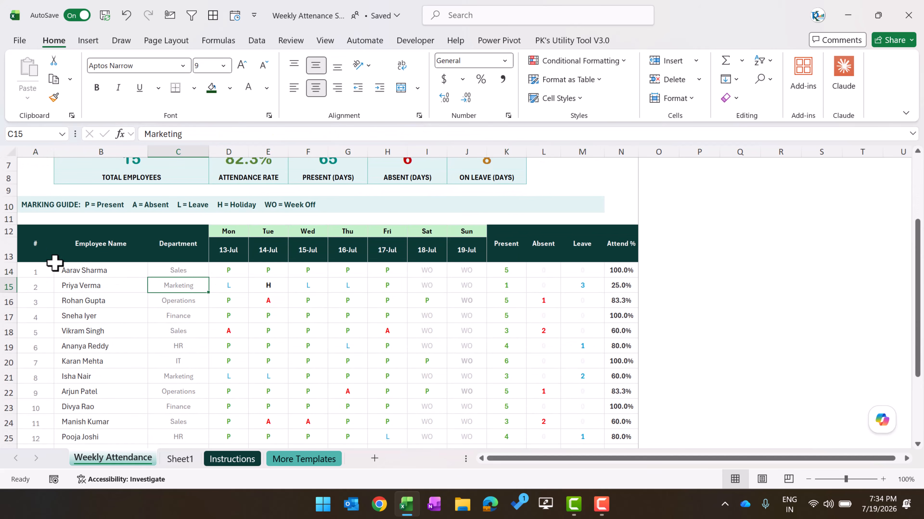
left_click_drag(40, 255, 165, 246)
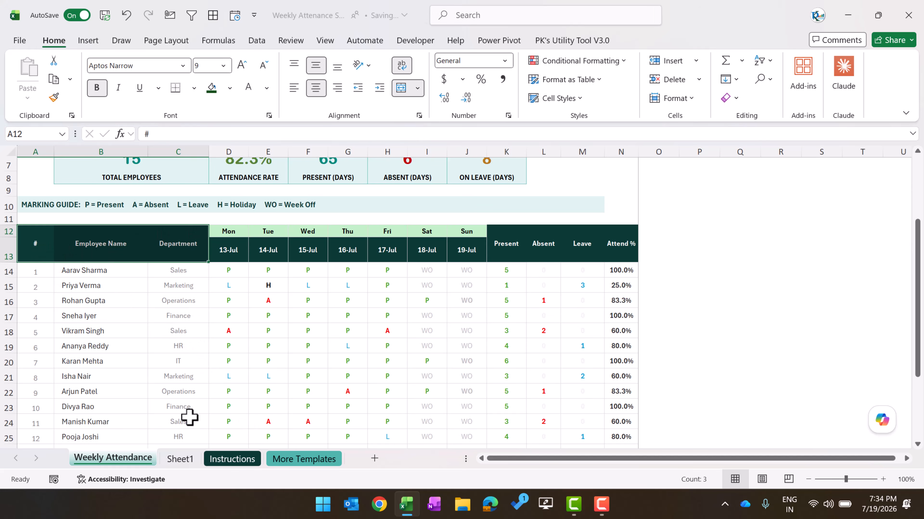
- Enter the headers S.No., Employee Name and Department in A12:C12 of Sheet1
left_click(178, 459)
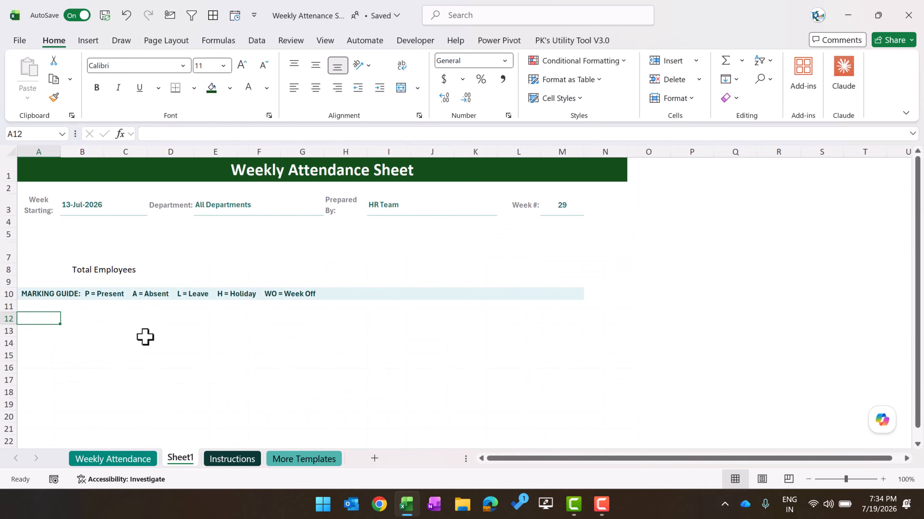
type("S.No.")
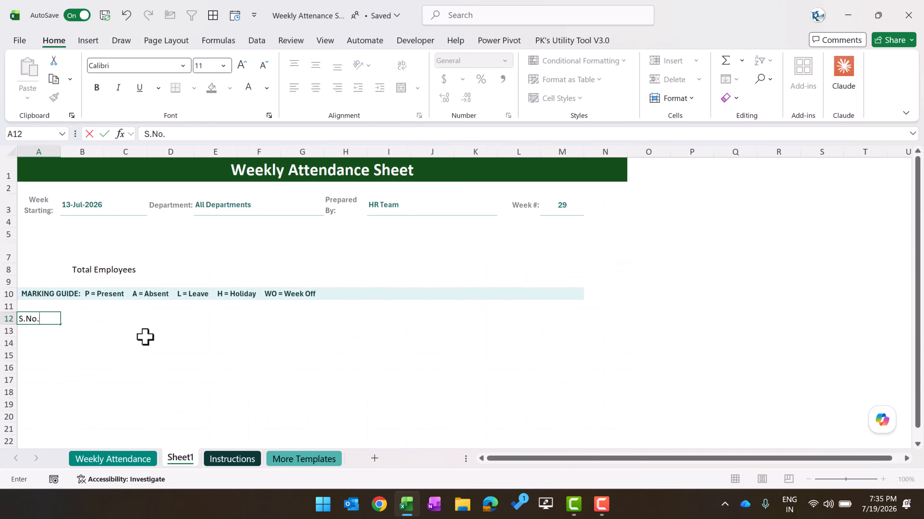
key("Tab")
type("Em")
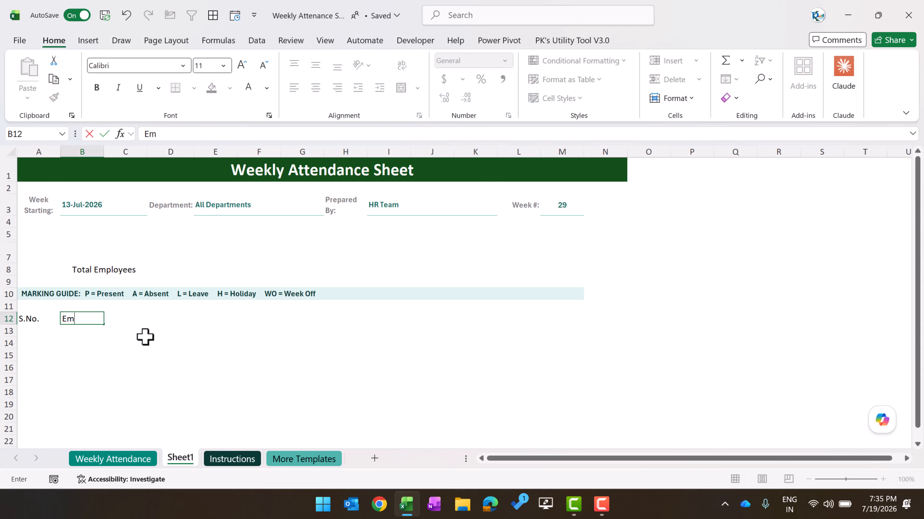
type("ployee Name")
key("Tab")
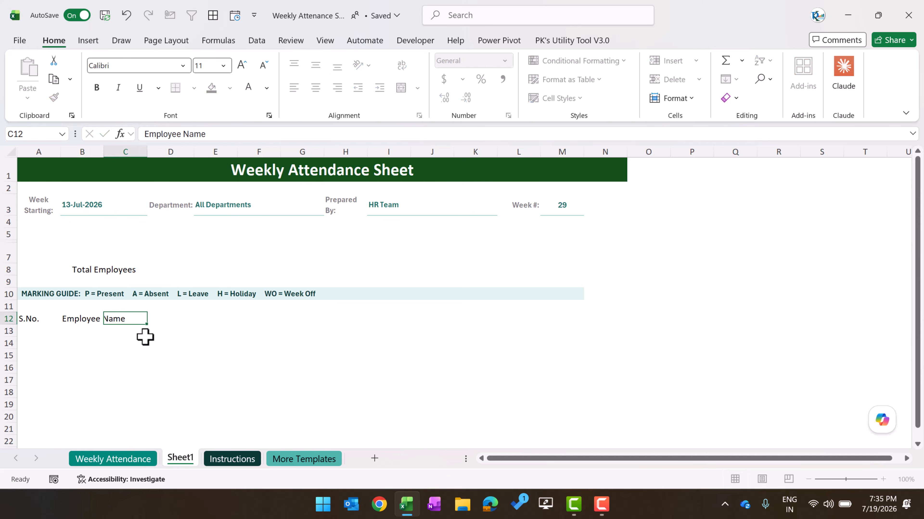
type("Departmen")
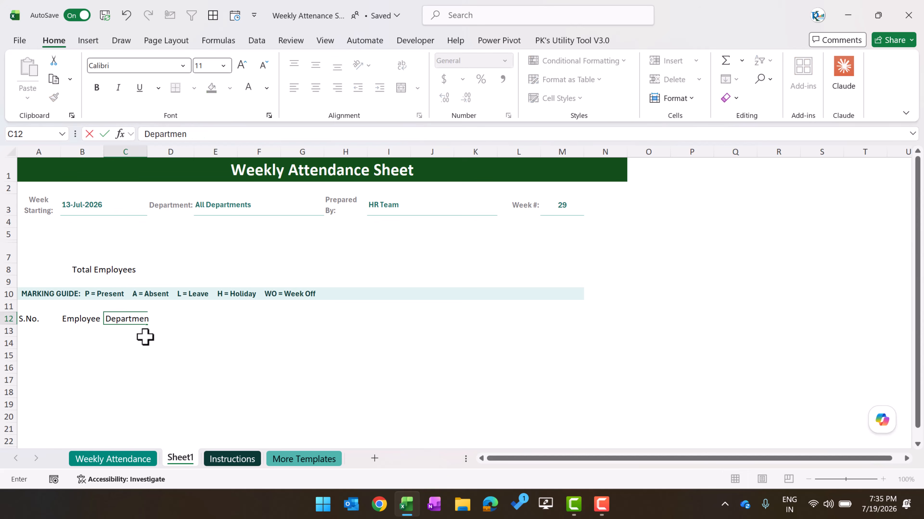
type("t")
key("Return")
- Auto-fit column B to the Employee Name header
key("Up")
key("Right")
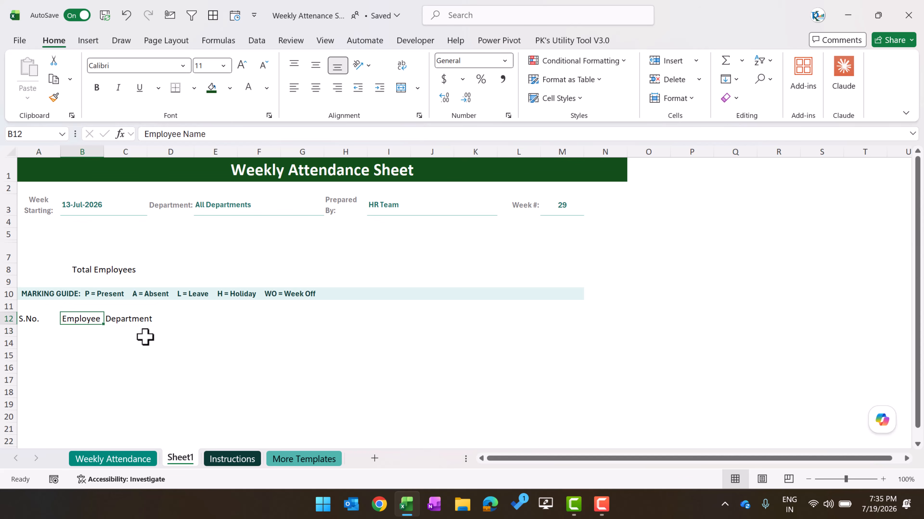
double_click(106, 148)
- Merge and center each of the three headers over rows 12 and 13: A12:A13, B12:B13 and C12:C13
left_click_drag(31, 320, 31, 330)
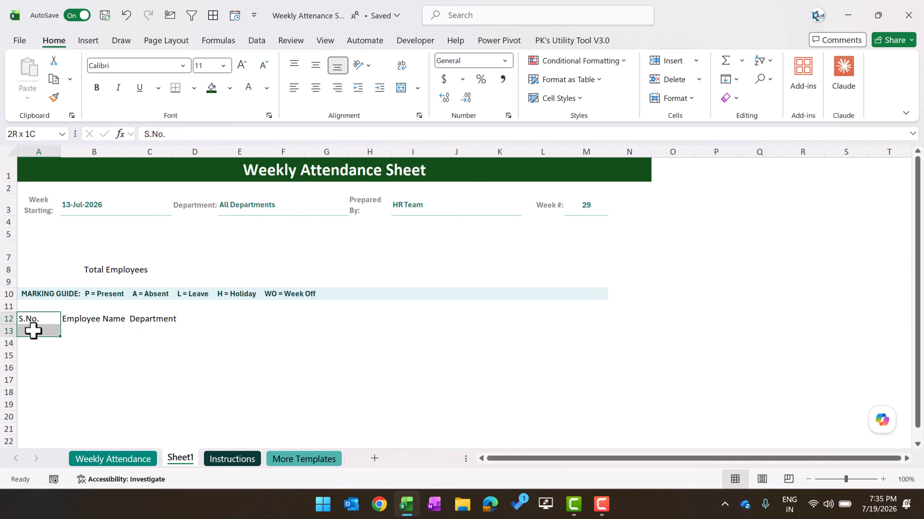
left_click(401, 88)
left_click_drag(81, 322, 87, 329)
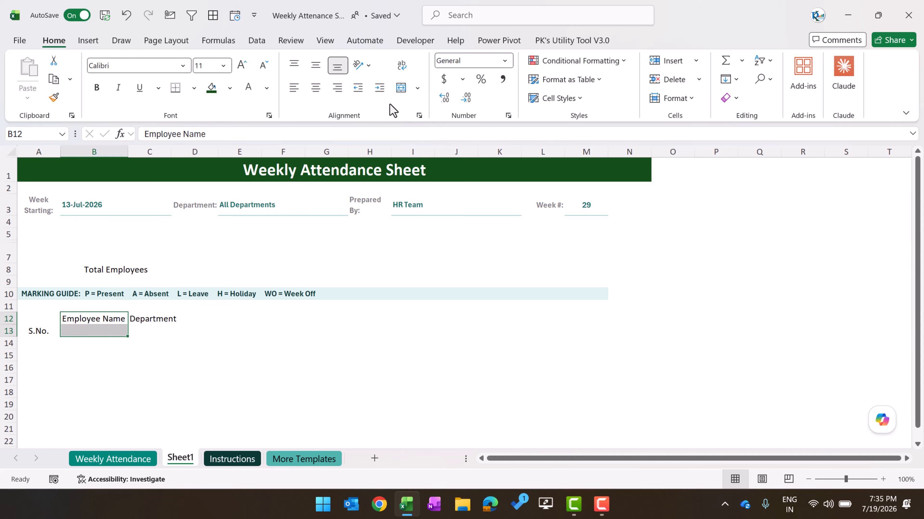
left_click(403, 89)
left_click_drag(144, 320, 144, 330)
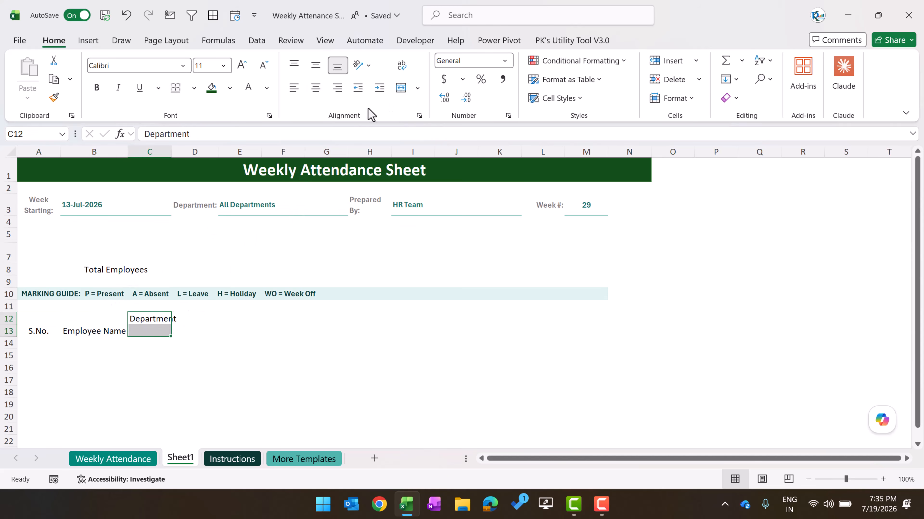
left_click(400, 88)
- Middle-align the headers in A12:C13, wrap their text and widen column C to fit Department on one line
left_click_drag(45, 320, 138, 317)
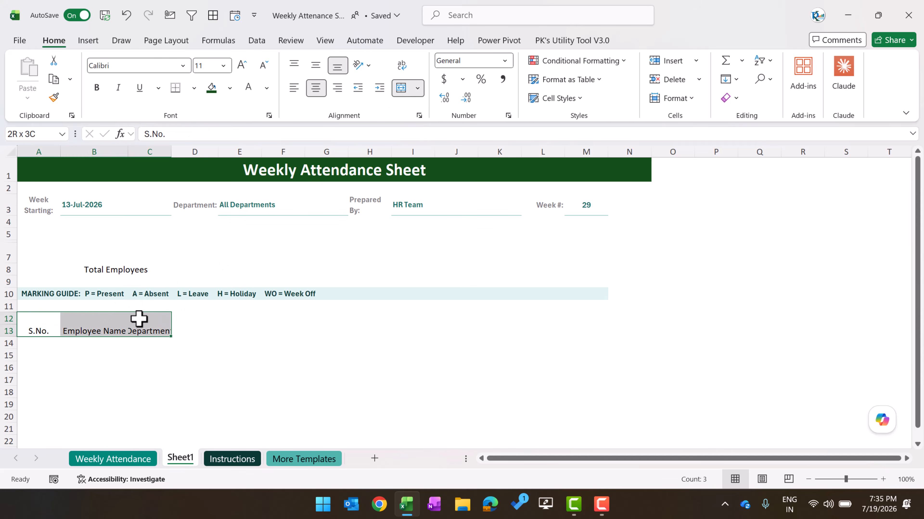
left_click(316, 66)
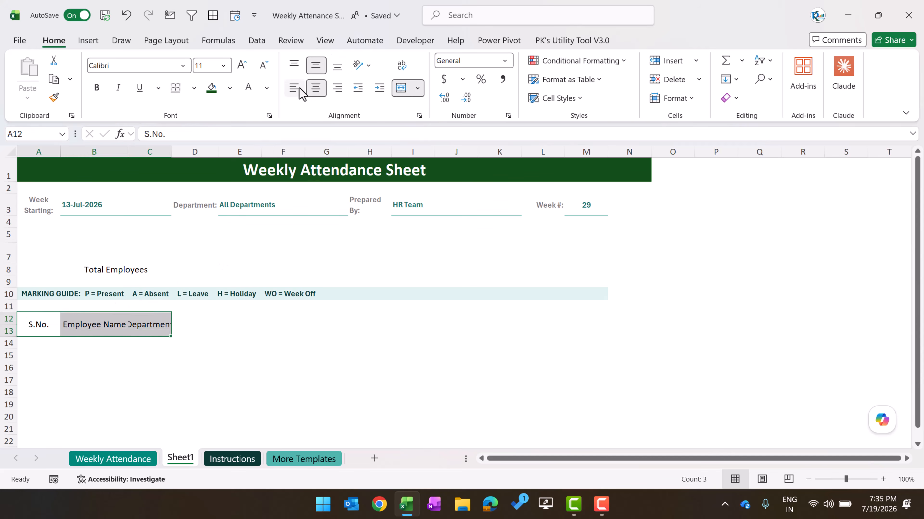
left_click(401, 68)
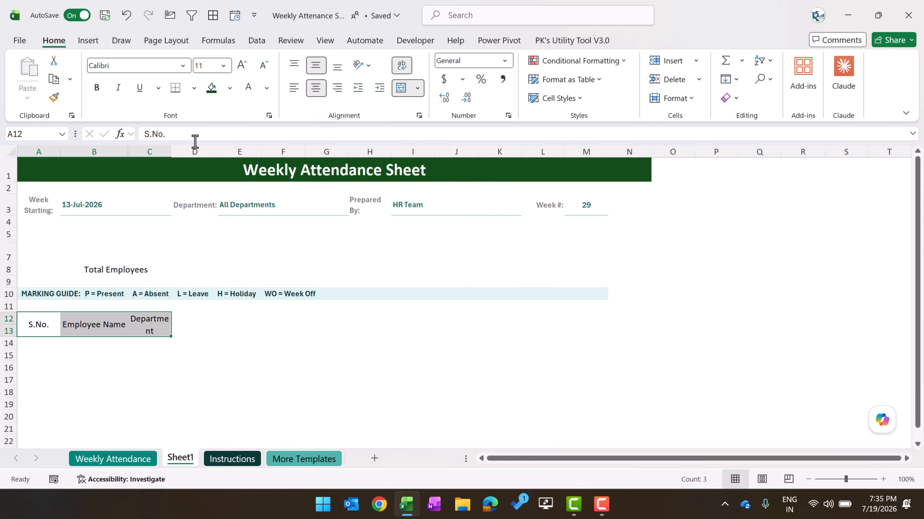
left_click_drag(171, 152, 179, 152)
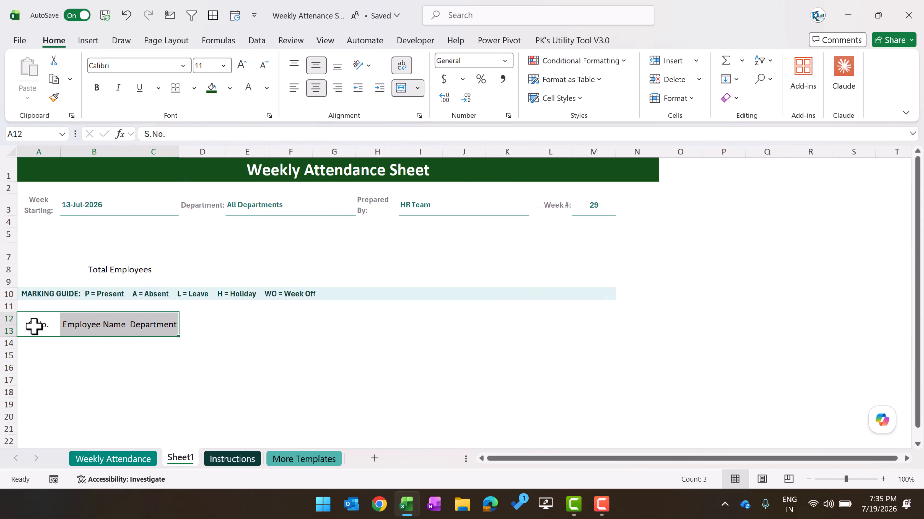
- Fill the header cells A12:C13 with the green theme color and make their text white
left_click(229, 88)
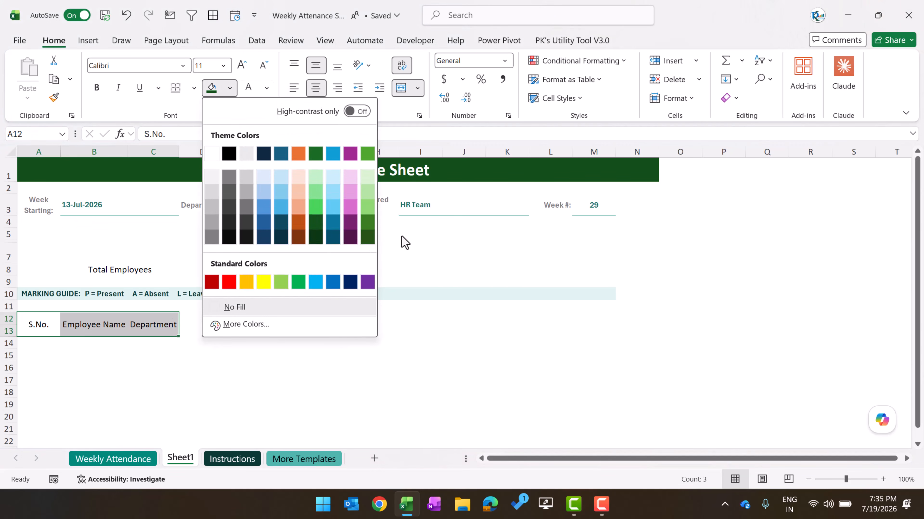
left_click(316, 154)
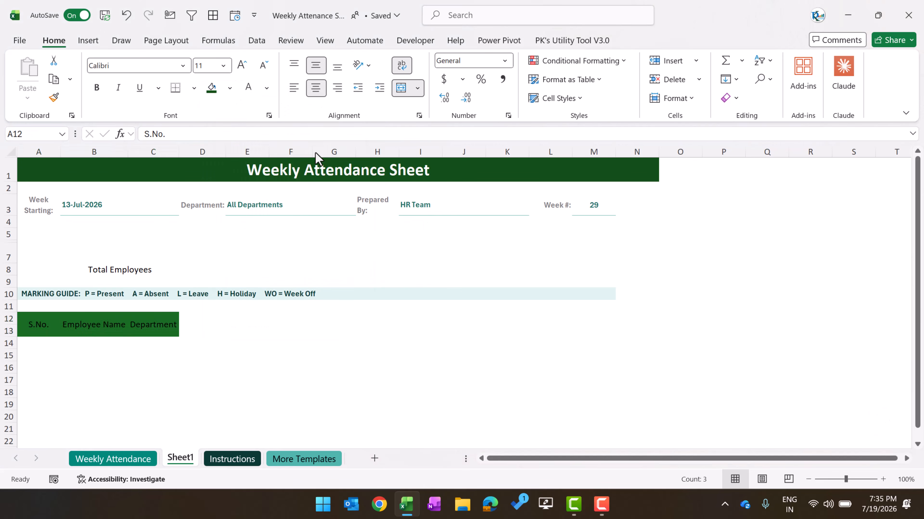
left_click(255, 91)
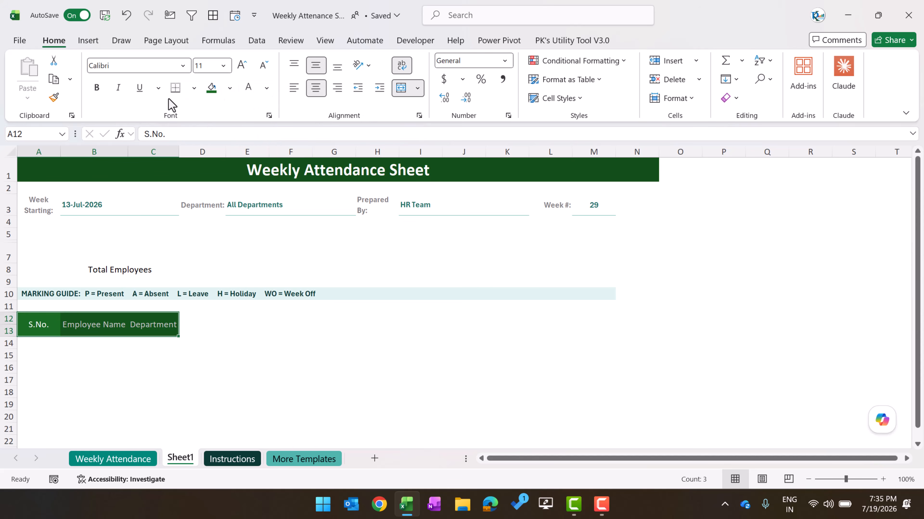
left_click(193, 87)
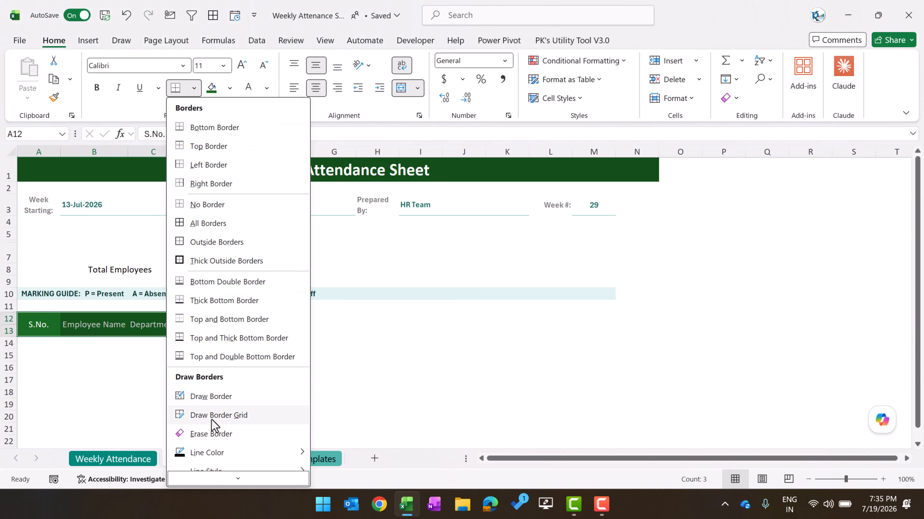
scroll(233, 291, "down", 1)
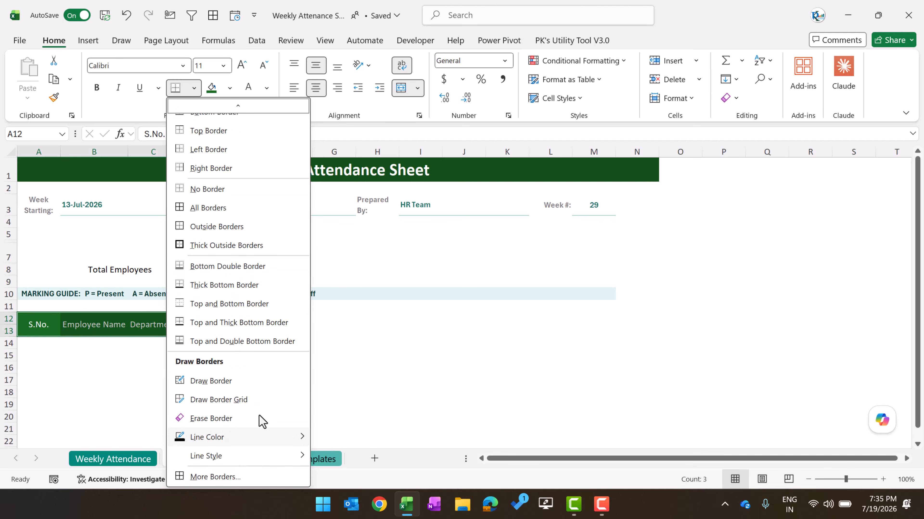
left_click(350, 359)
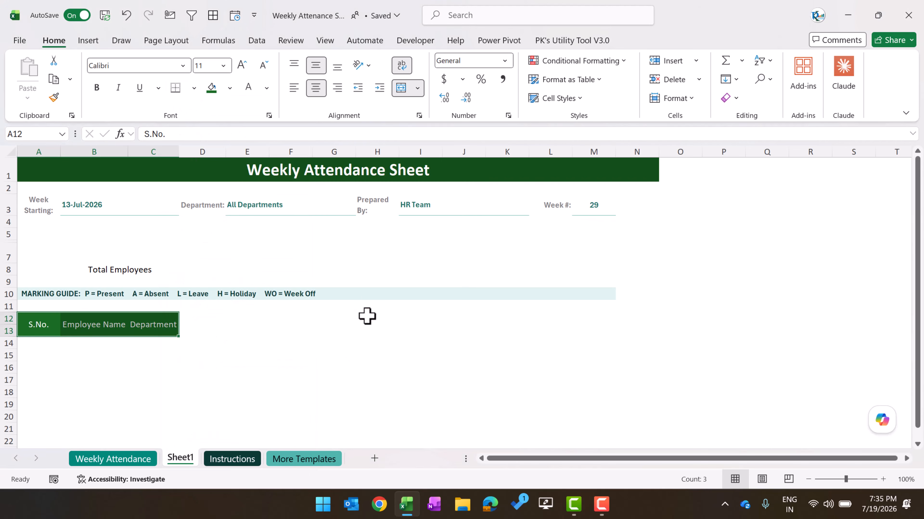
- Add light gray outline and inside borders to the header cells A12:C13 and reduce their font by one size
key("ctrl+1")
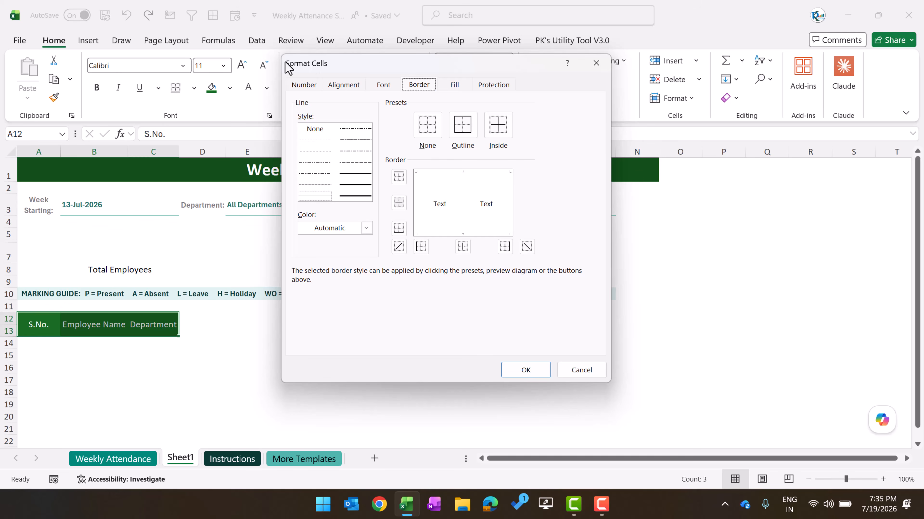
left_click(365, 228)
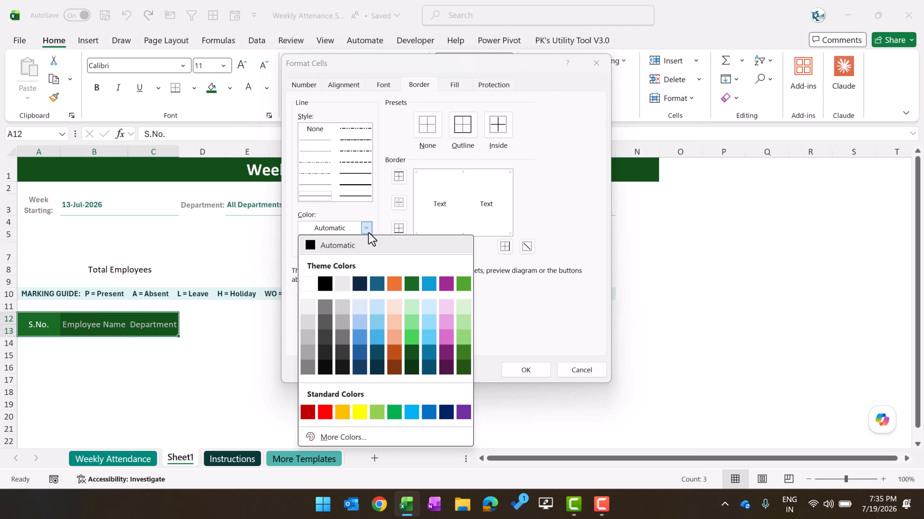
left_click(307, 322)
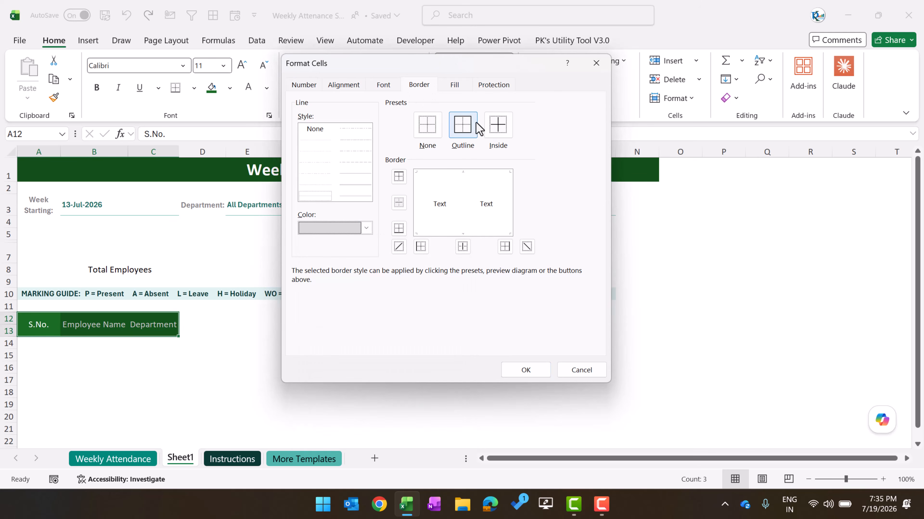
left_click(464, 126)
left_click(501, 127)
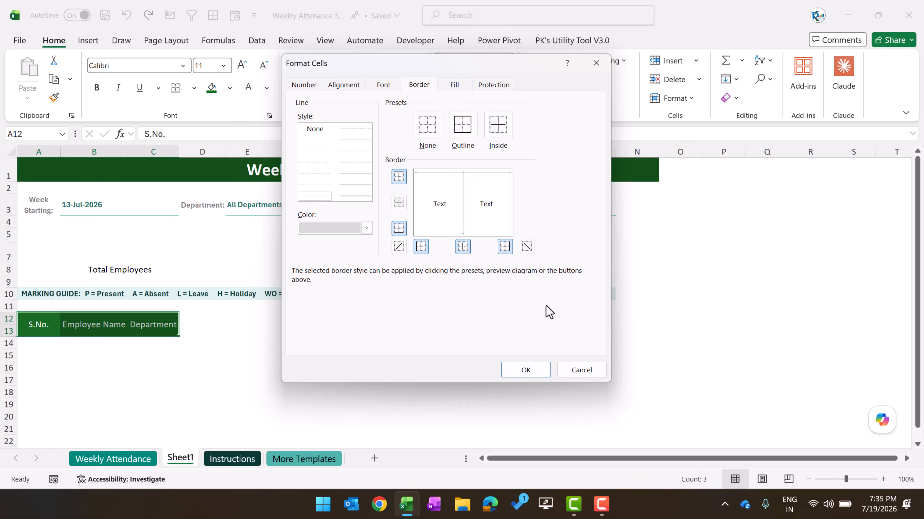
left_click(526, 371)
left_click(344, 368)
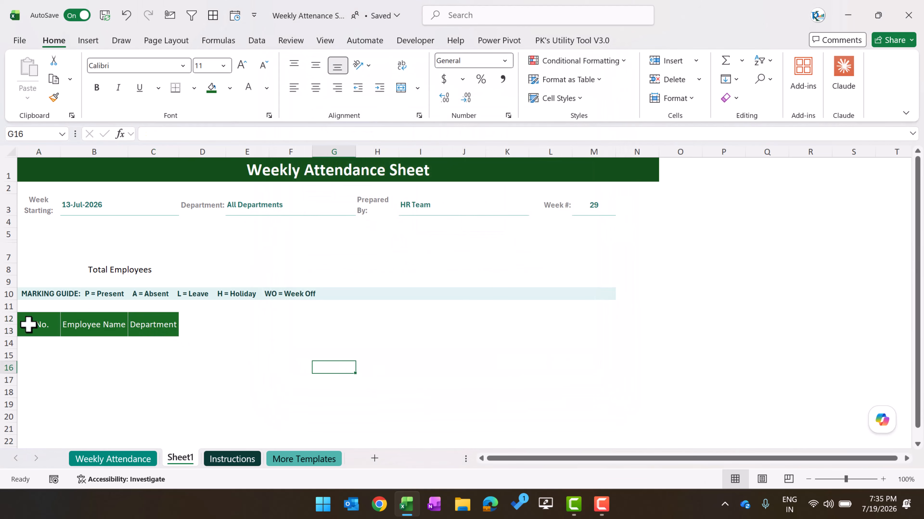
left_click_drag(29, 324, 152, 324)
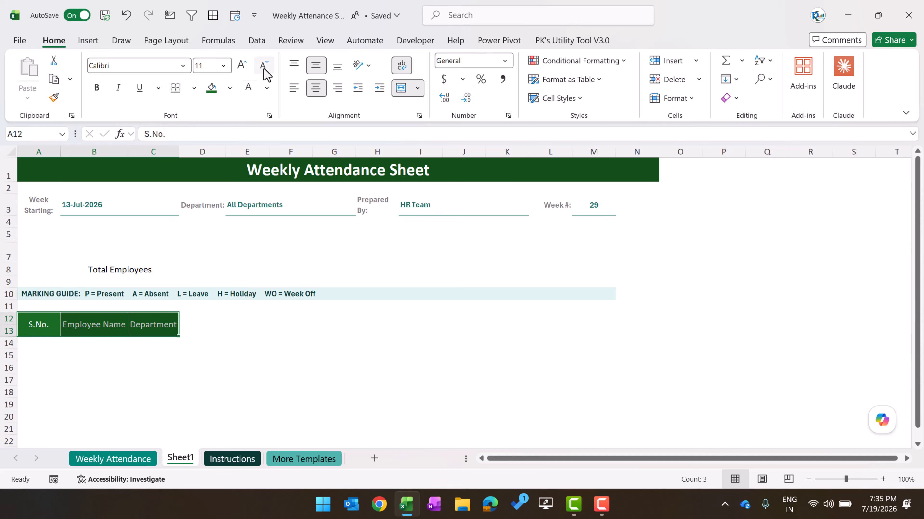
left_click(264, 65)
- Check the weekday and date header rows on the Weekly Attendance sheet, and enter 13-Jul in D13 of Sheet1
left_click(109, 457)
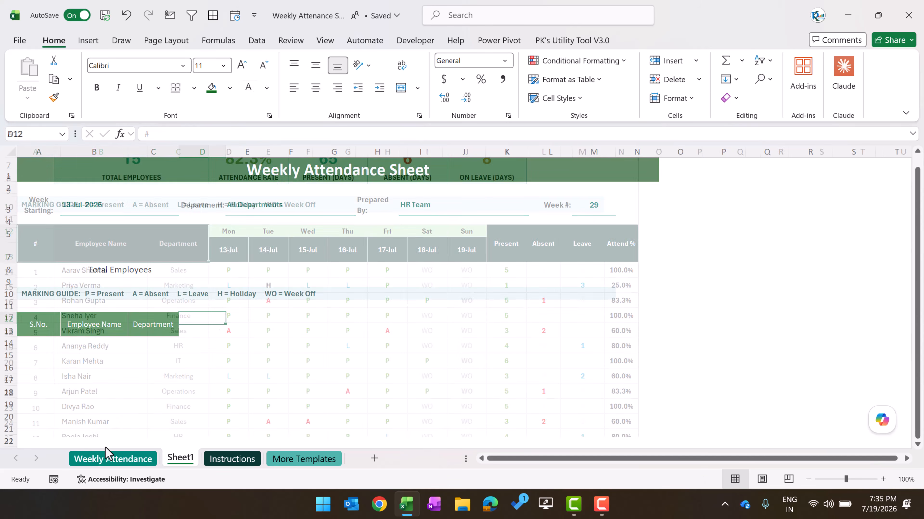
left_click_drag(226, 235, 451, 235)
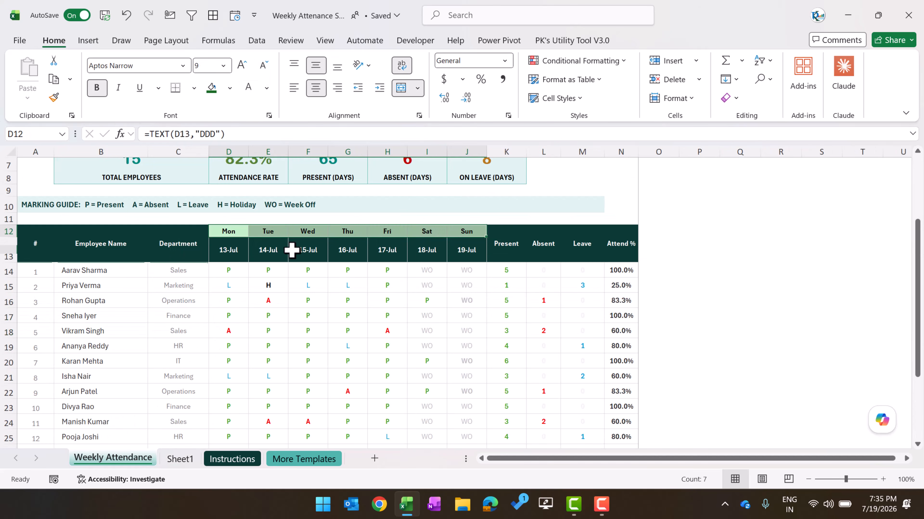
left_click_drag(227, 252, 487, 253)
left_click(180, 459)
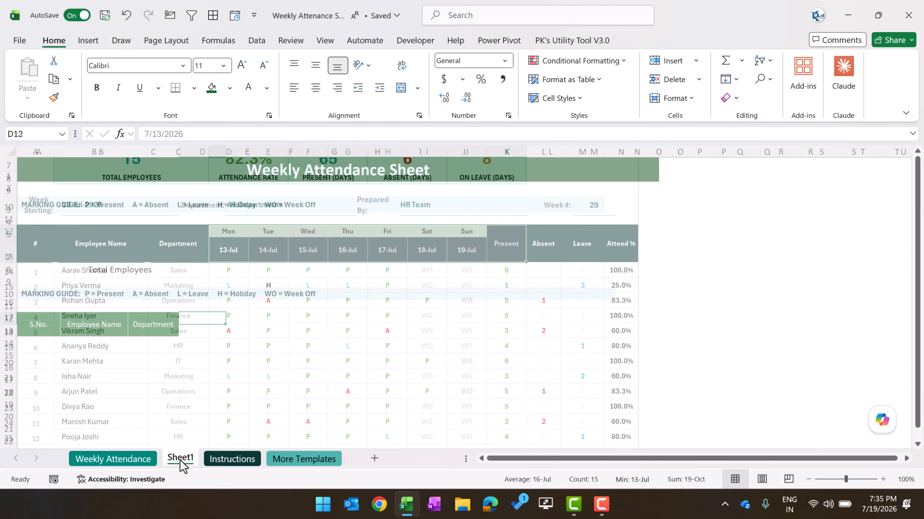
left_click(213, 335)
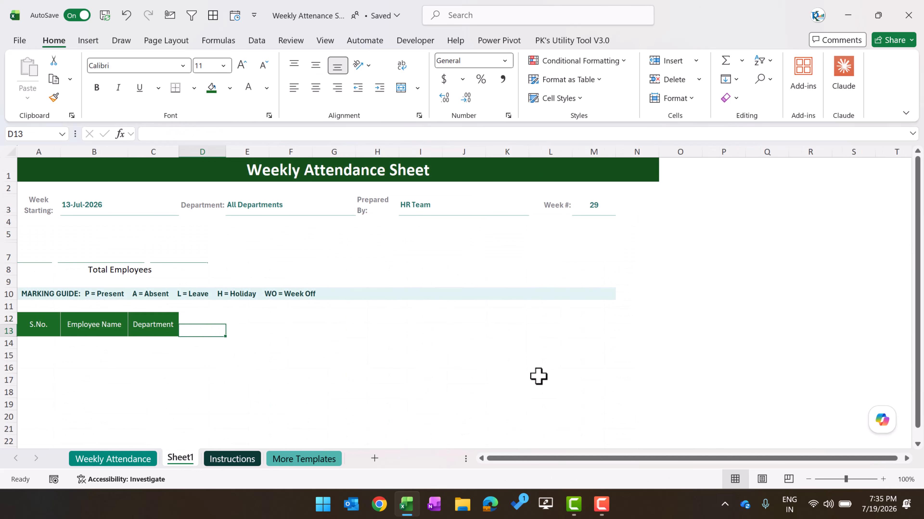
type("13")
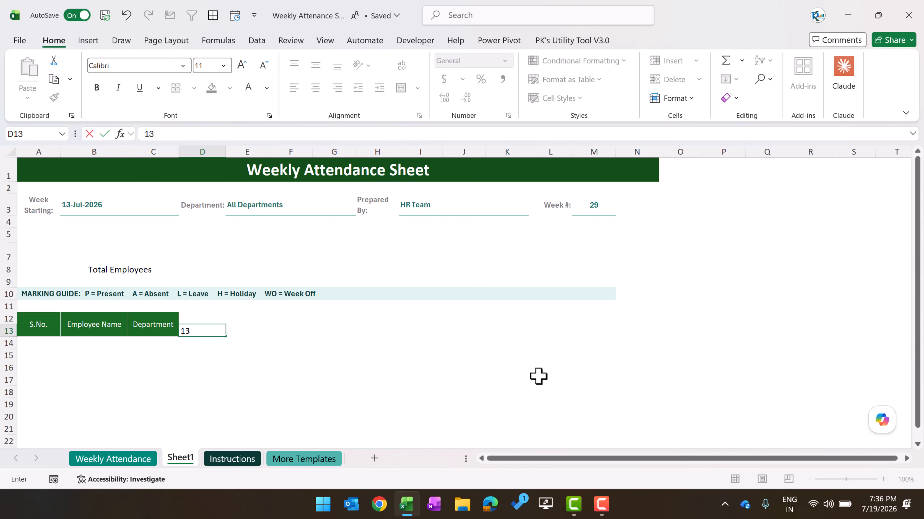
type("-Jul")
key("Return")
- Enter the formula =D13+1 in E13 to calculate the second date of the week
key("Up")
key("Right")
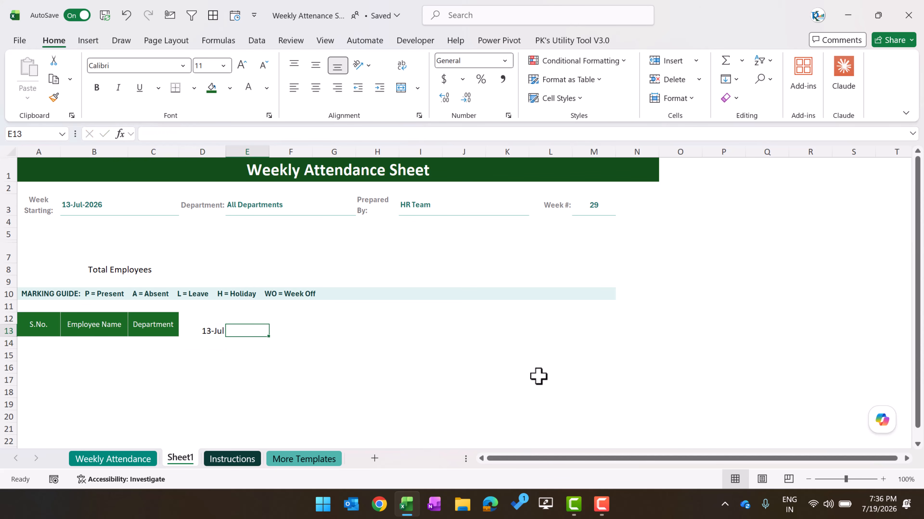
type("=")
key("Left")
type("+1")
key("Return")
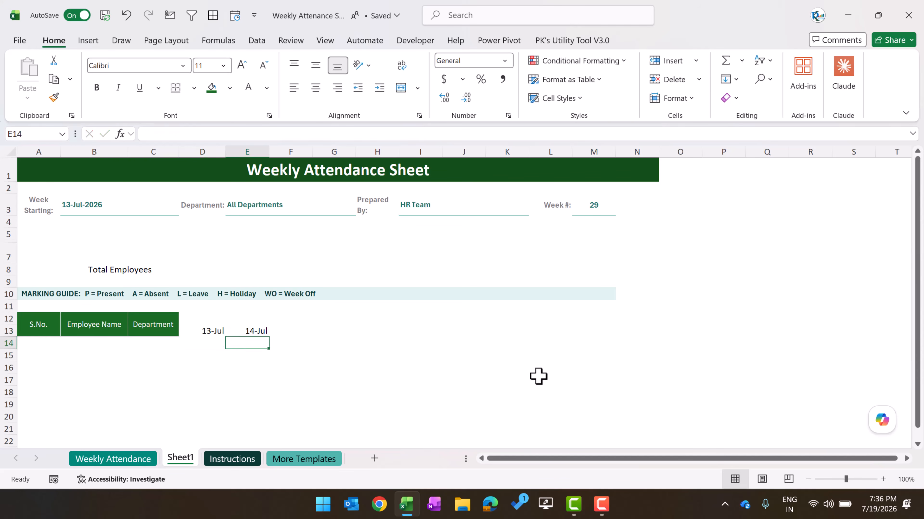
- Fill the date formula in E13 to the right through H13
key("Up")
key("shift+Right")
key("shift+Right")
key("shift+Right")
key("ctrl+r")
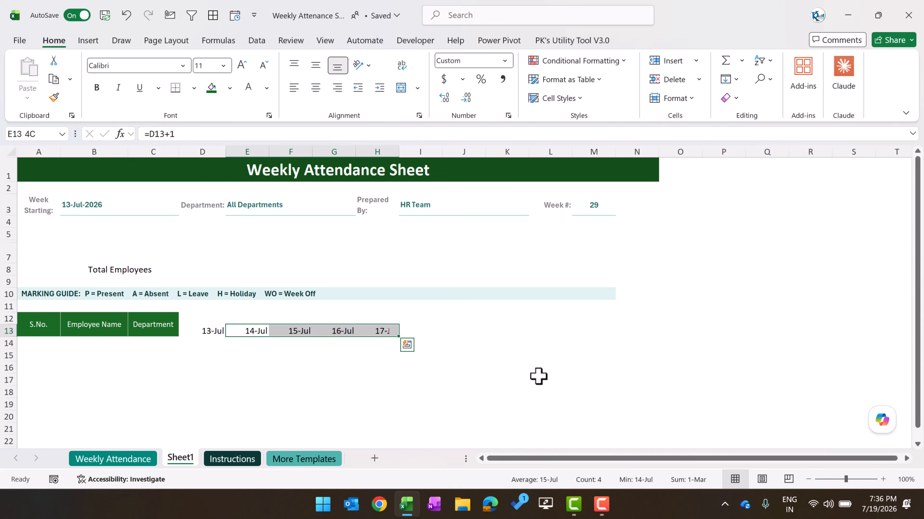
- Extend the date formula into I13 and J13 to complete the seven dates in row 13
key("Right")
key("Right")
key("Right")
key("Right")
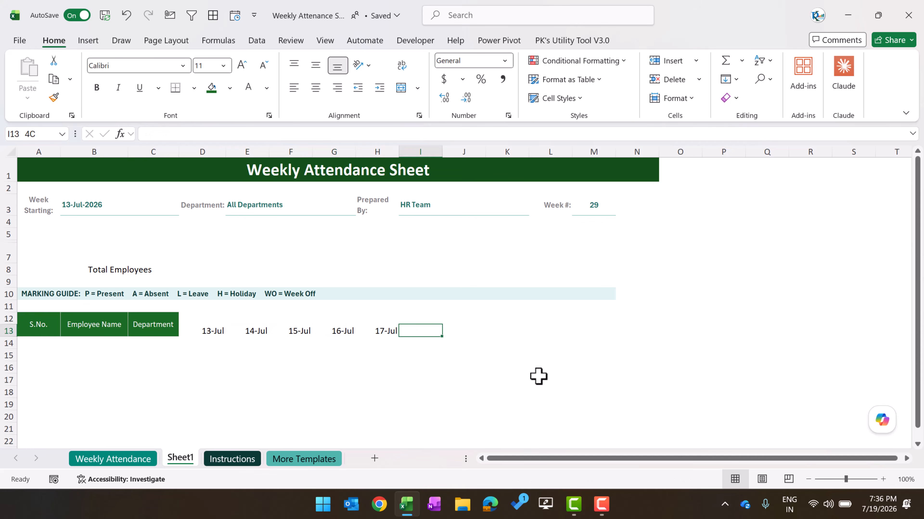
key("Left")
key("Left")
key("Left")
key("Left")
key("Left")
key("ctrl+shift+Right")
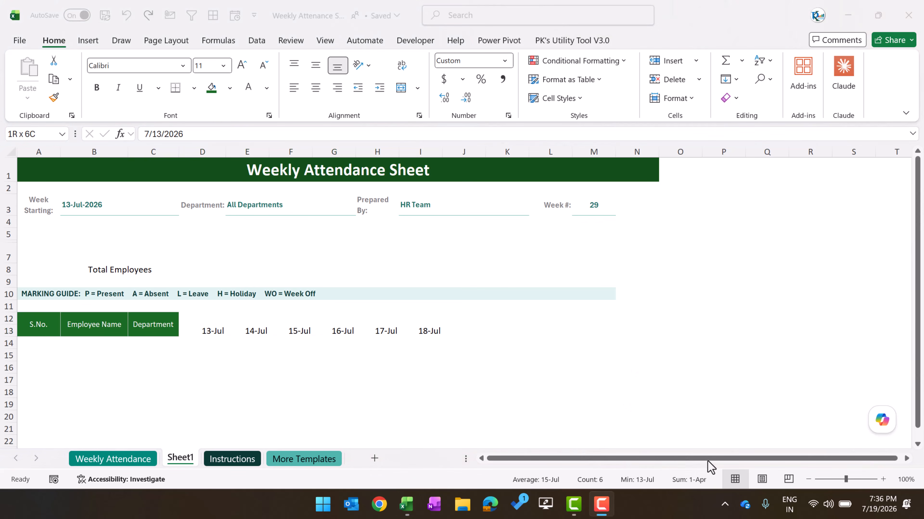
left_click(455, 329)
key("ctrl+r")
left_click_drag(463, 330, 213, 326)
- Enter the formula =TEXT(D13,"DDD") in D12 to show the short weekday name above the first date
left_click(214, 319)
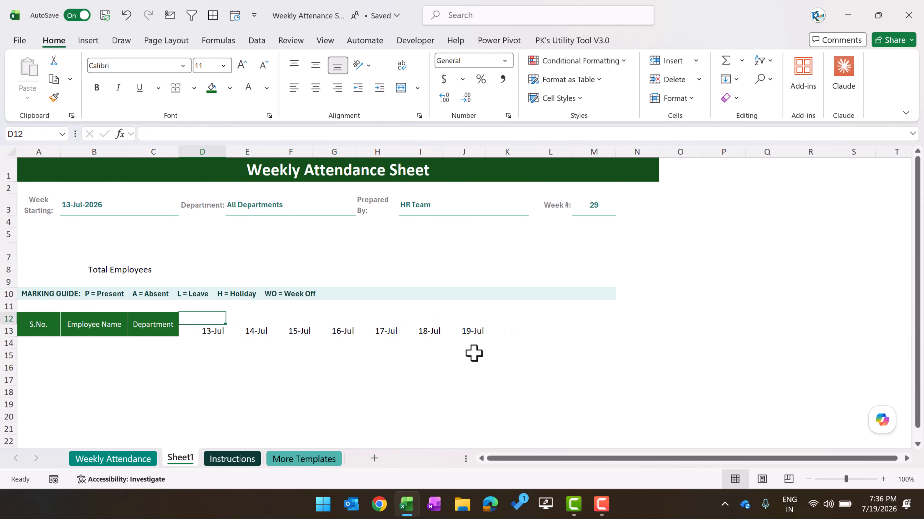
type("=")
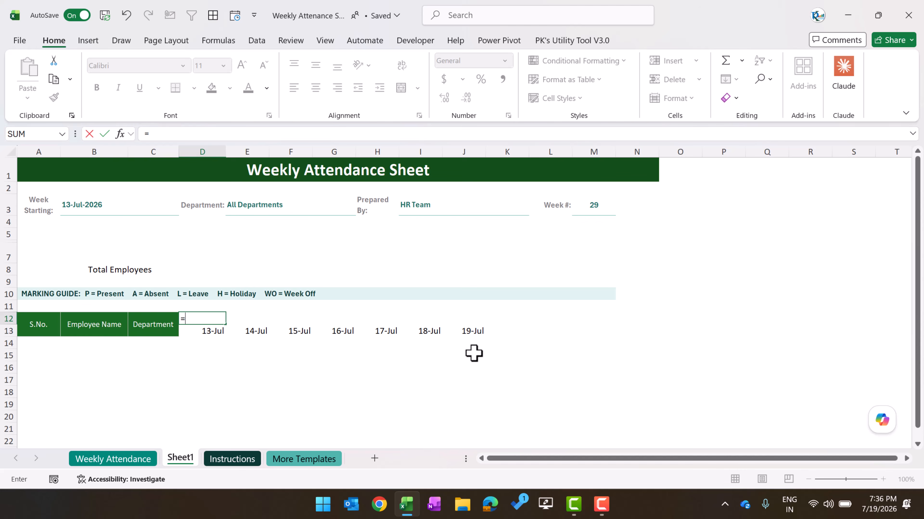
type("tex")
key("Tab")
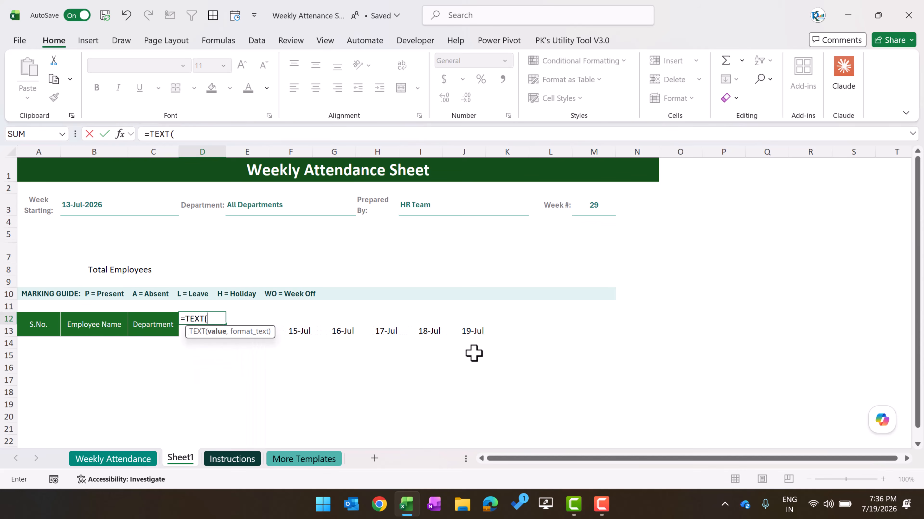
key("Down")
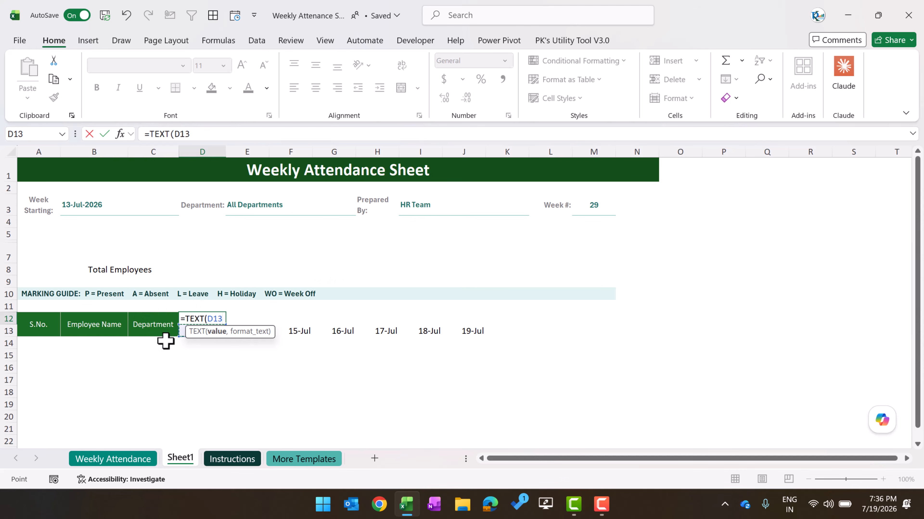
left_click(215, 135)
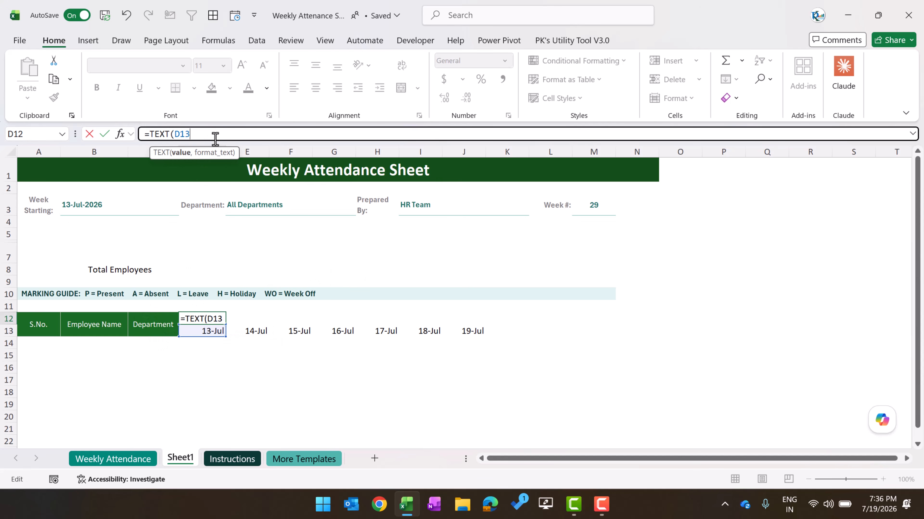
type(",\"DDD")
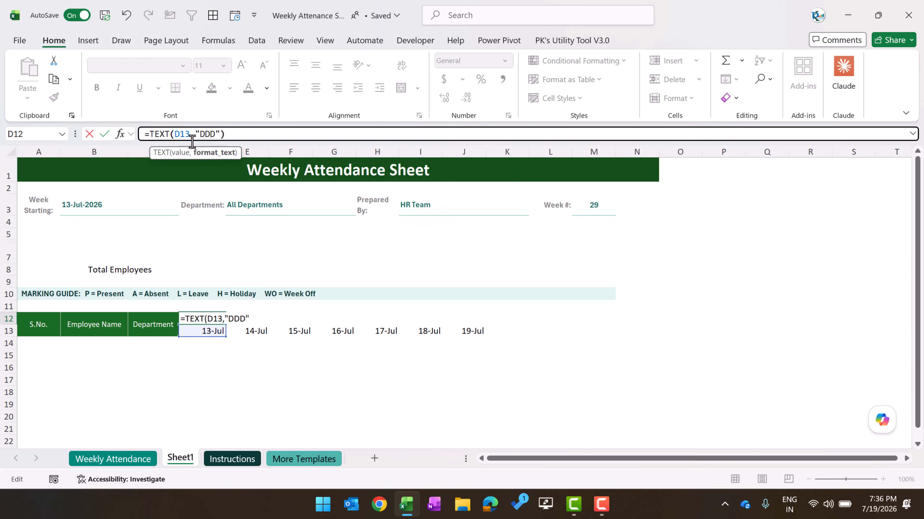
left_click(161, 134)
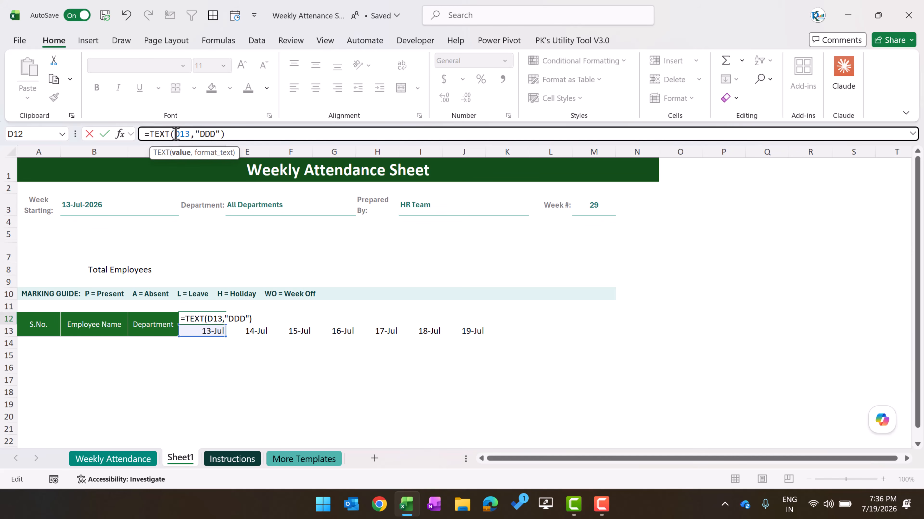
left_click(209, 153)
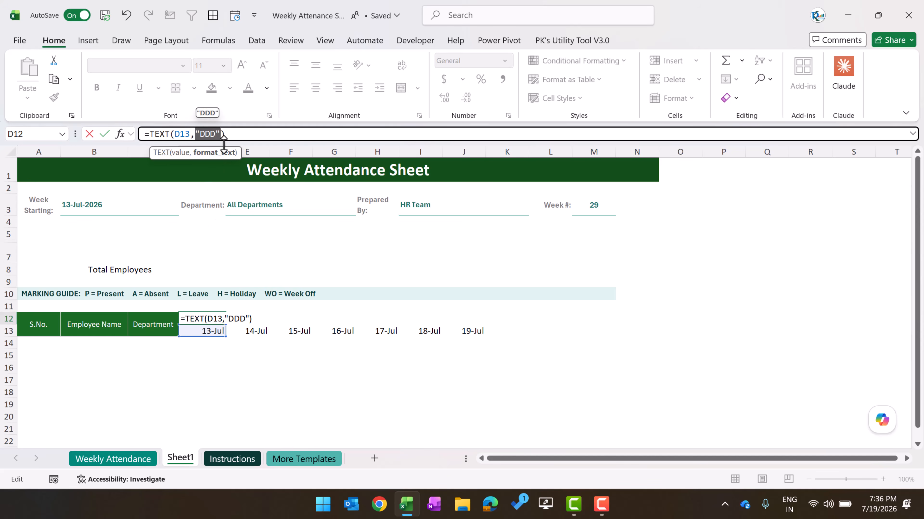
left_click(241, 135)
key("Return")
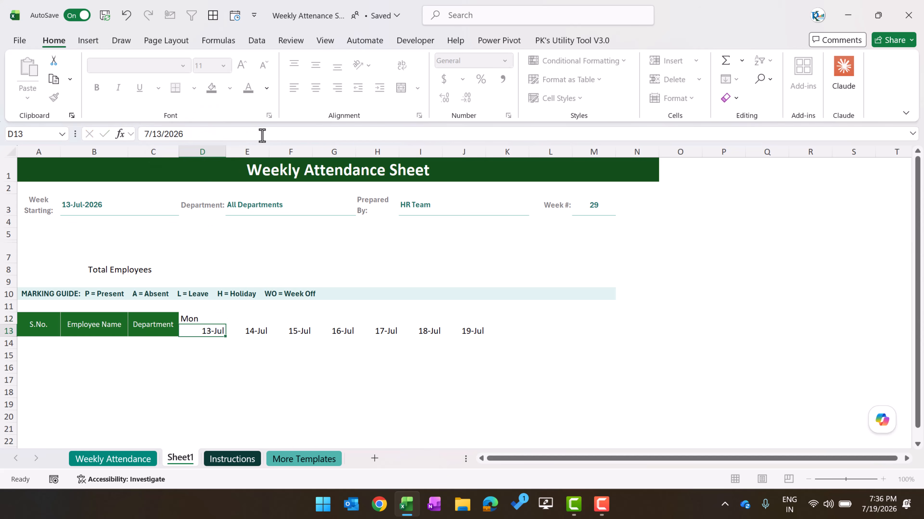
- Copy the weekday formula from D12 across to J12 and center the weekday names horizontally
key("Up")
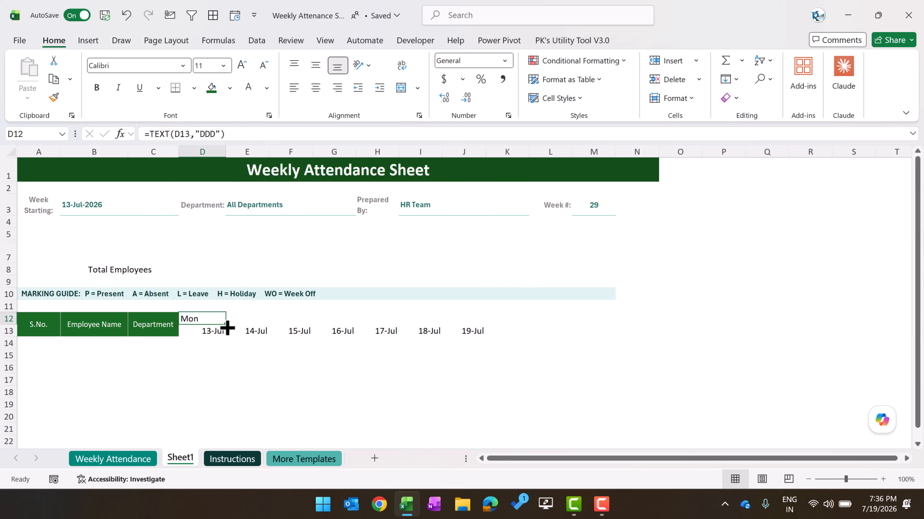
left_click_drag(227, 327, 489, 328)
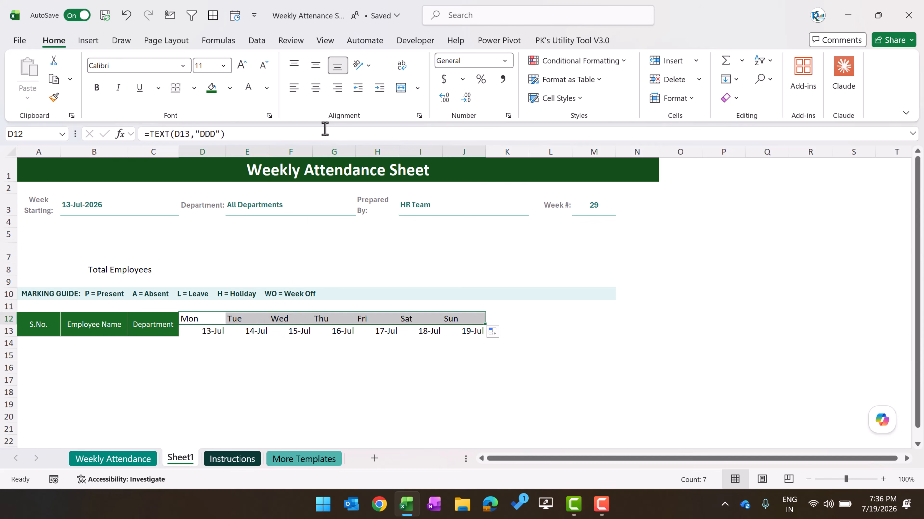
left_click(315, 88)
- Fill the weekday cells D12:J12 with light green and make their text bold
left_click_drag(199, 319, 445, 320)
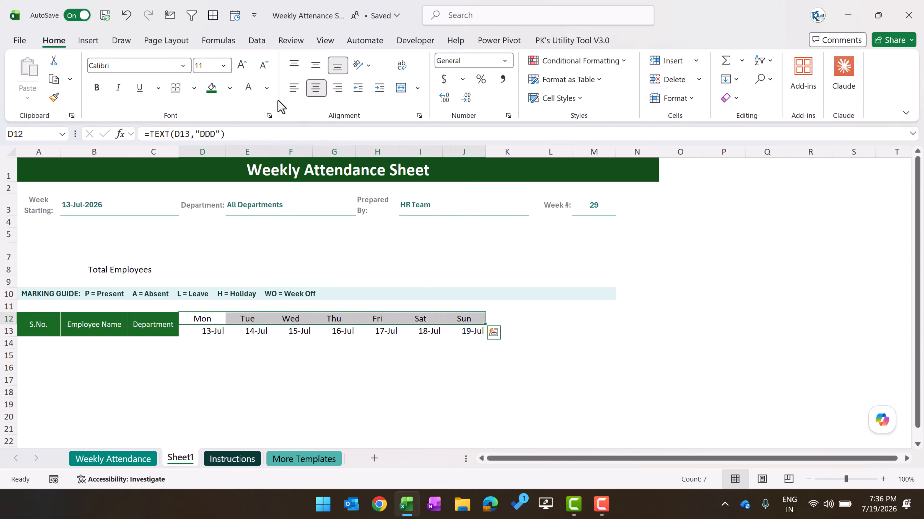
left_click(231, 88)
left_click(325, 190)
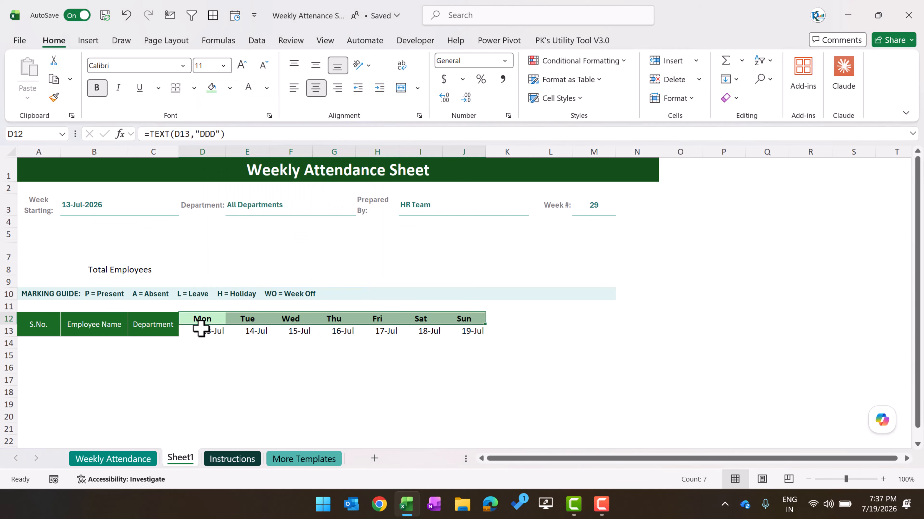
- Fill the date cells D13:J13 with dark green and make their text white
left_click_drag(202, 329, 469, 331)
left_click(229, 88)
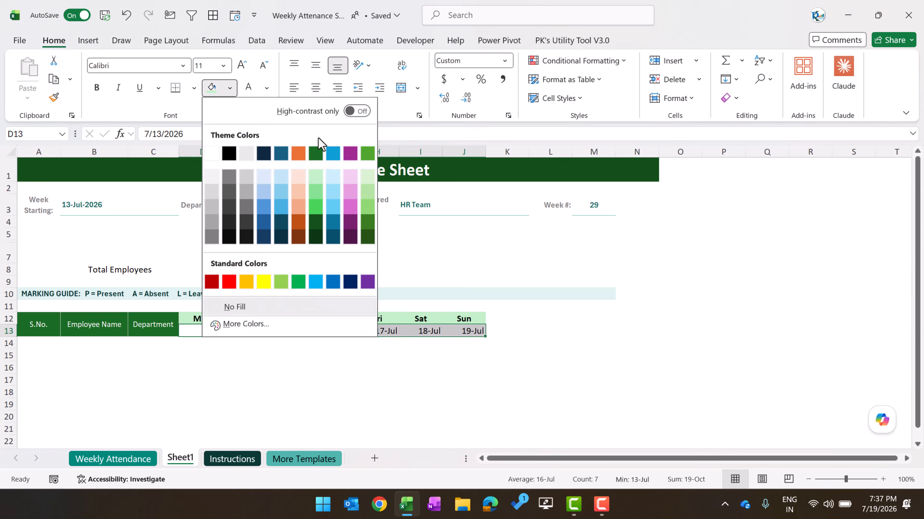
left_click(316, 222)
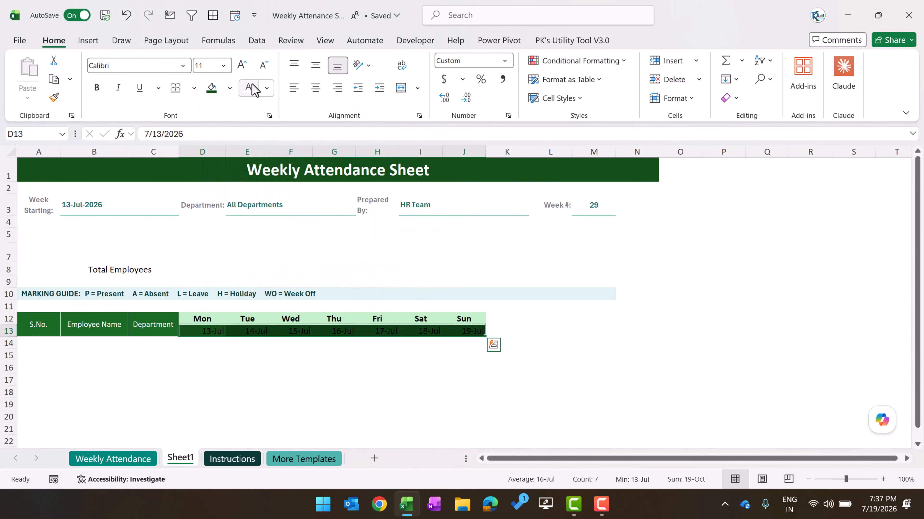
- Middle-align the weekday and date headers in D12:J13 vertically
left_click_drag(204, 316, 453, 329)
left_click(316, 65)
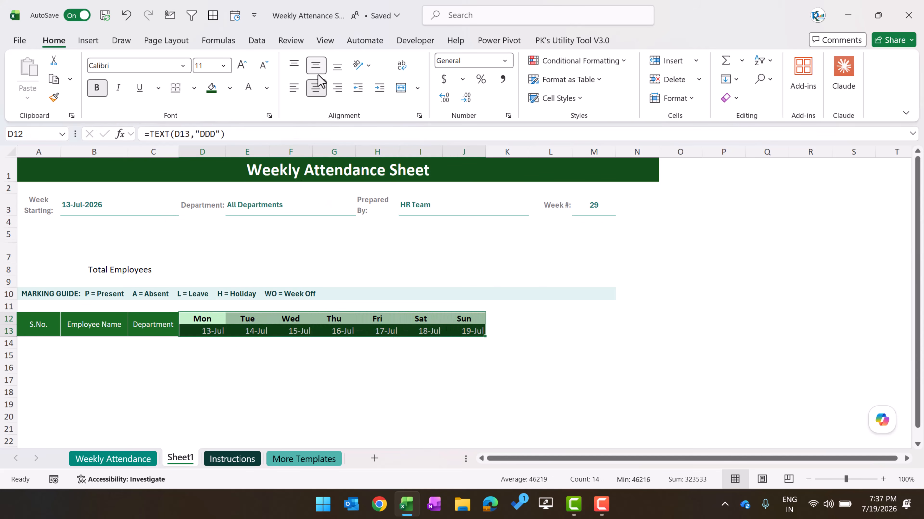
- Center the weekday and date headers in D12:J13 horizontally
left_click(315, 87)
left_click(316, 88)
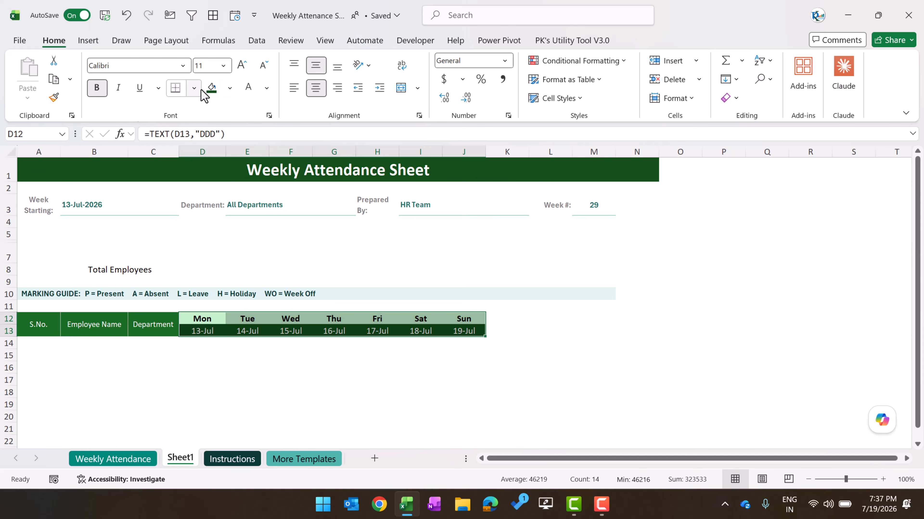
- Add light gray outline and inside borders to the weekday and date headers in D12:J13 and set their font size to 10
key("ctrl+1")
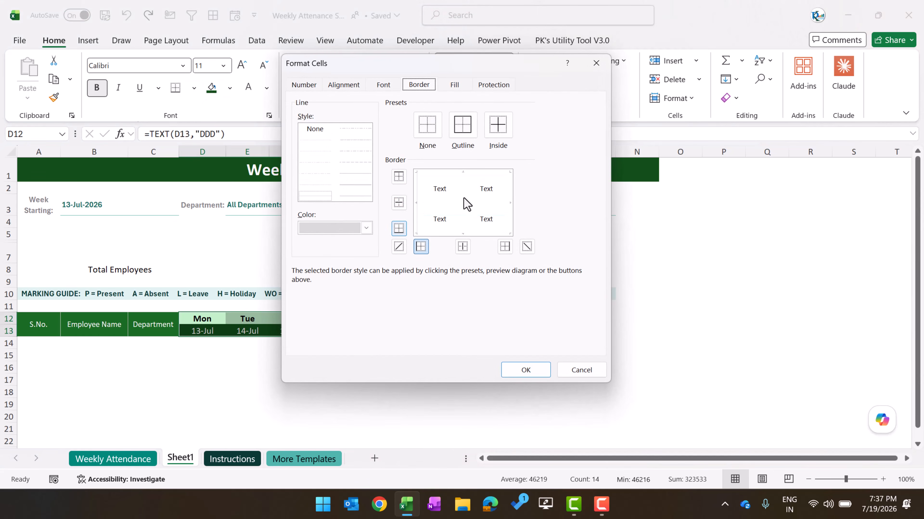
left_click(463, 129)
left_click(498, 127)
left_click(535, 373)
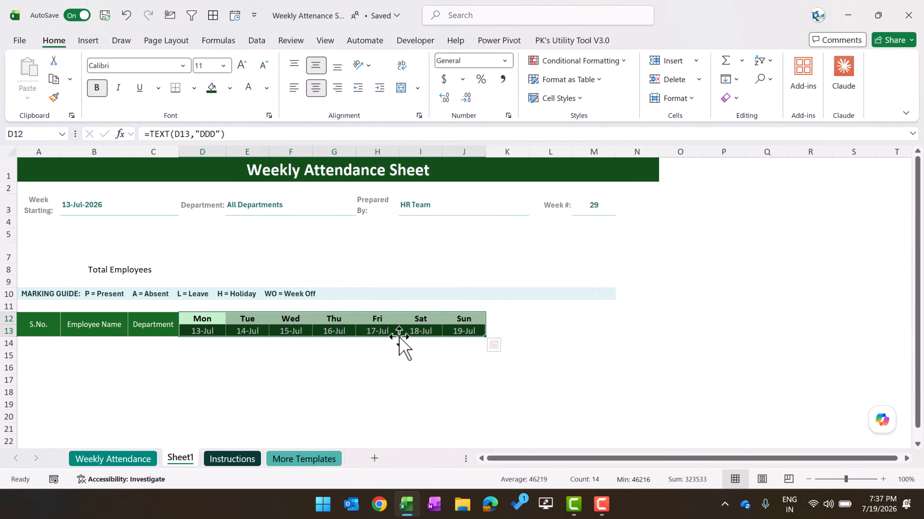
left_click(264, 65)
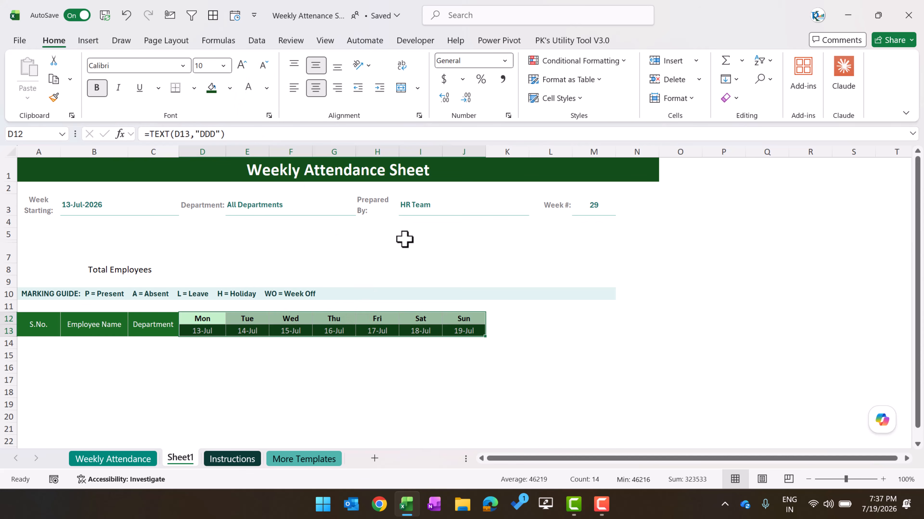
left_click(509, 307)
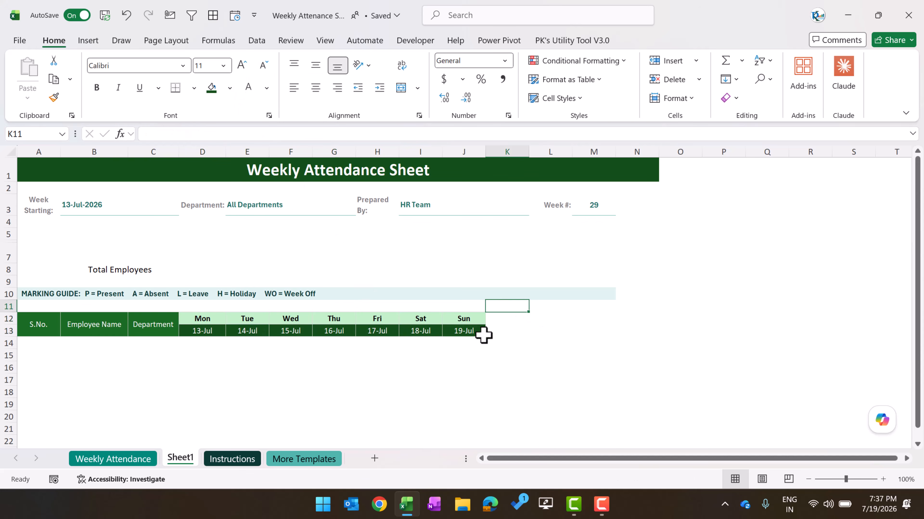
- Check the summary headers on the Weekly Attendance sheet and enter Present, Absent, Leave and Attendance% in K12:N12 of Sheet1
left_click_drag(489, 331, 584, 330)
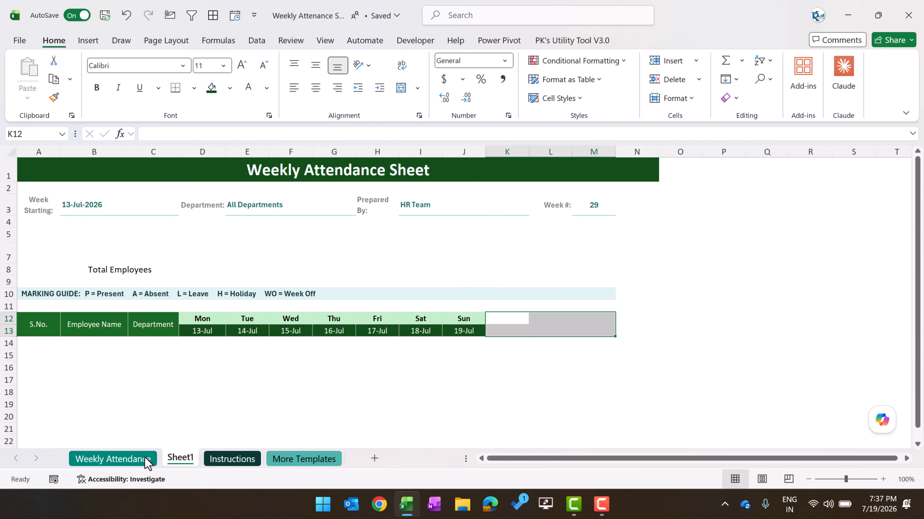
left_click(147, 460)
left_click(512, 239)
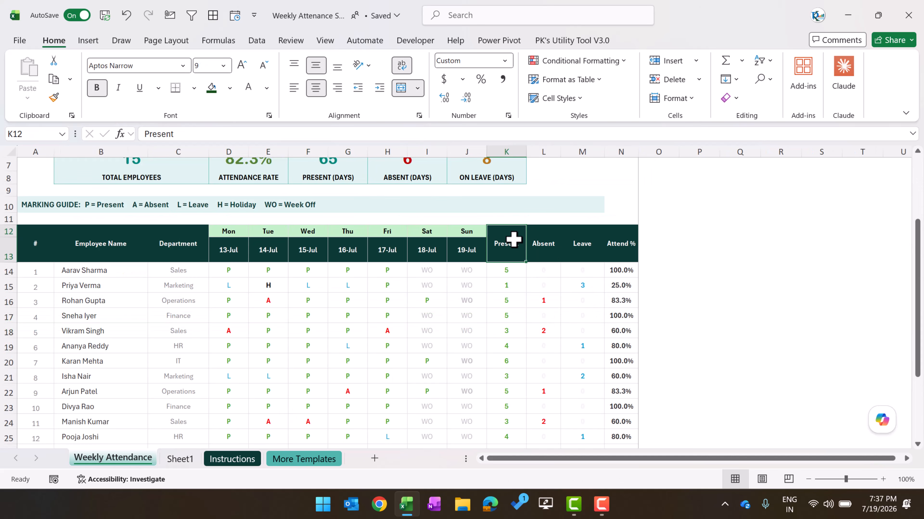
left_click(582, 240)
left_click(180, 459)
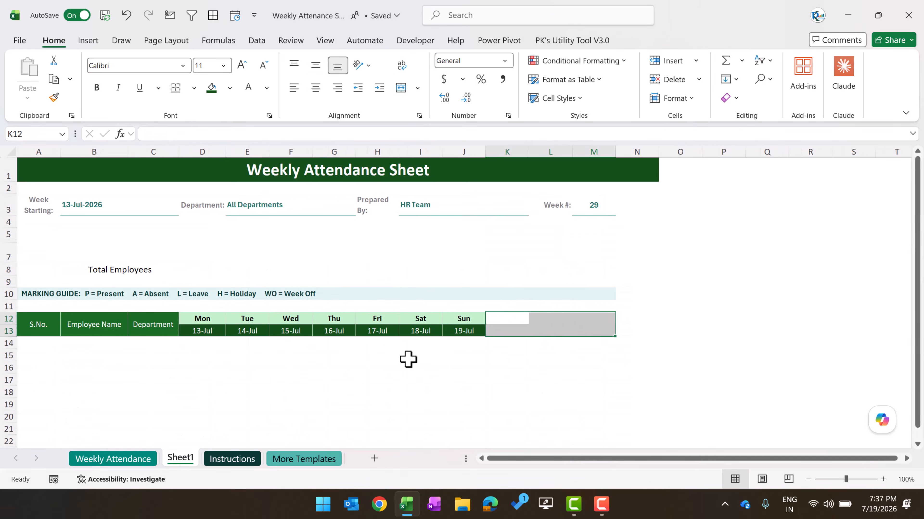
left_click(495, 321)
type("P")
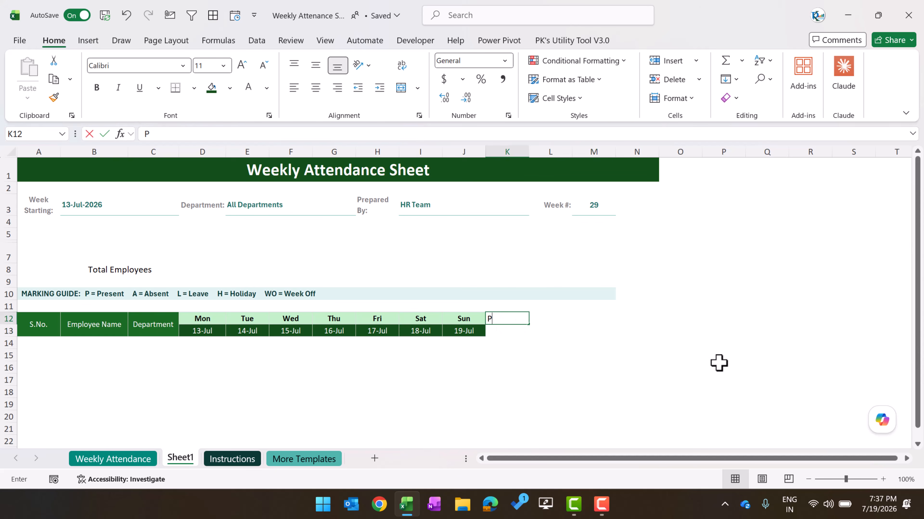
type("resent")
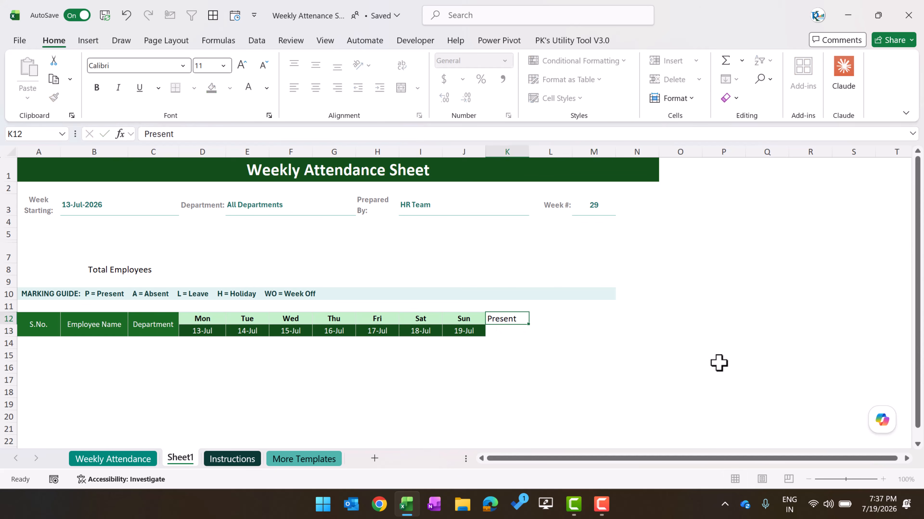
key("Tab")
type("Ab")
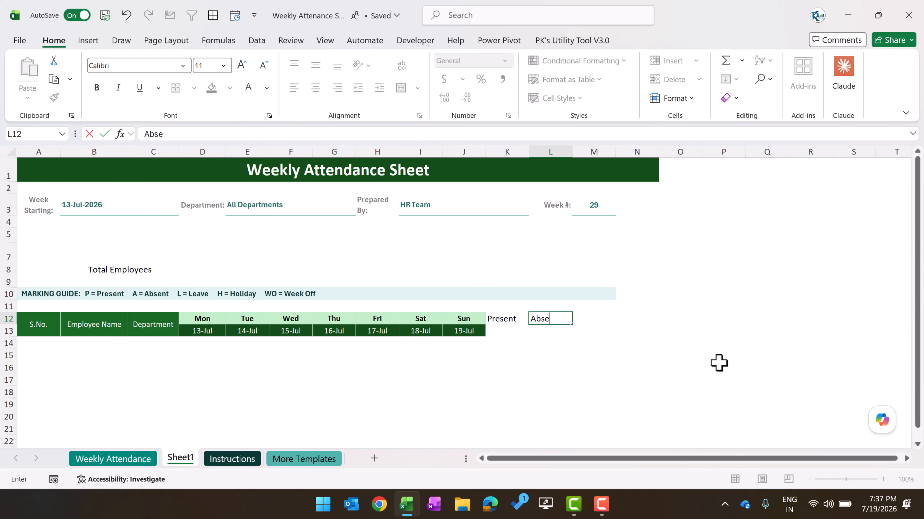
key("Tab")
type("Lea")
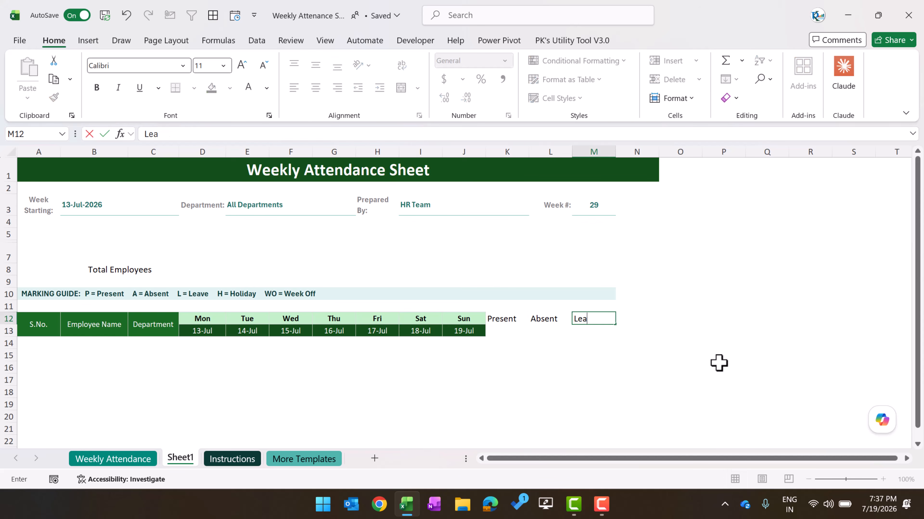
key("Tab")
type("At")
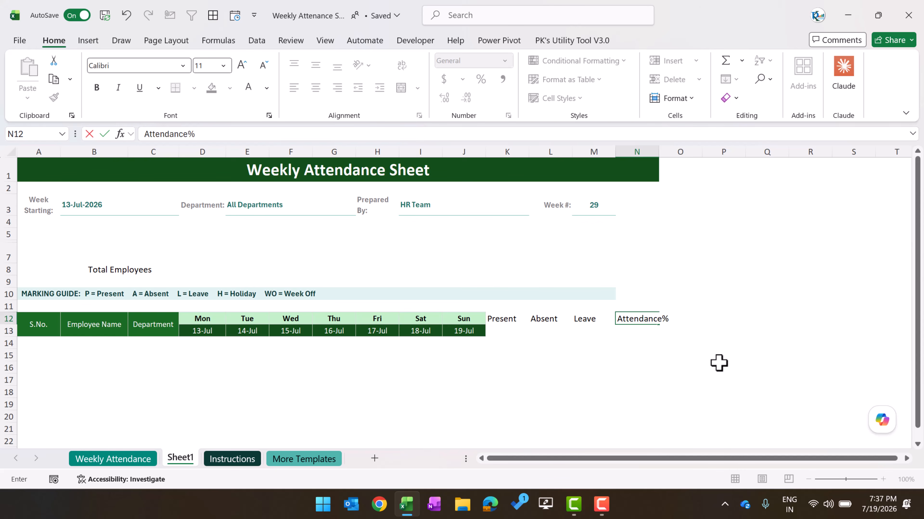
key("Return")
key("Up")
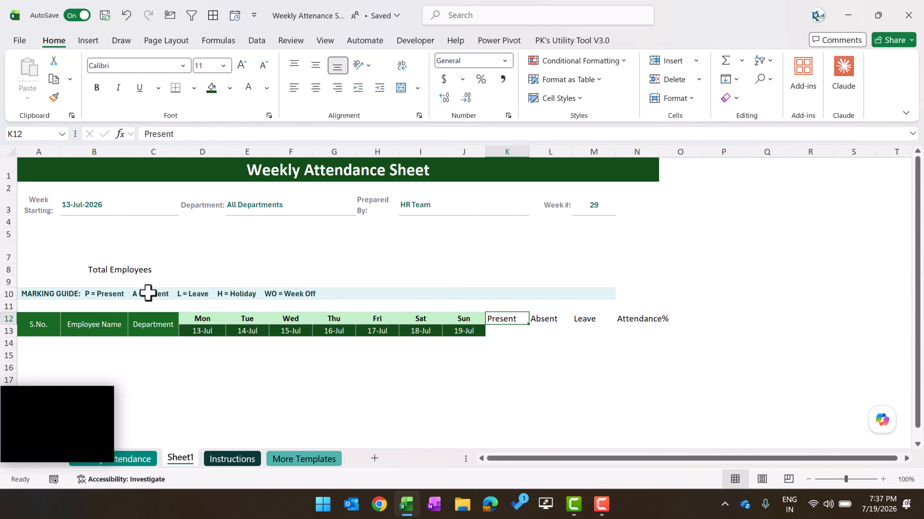
- Copy the Employee Name header's formatting to the Present, Absent, Leave and Attendance% headers in K12:N13 and slightly widen column N
left_click_drag(497, 320, 506, 330)
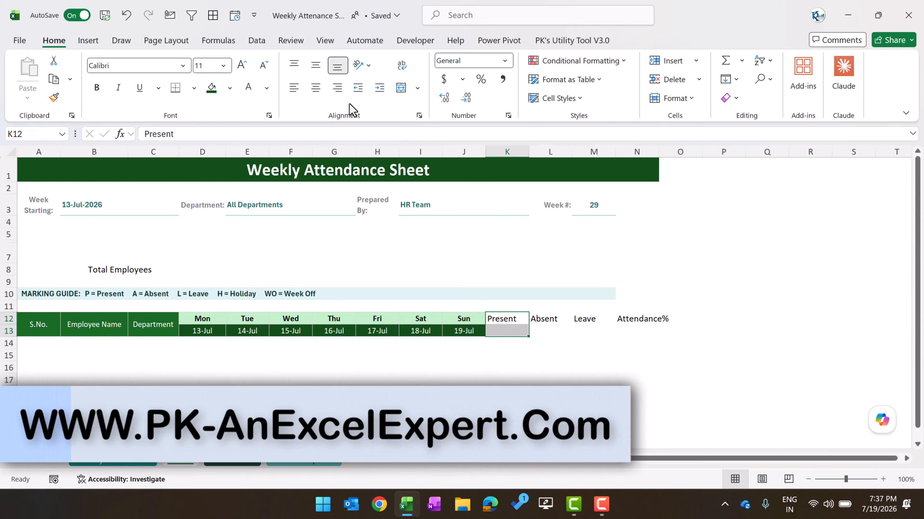
left_click(79, 328)
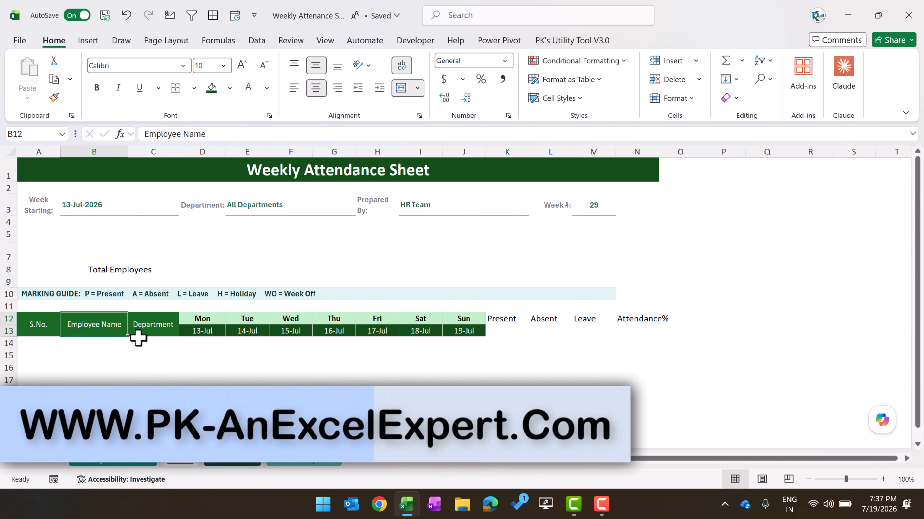
left_click(54, 97)
left_click_drag(515, 322, 643, 334)
left_click(589, 324)
left_click(644, 326)
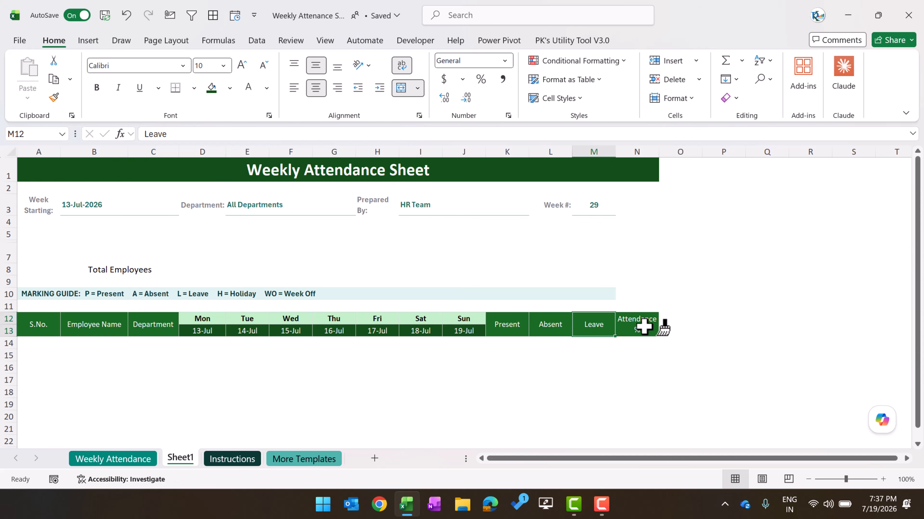
left_click_drag(660, 152, 665, 152)
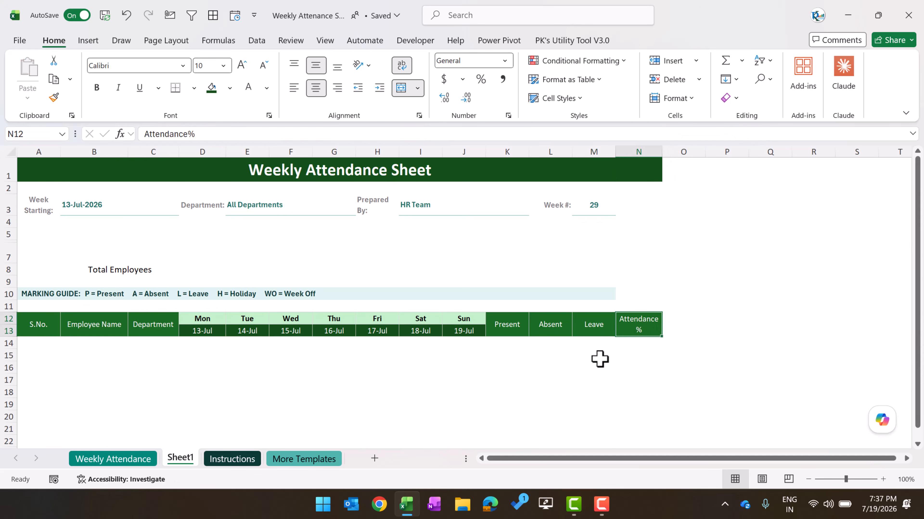
left_click(543, 356)
- Apply light green outline and inside borders to the table body below the headers, from A14 across to column N
left_click(37, 344)
scroll(326, 401, "down", 2)
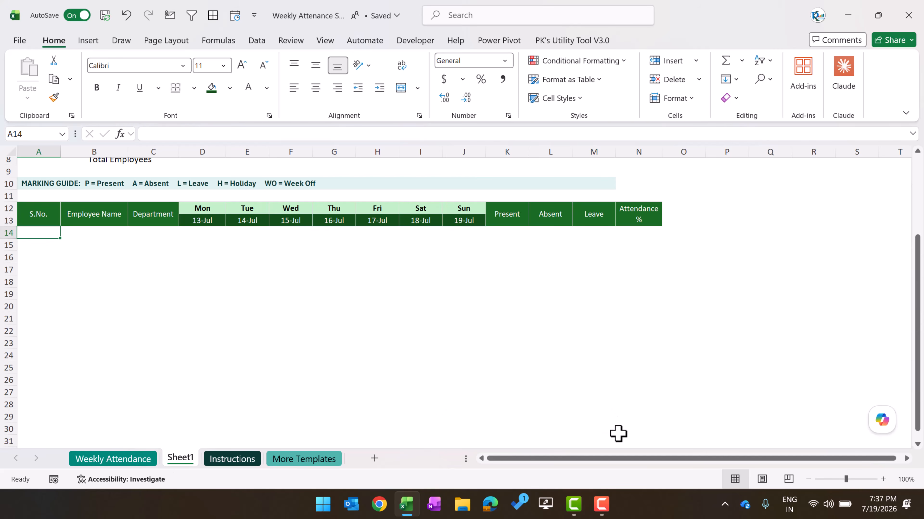
left_click_drag(616, 433, 640, 410)
scroll(638, 402, "up", 4)
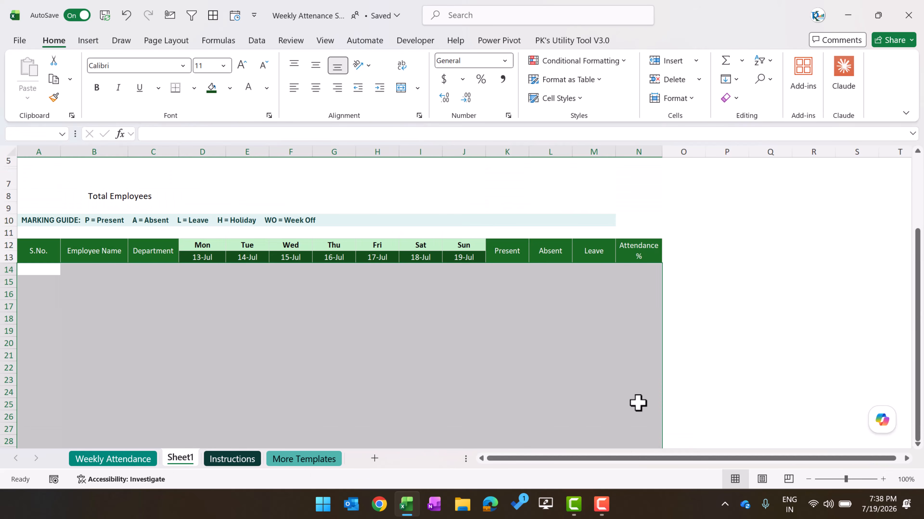
key("ctrl+1")
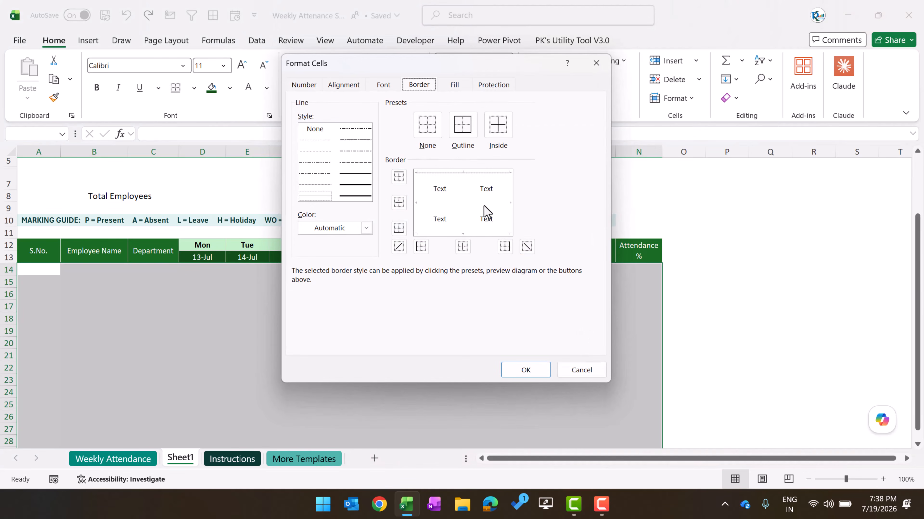
left_click(362, 230)
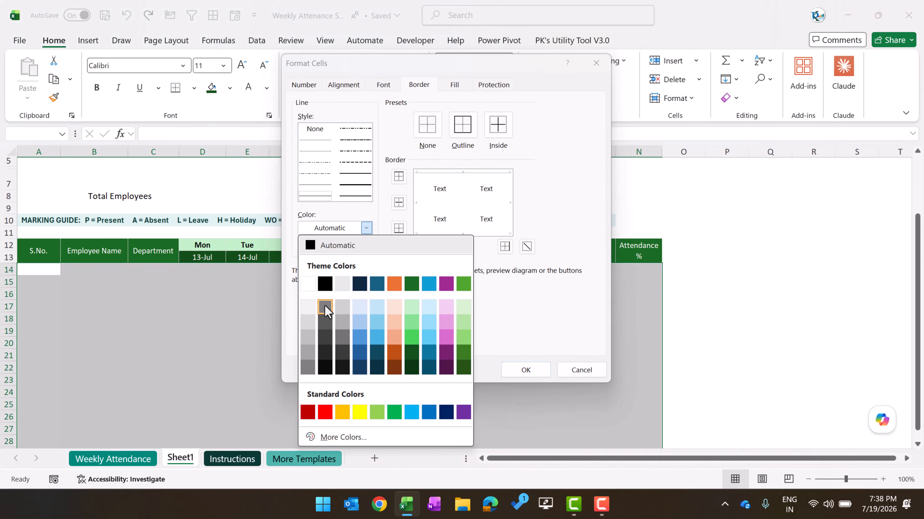
left_click(312, 330)
left_click(461, 126)
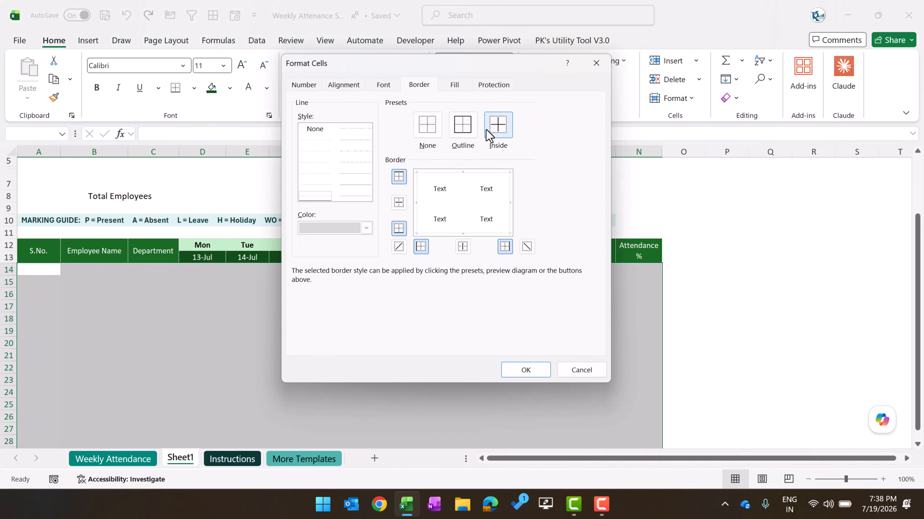
left_click(495, 128)
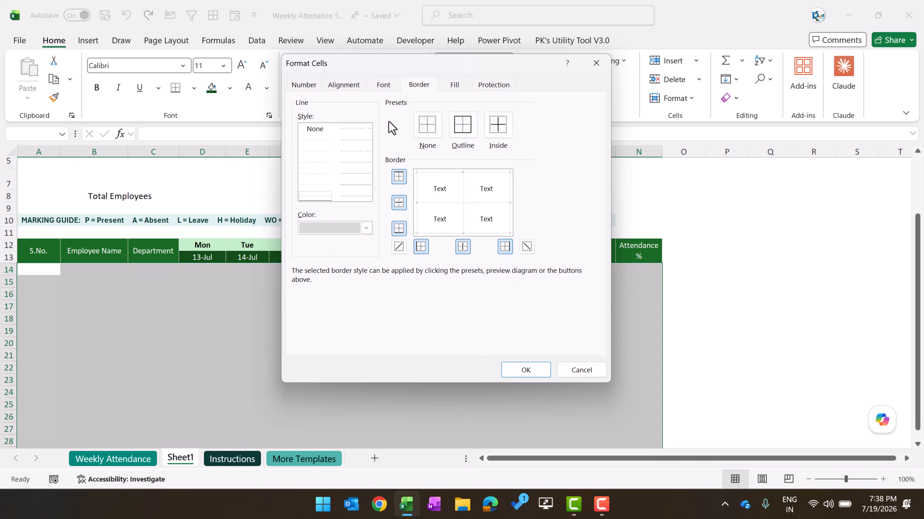
left_click(365, 228)
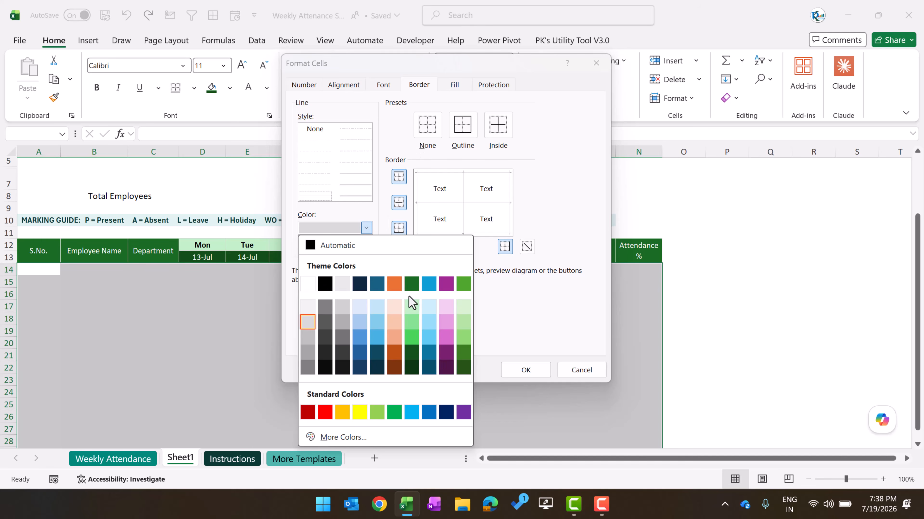
left_click(414, 310)
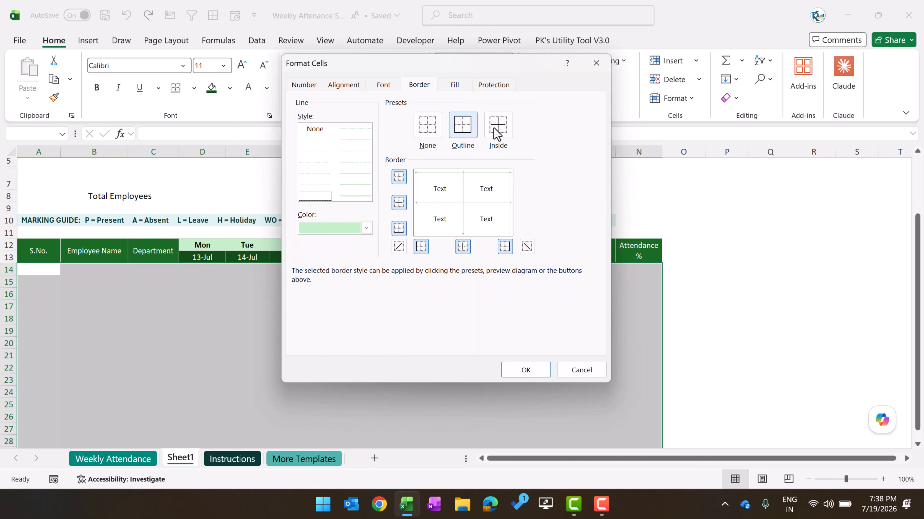
left_click(534, 368)
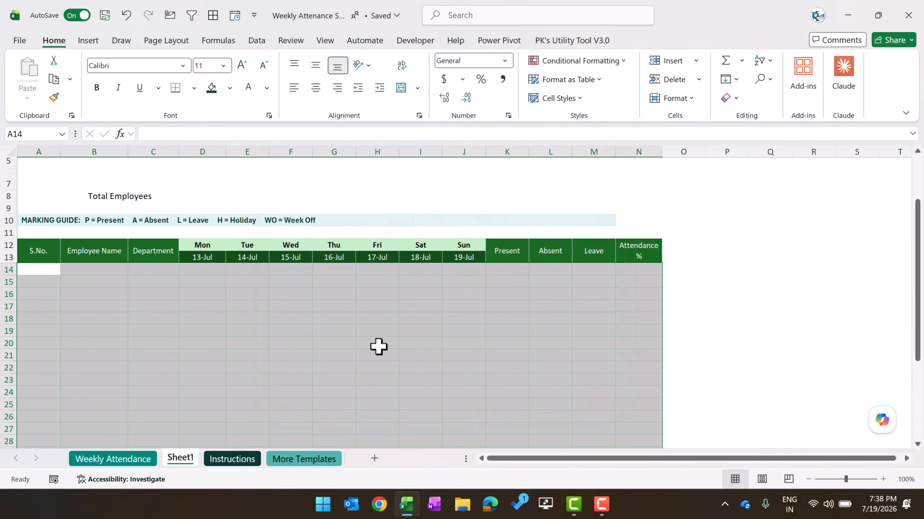
- Center the table body cells horizontally and vertically and set their font size to 9
left_click(316, 71)
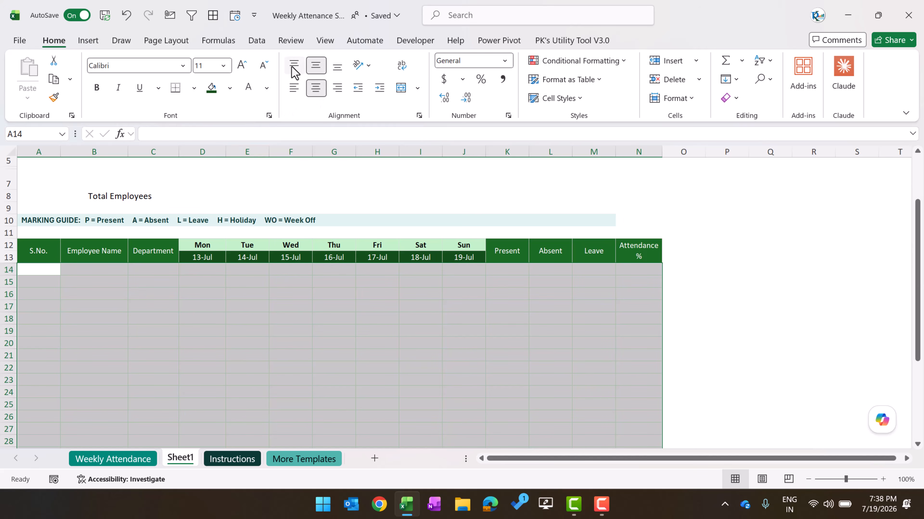
left_click(319, 296)
- Copy the serial numbers, employee names and departments in A14:C28 of the Weekly Attendance sheet
left_click(132, 462)
left_click(191, 360)
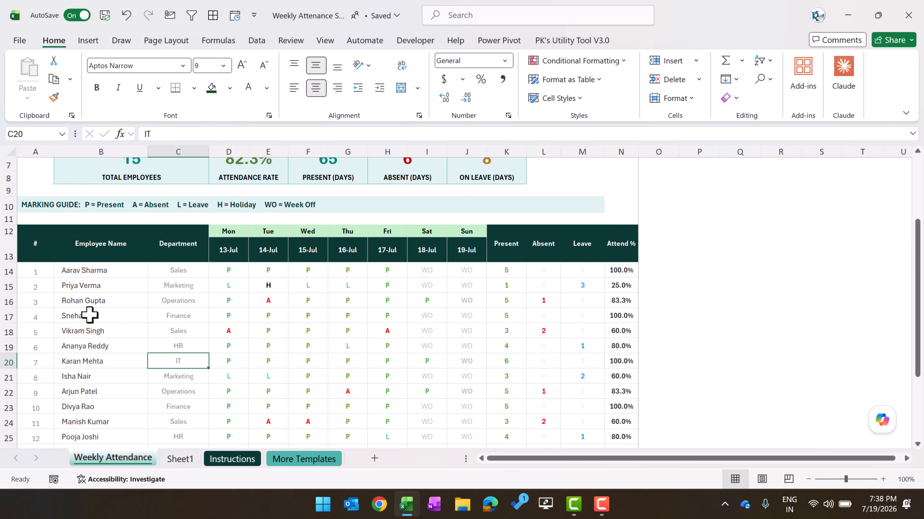
left_click(87, 274)
key("Left")
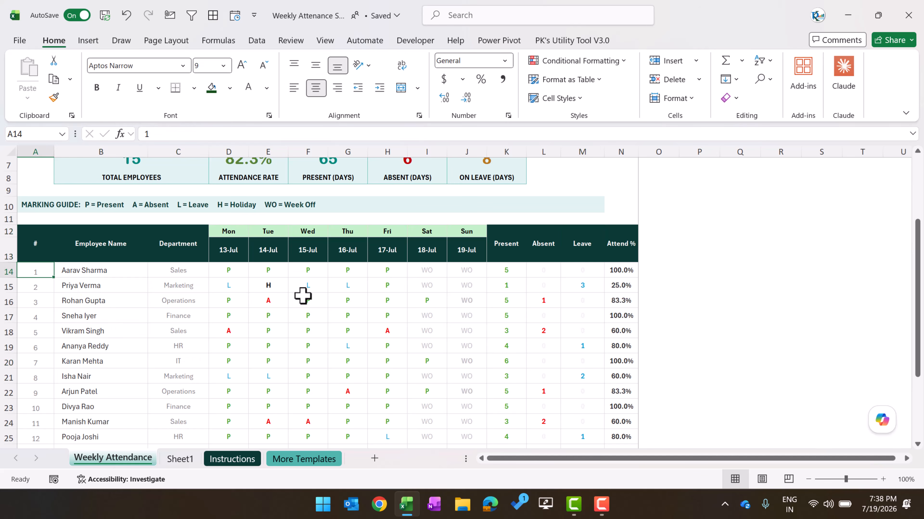
key("shift+Right")
key("shift+Right")
key("shift+Down")
key("shift+Down")
key("shift+Down")
key("shift+Down")
key("shift+Down")
key("shift+Down")
key("shift+Down")
key("shift+Down")
key("shift+Down")
key("shift+Down")
key("shift+Down")
key("shift+Down")
key("shift+Down")
key("shift+Down")
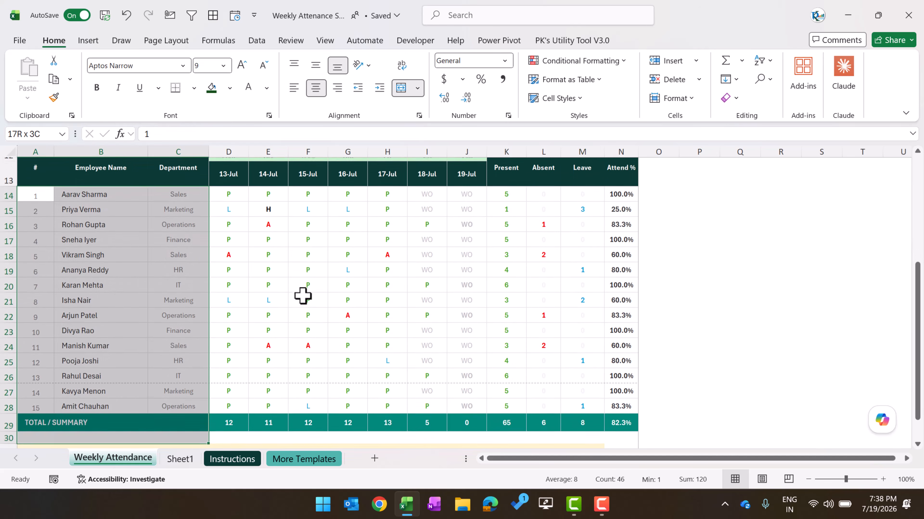
key("ctrl+c")
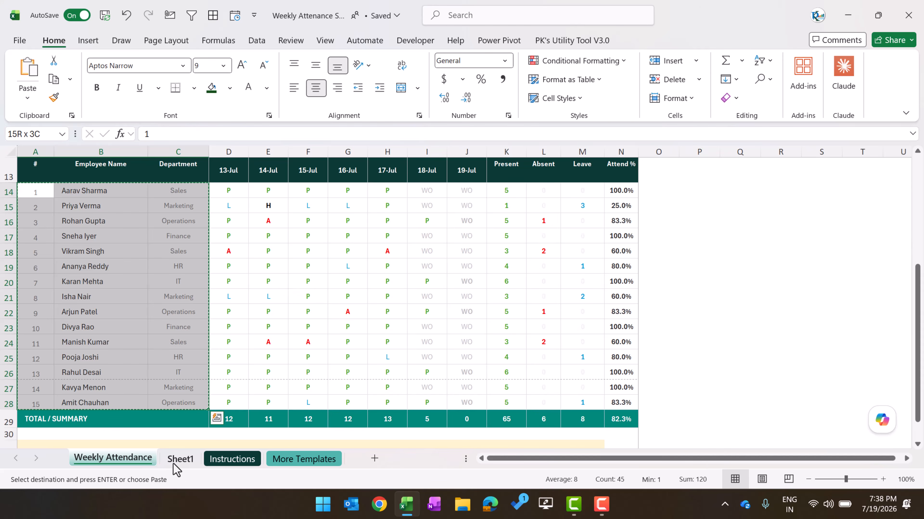
- Paste the copied employee list as values into Sheet1 starting at A14, keeping the table's own formatting
left_click(175, 464)
key("Home")
key("Up")
key("Up")
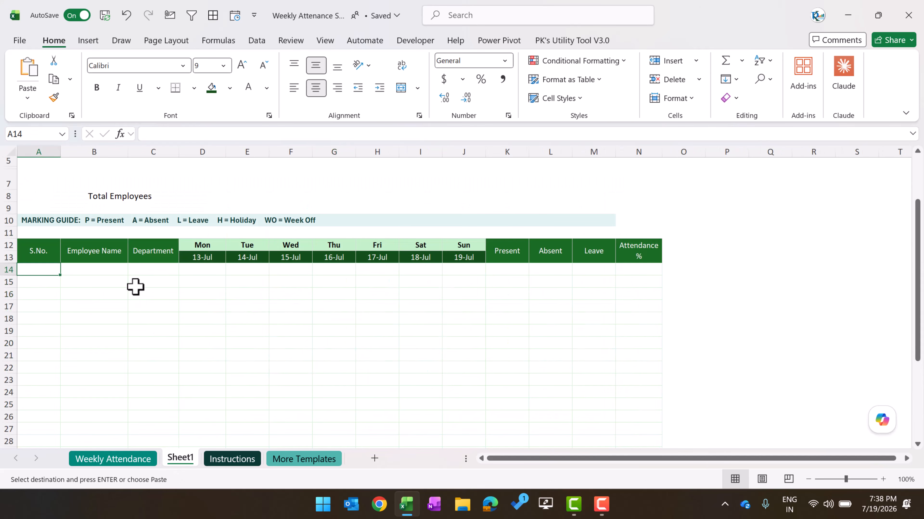
key("ctrl+v")
key("Right")
key("Right")
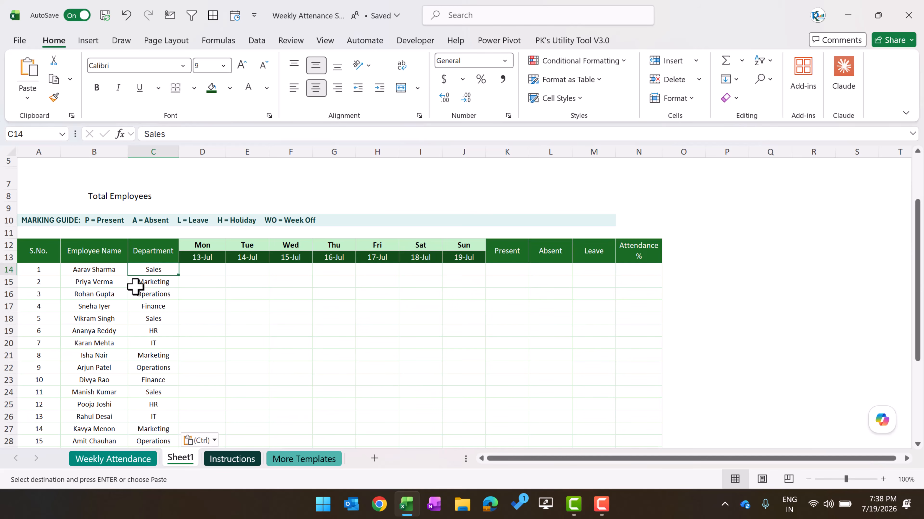
key("Left")
key("Left")
key("Down")
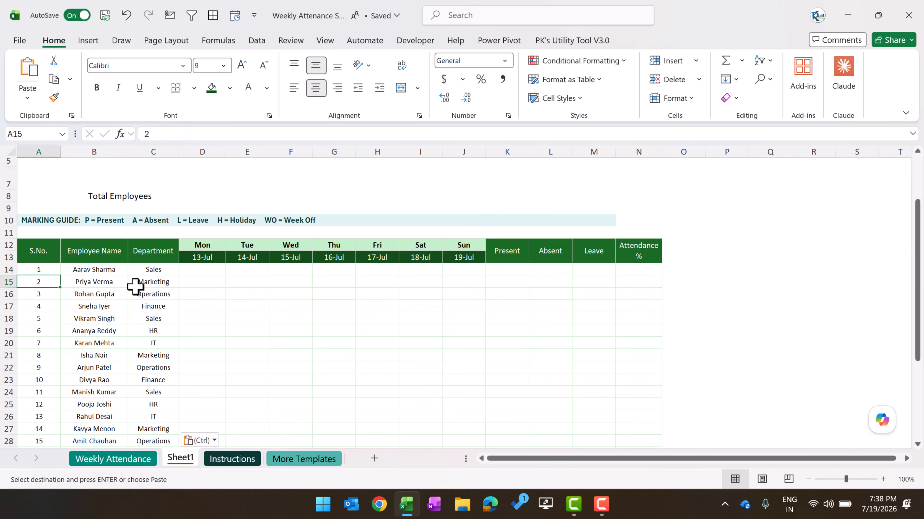
- Clear the serial numbers from A15 down and enter the formula =A14+1 in A15
key("ctrl+shift+Down")
key("Delete")
key("Up")
key("Down")
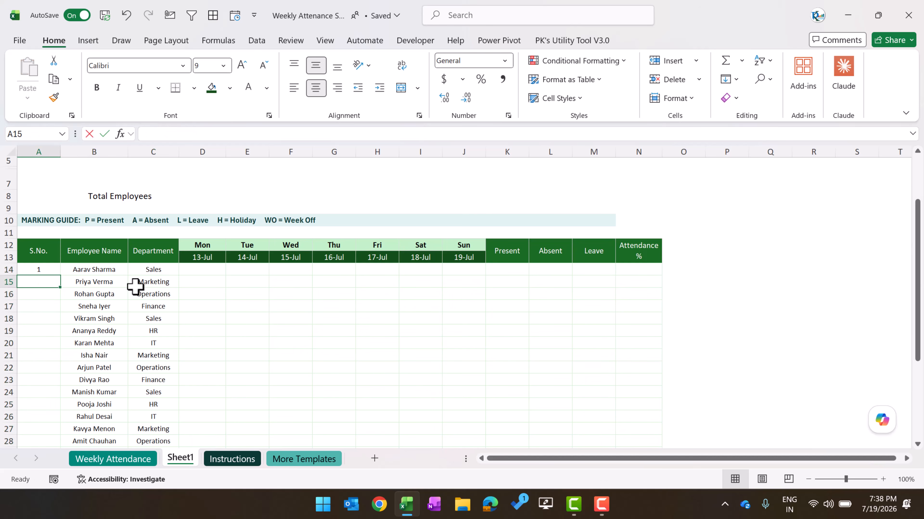
type("=")
key("Up")
key("Return")
key("Right")
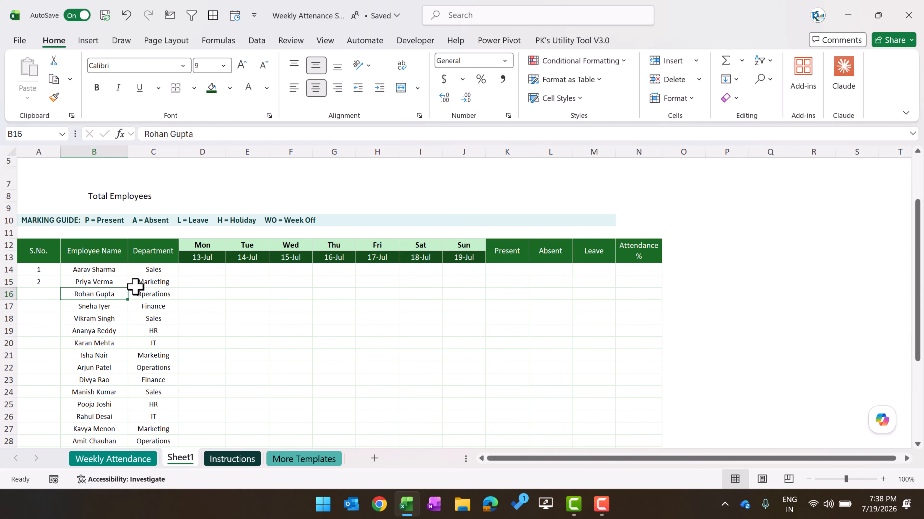
- Fill the serial number formula from A15 down to A28
key("ctrl+Down")
key("Left")
key("ctrl+shift+Up")
key("ctrl+d")
key("Up")
key("Up")
key("Up")
key("Up")
key("Up")
key("Up")
key("Up")
key("Up")
key("Up")
key("Up")
key("Up")
key("Up")
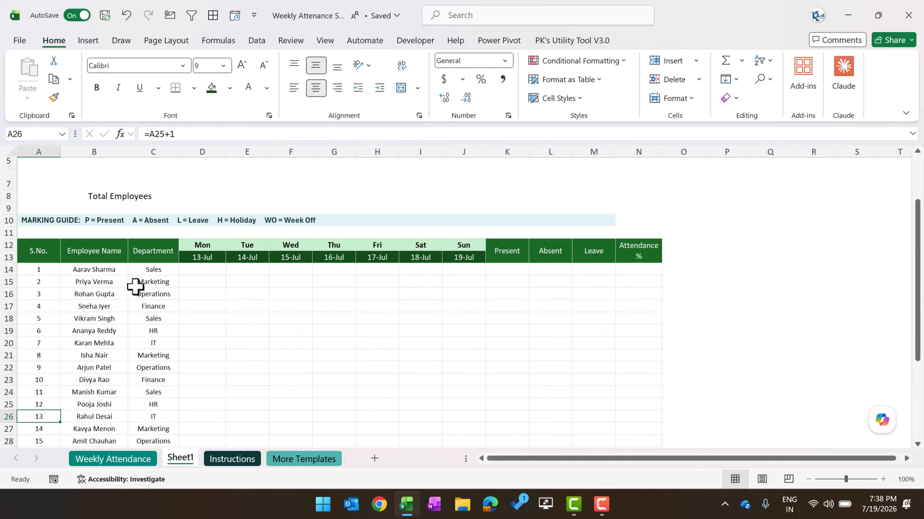
key("Up")
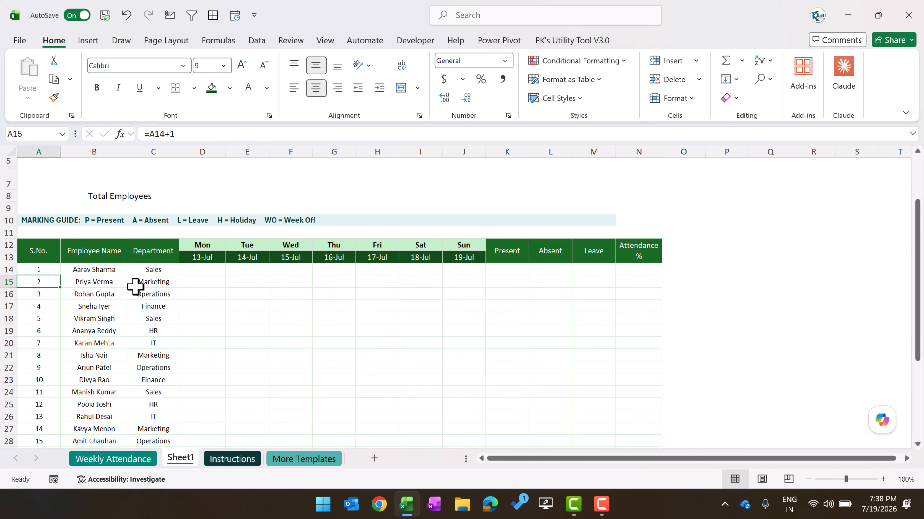
- Add a list data validation with the source P,A,L,H,WO to the daily attendance cells from D14 across to column J
key("ctrl+Down")
key("Up")
key("Right")
scroll(202, 185, "down", 2)
left_click(203, 184)
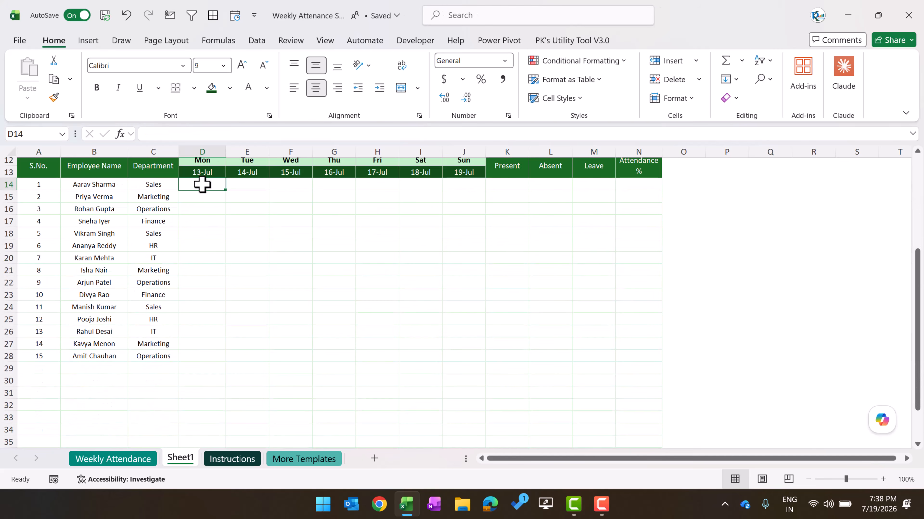
mouse_move(202, 184)
left_mouse_down()
mouse_move(435, 342)
mouse_move(460, 414)
mouse_move(464, 369)
left_mouse_up()
scroll(460, 415, "down", 3)
scroll(464, 369, "up", 4)
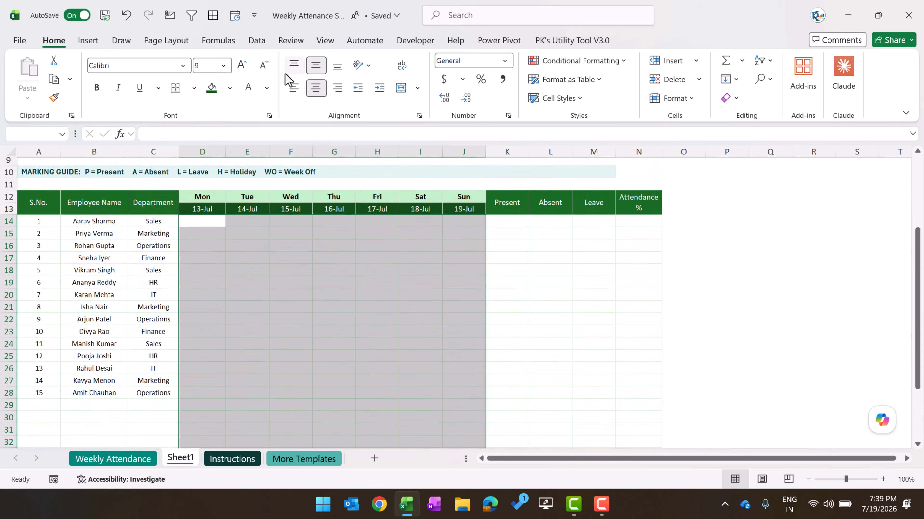
left_click(256, 41)
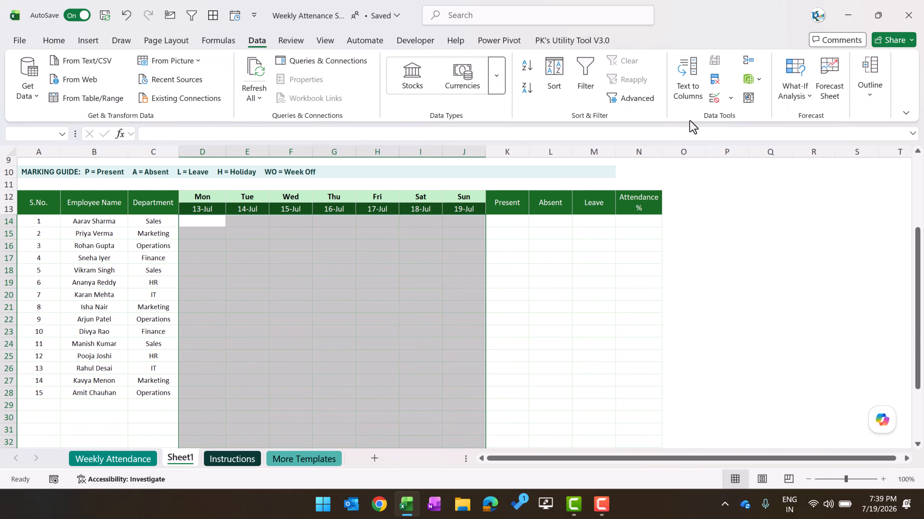
left_click(730, 98)
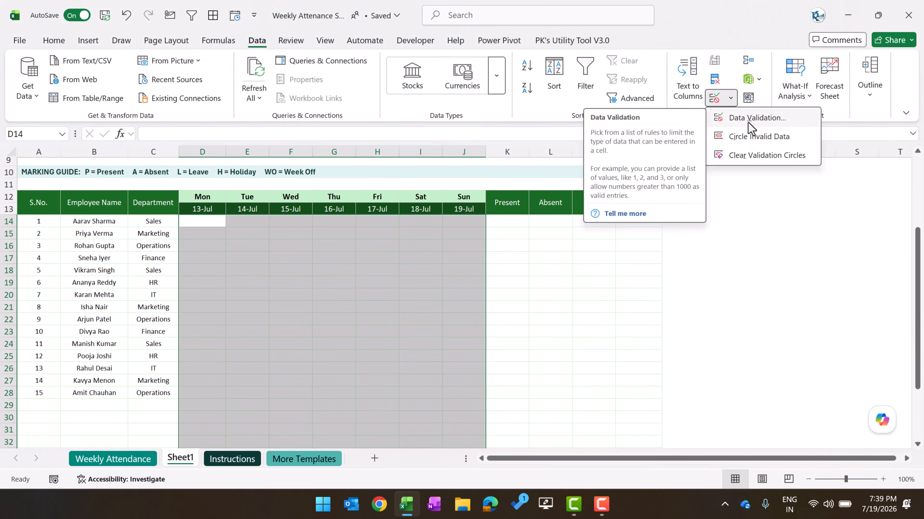
left_click(402, 286)
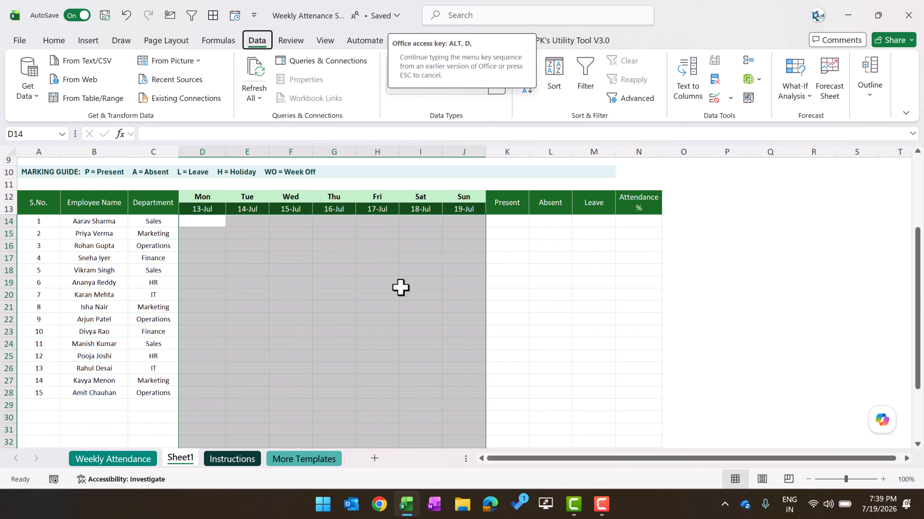
left_click(405, 190)
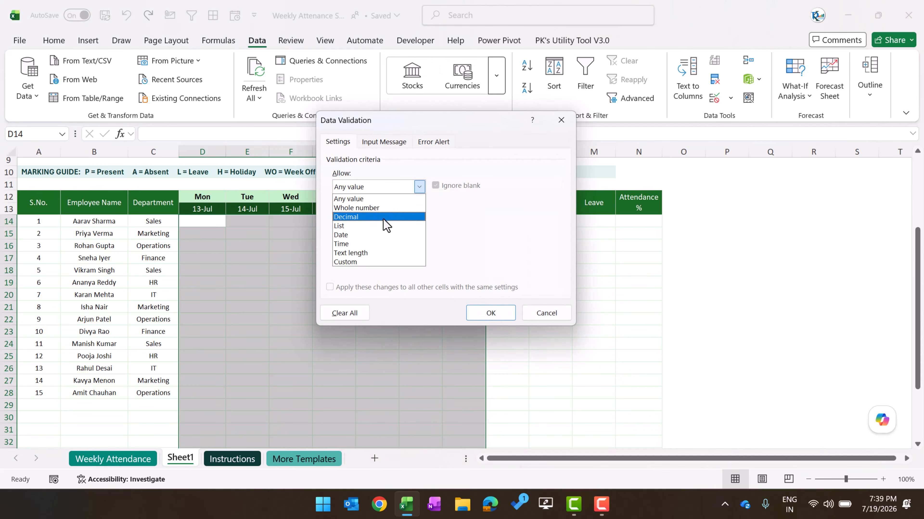
left_click(380, 223)
left_click_drag(422, 125, 415, 207)
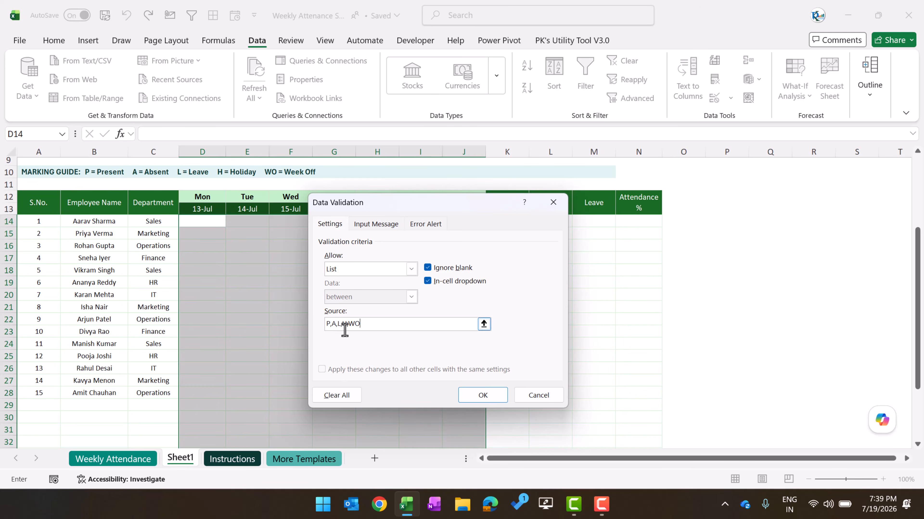
left_click(479, 391)
- Choose P in D14, A in D15 and L in D16 from the validation lists
left_click(215, 223)
left_click(232, 223)
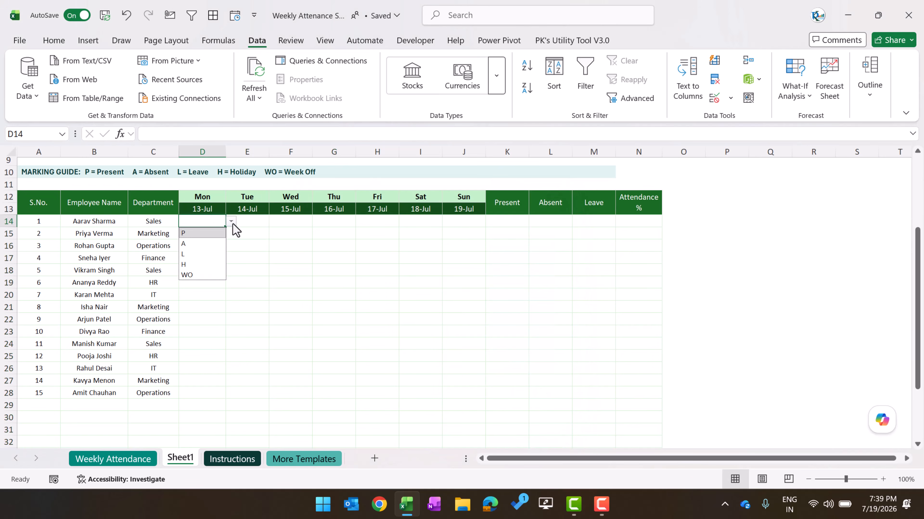
left_click(204, 233)
left_click(219, 234)
left_click(230, 234)
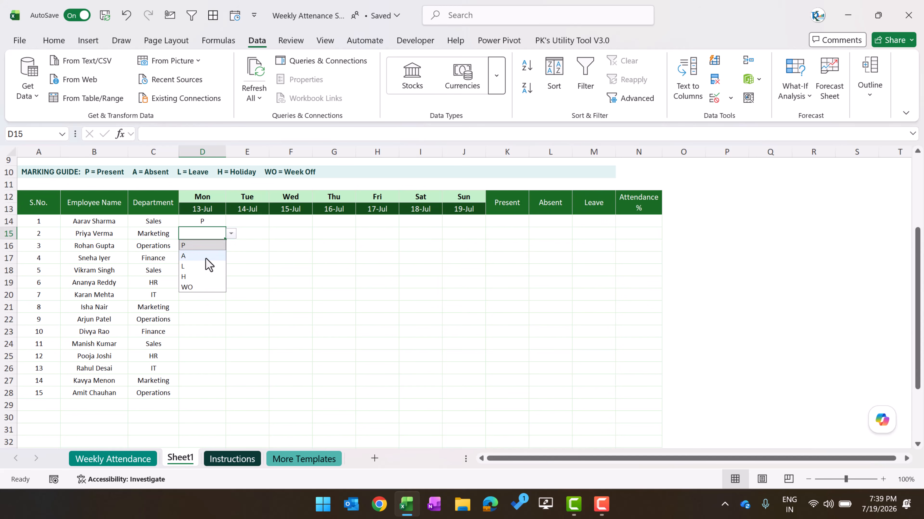
left_click(203, 256)
left_click(211, 244)
left_click(231, 246)
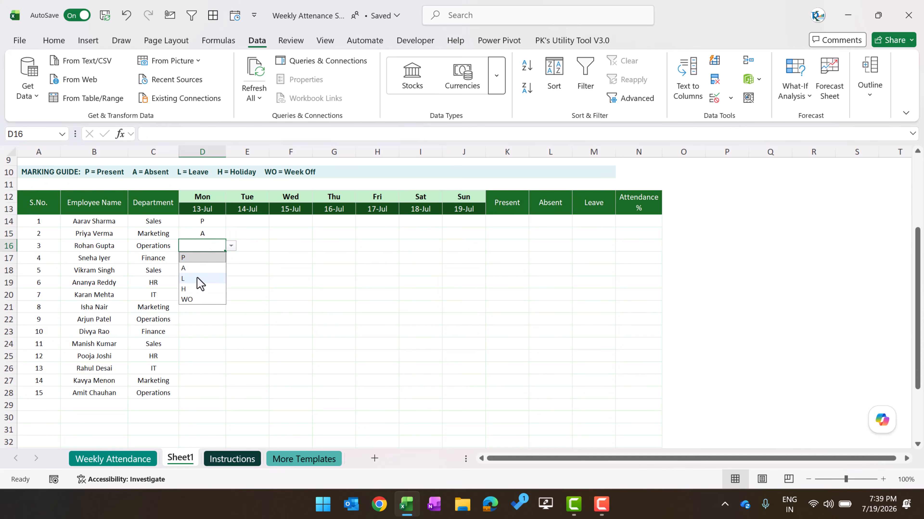
left_click(198, 279)
left_click(283, 284)
- Open the conditional formatting rules manager for the attendance cells D14:J38
left_click_drag(200, 221, 422, 394)
scroll(422, 394, "down", 4)
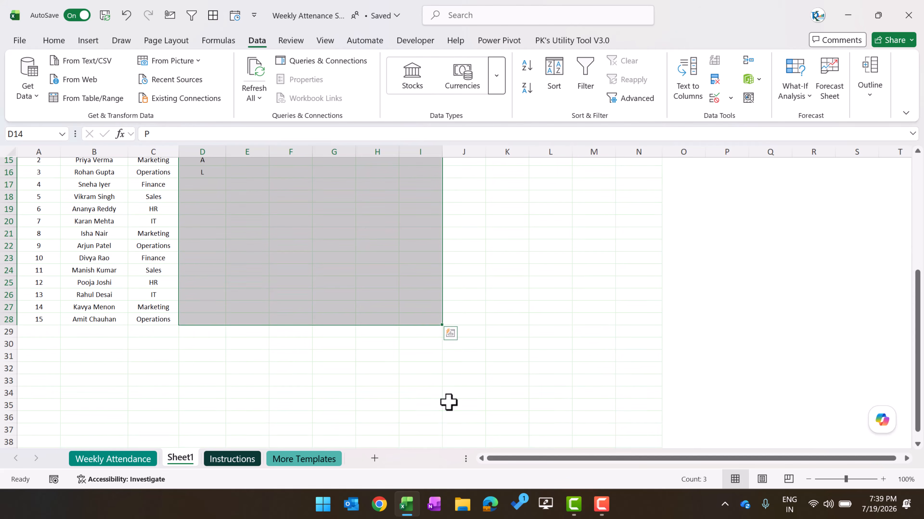
left_click(471, 367, "shift")
scroll(471, 367, "up", 5)
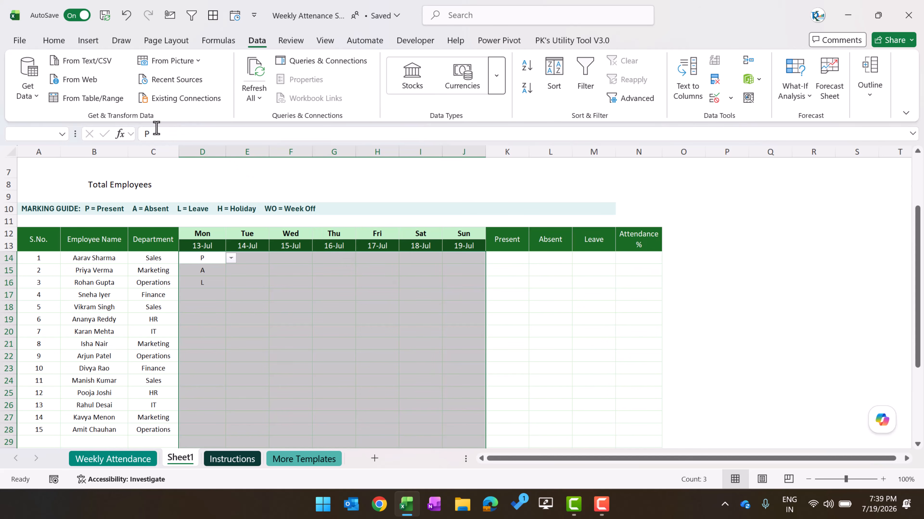
left_click(54, 40)
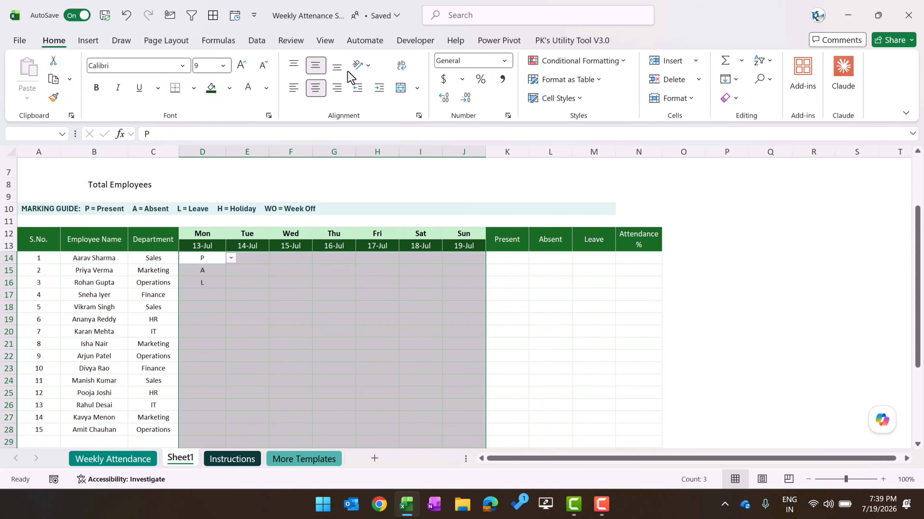
left_click(618, 61)
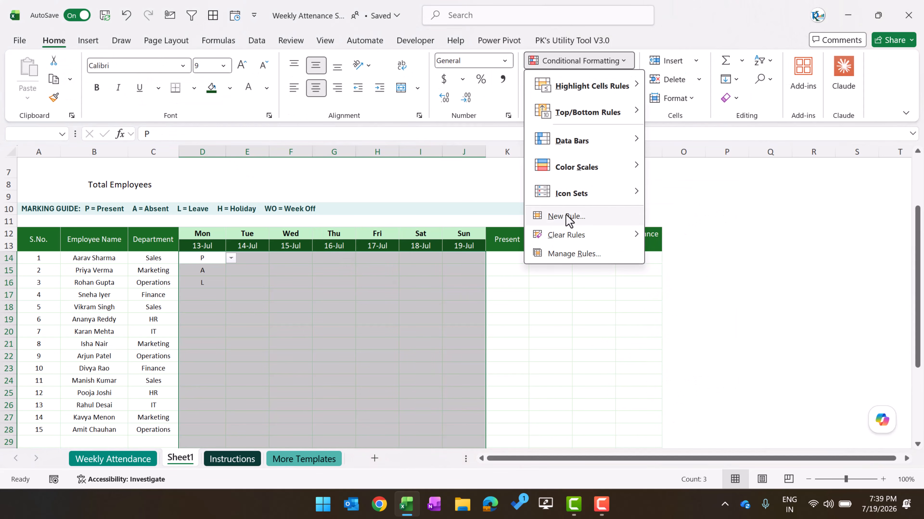
left_click(569, 255)
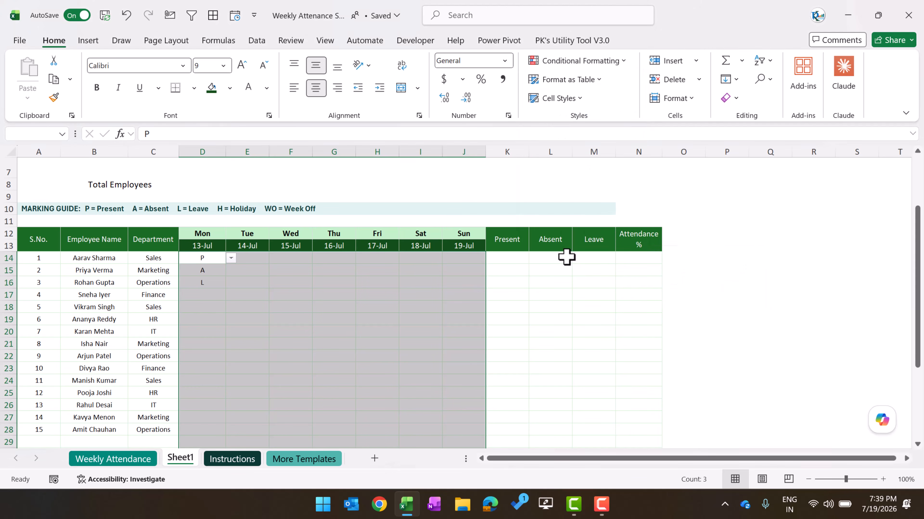
left_click(687, 237)
key("alt+o")
key("d")
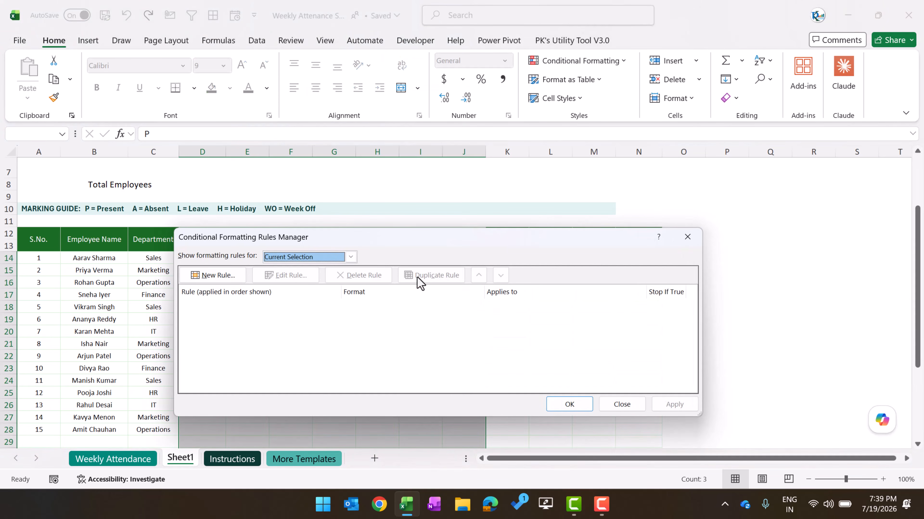
- Create a conditional formatting rule that gives cells with a value equal to P a green font
left_click(217, 276)
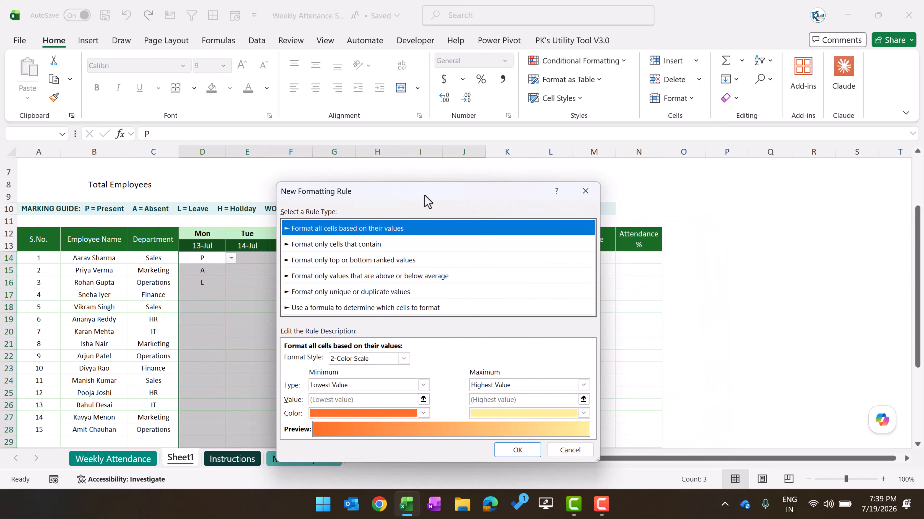
left_click_drag(427, 202, 590, 116)
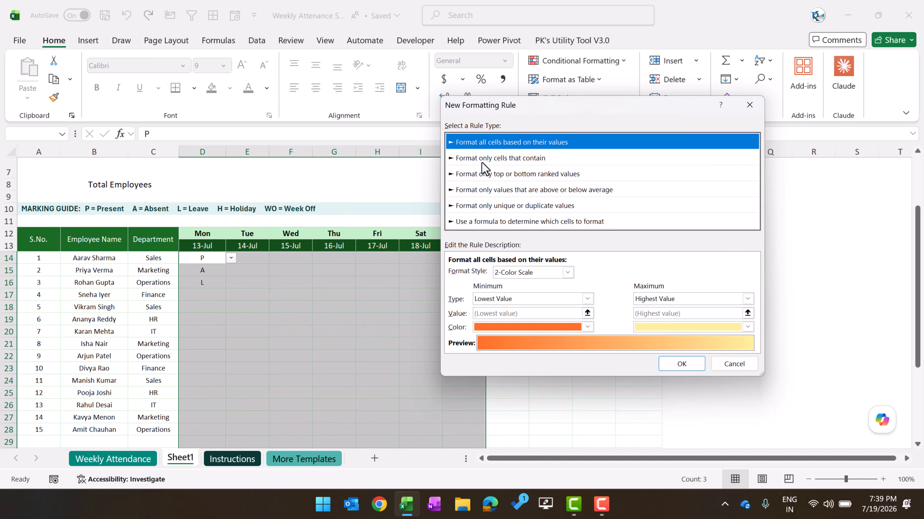
left_click(504, 160)
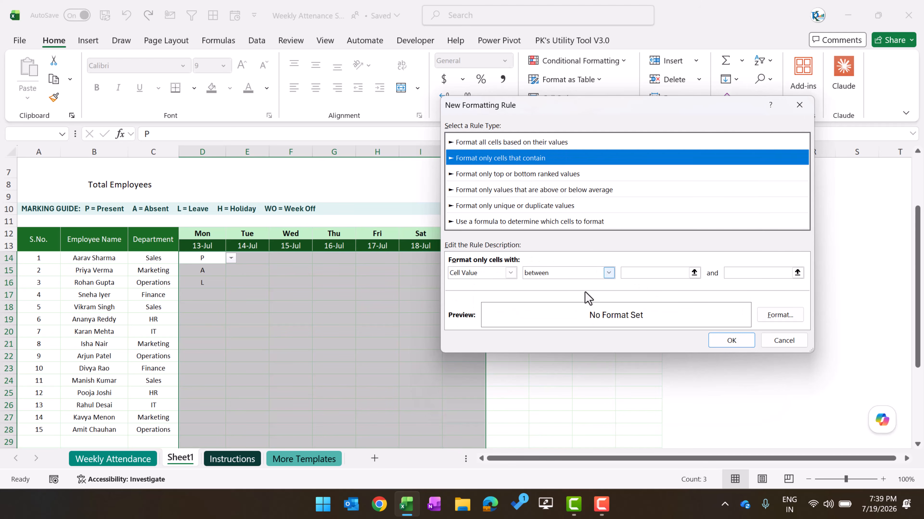
left_click(559, 275)
left_click(548, 304)
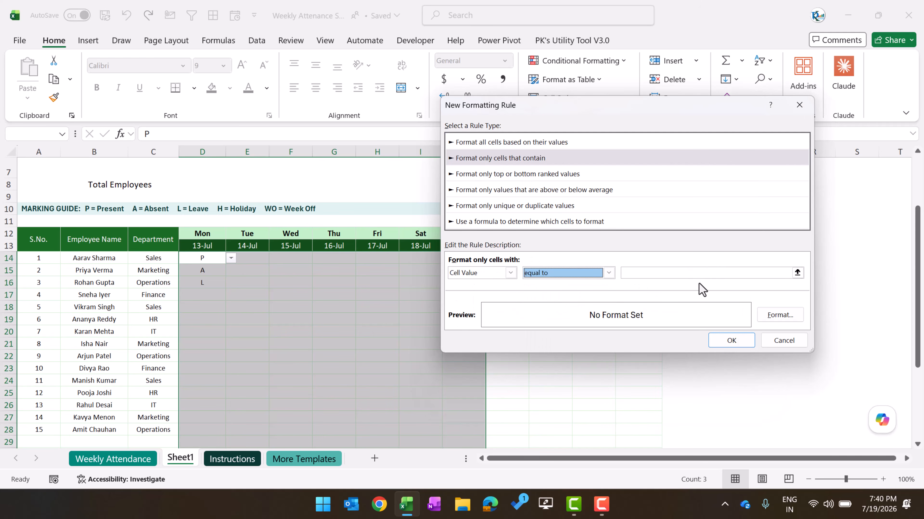
left_click(675, 273)
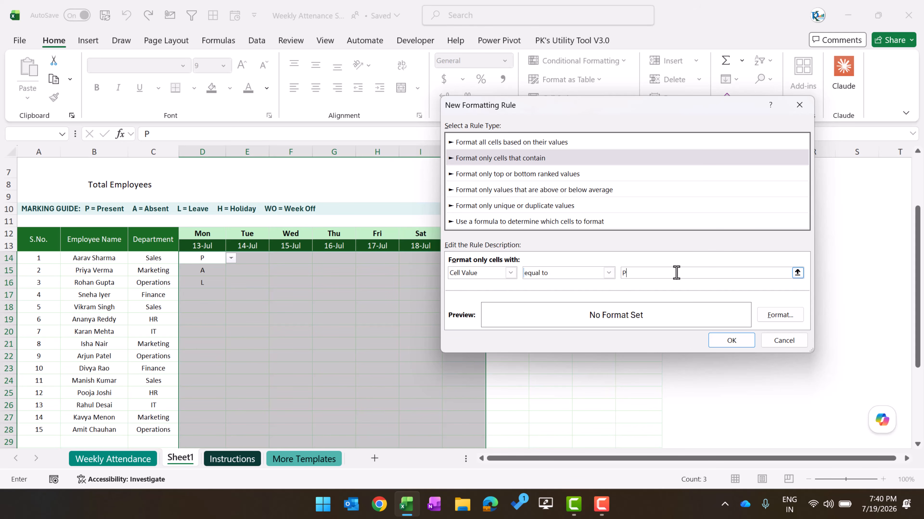
left_click(780, 315)
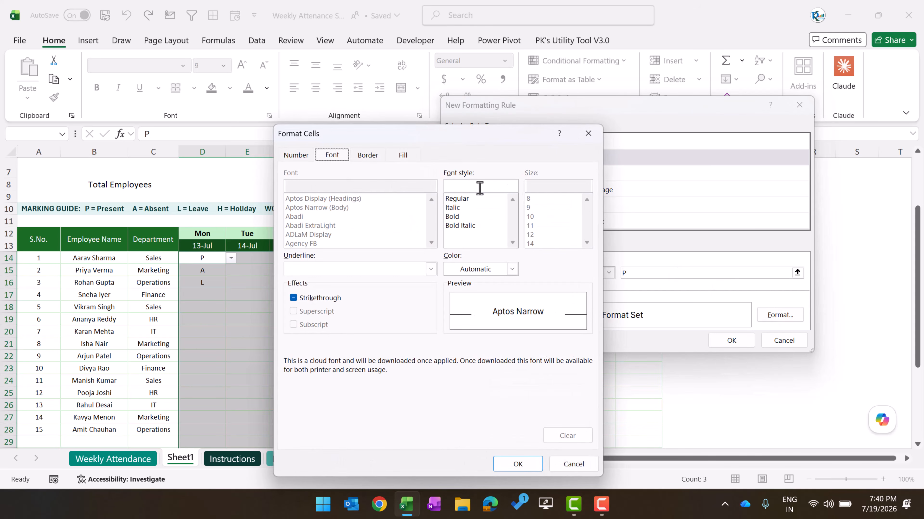
left_click(512, 269)
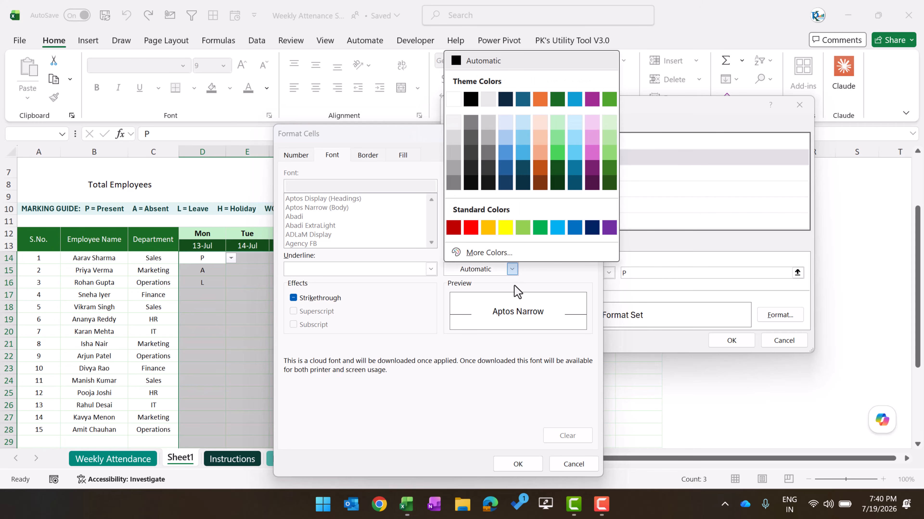
left_click(609, 99)
left_click(517, 465)
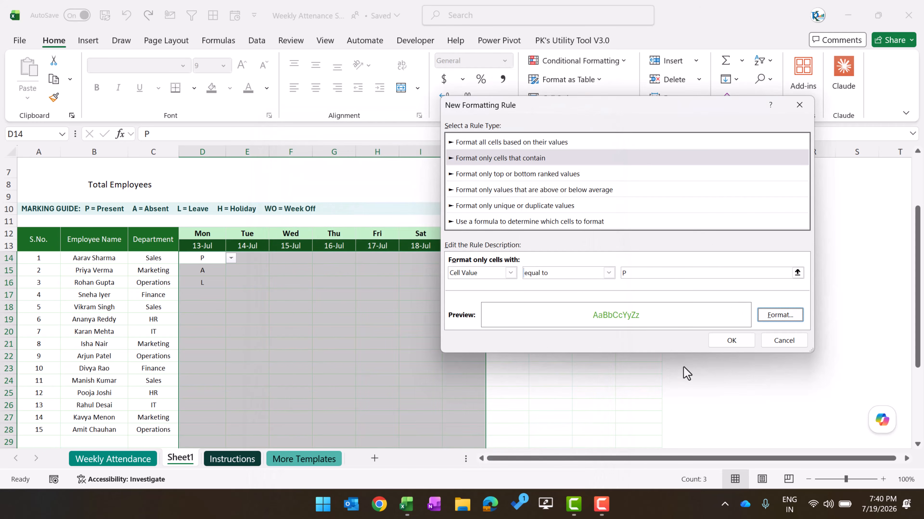
left_click(722, 345)
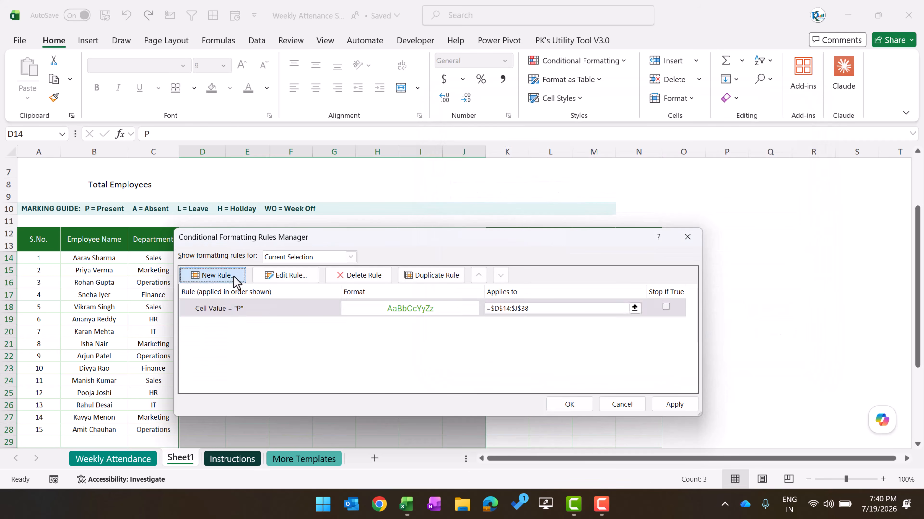
- Create a conditional formatting rule that gives cells with a value equal to A a red font
left_click(215, 275)
left_click(338, 246)
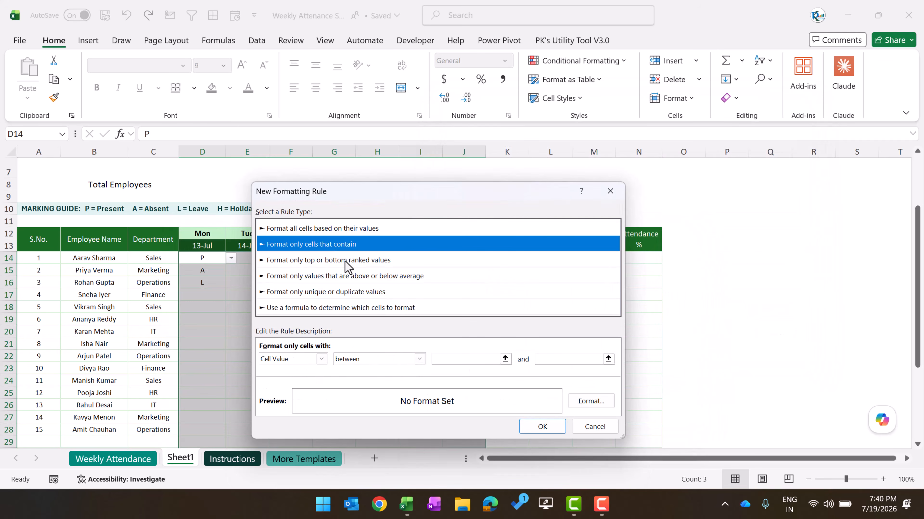
left_click(407, 360)
left_click(375, 388)
left_click(502, 359)
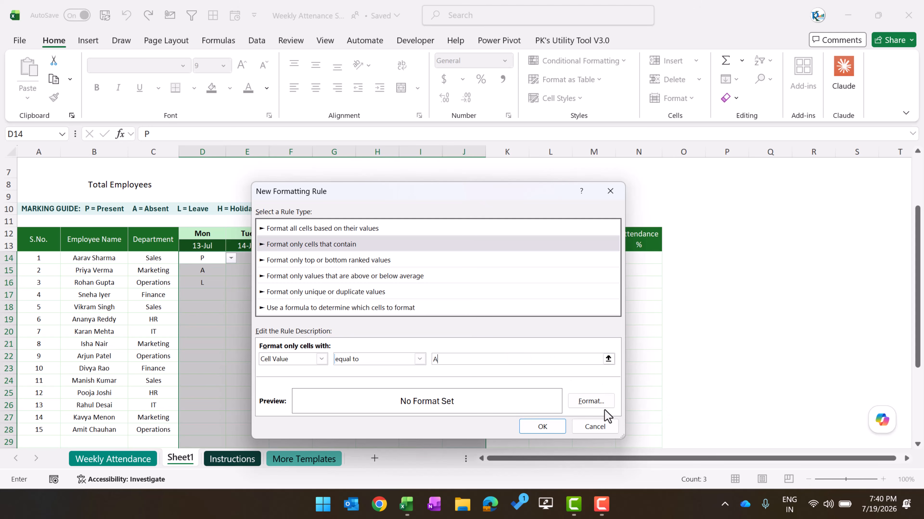
type("A")
left_click(591, 401)
left_click(512, 269)
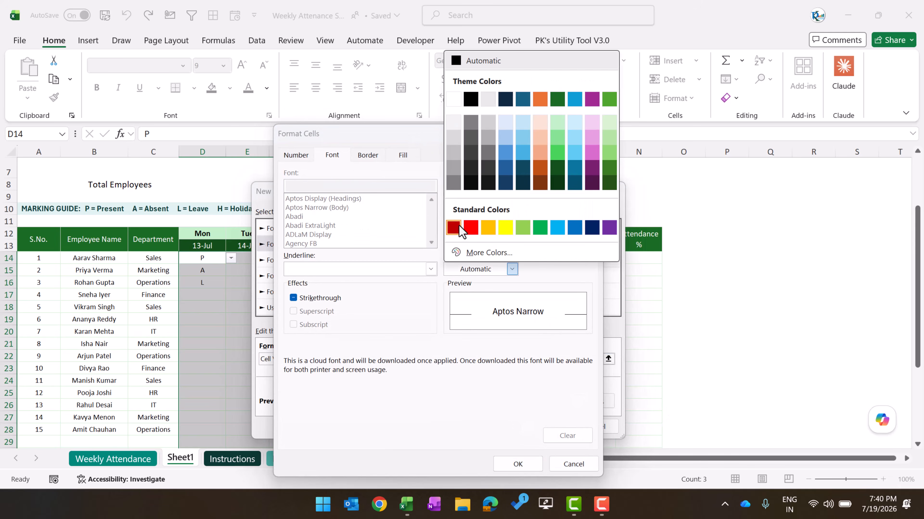
left_click(470, 227)
left_click(518, 464)
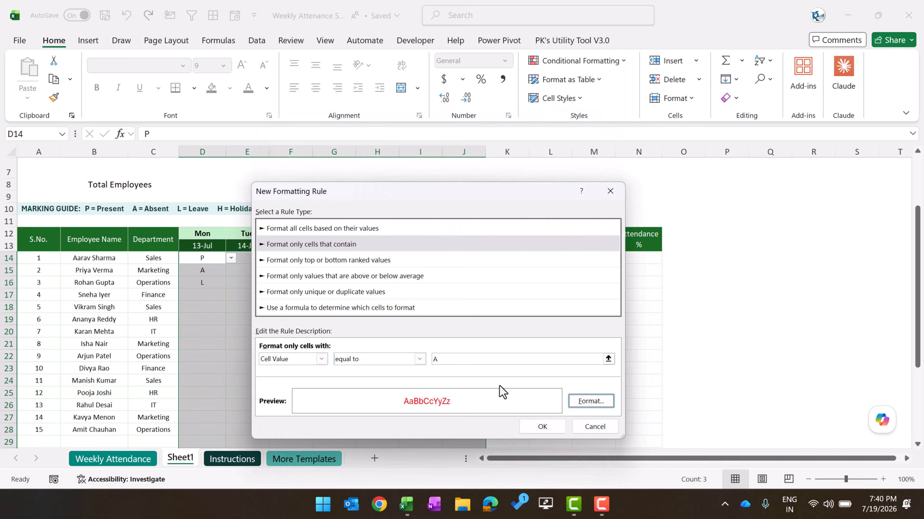
left_click(542, 427)
- Create a conditional formatting rule that gives cells with a value equal to L a blue font, and apply the rules
left_click(214, 275)
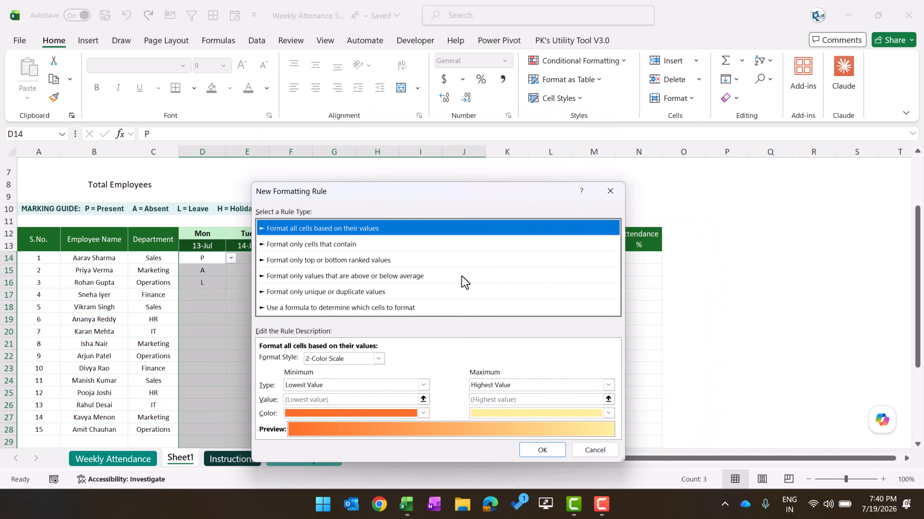
left_click(350, 245)
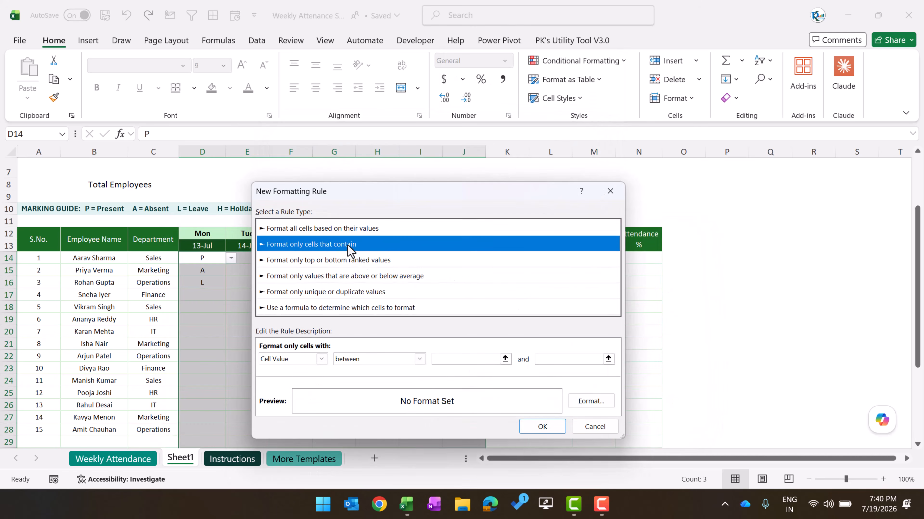
left_click(404, 361)
left_click(378, 388)
left_click(497, 360)
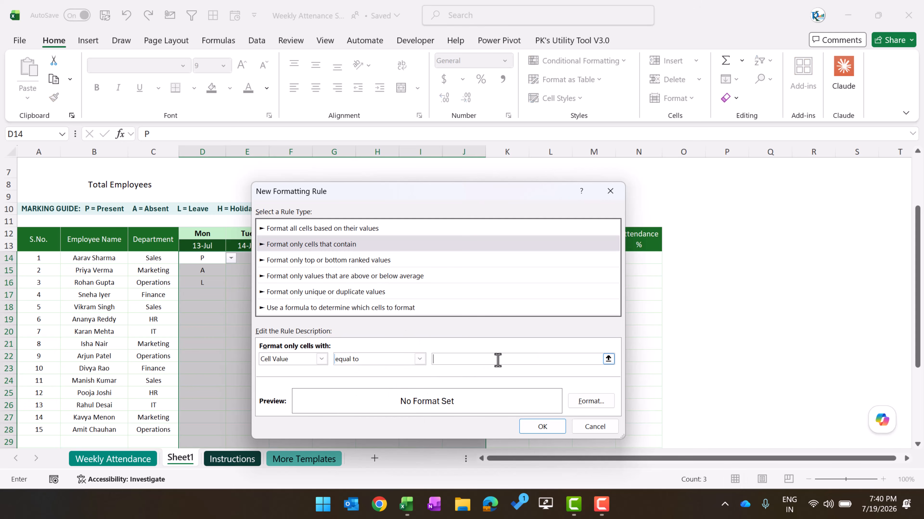
left_click(585, 404)
left_click(479, 268)
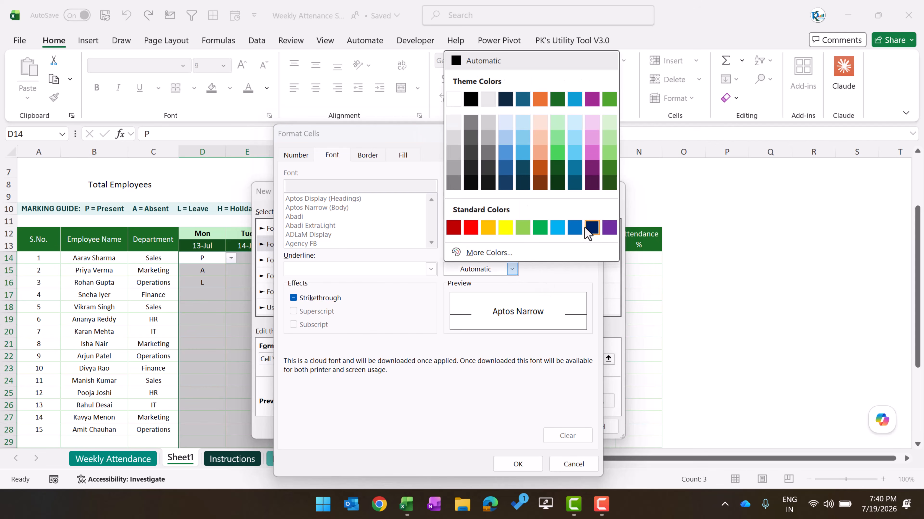
left_click(575, 100)
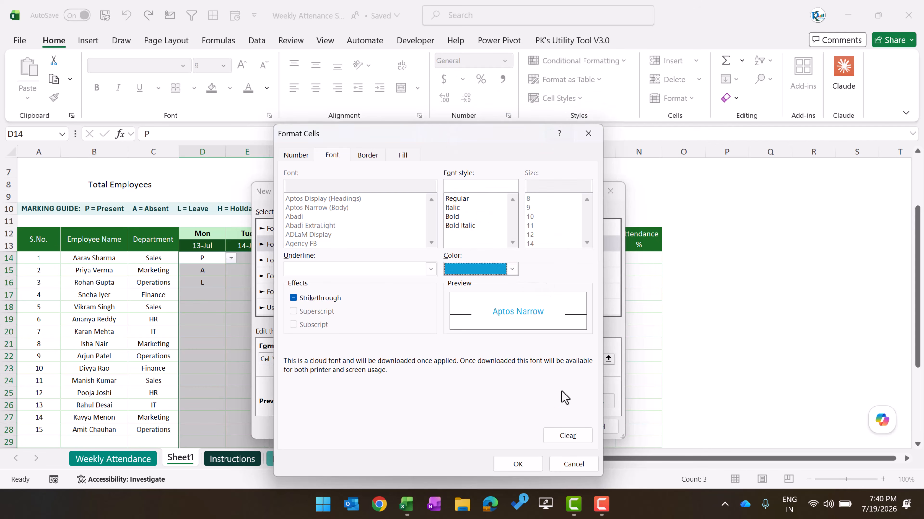
left_click(523, 465)
left_click(542, 427)
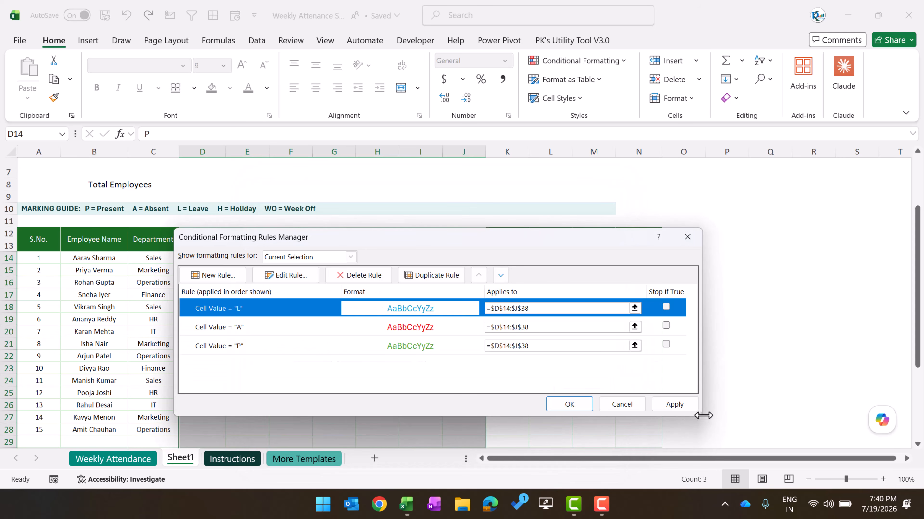
left_click(675, 404)
left_click(569, 405)
left_click(351, 320)
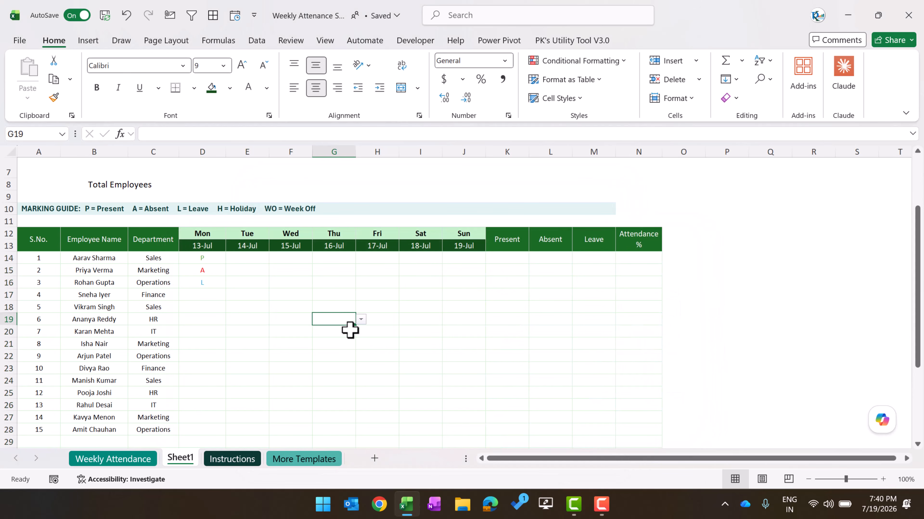
- Choose L in E15, P in E16 and L in E18 from the validation lists
left_click(261, 273)
left_click(276, 270)
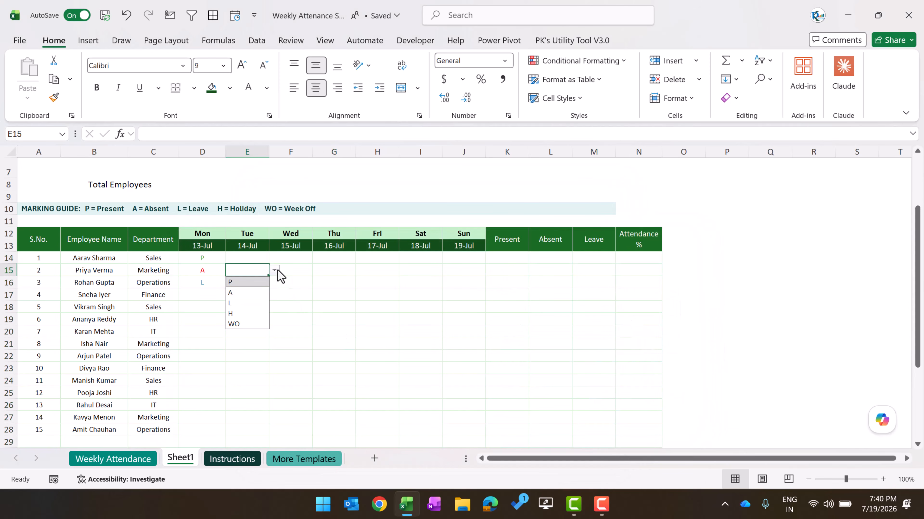
left_click(250, 303)
left_click(250, 283)
left_click(274, 283)
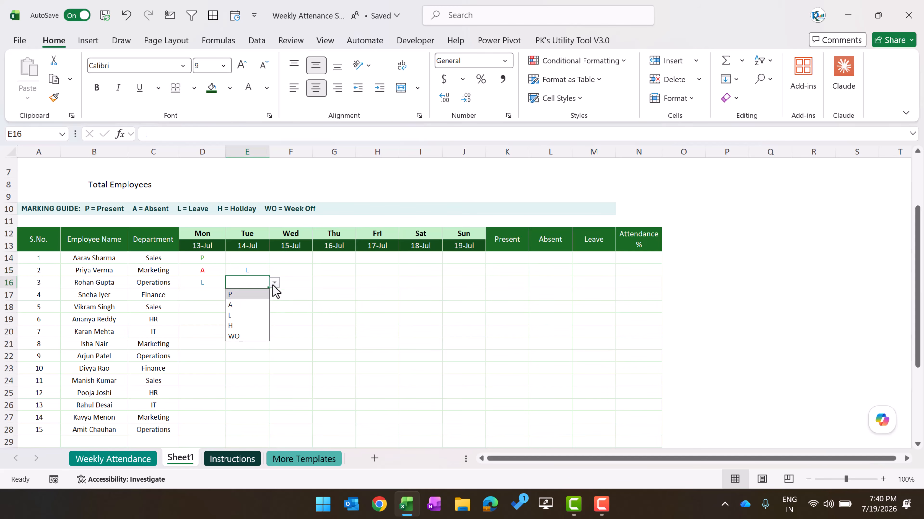
left_click(248, 294)
left_click(253, 308)
left_click(274, 308)
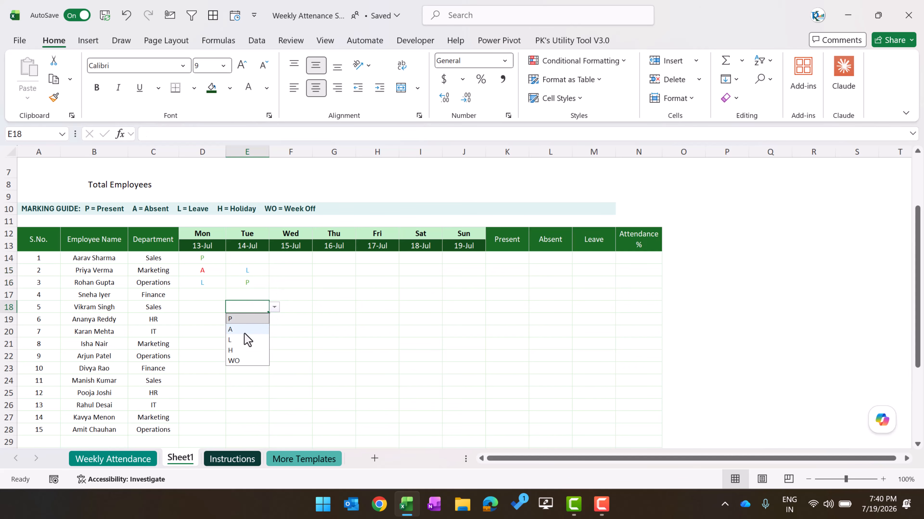
left_click(247, 340)
- Select the attendance cells D14:J38 and open their conditional formatting rules manager
left_click(211, 260)
scroll(430, 357, "down", 2)
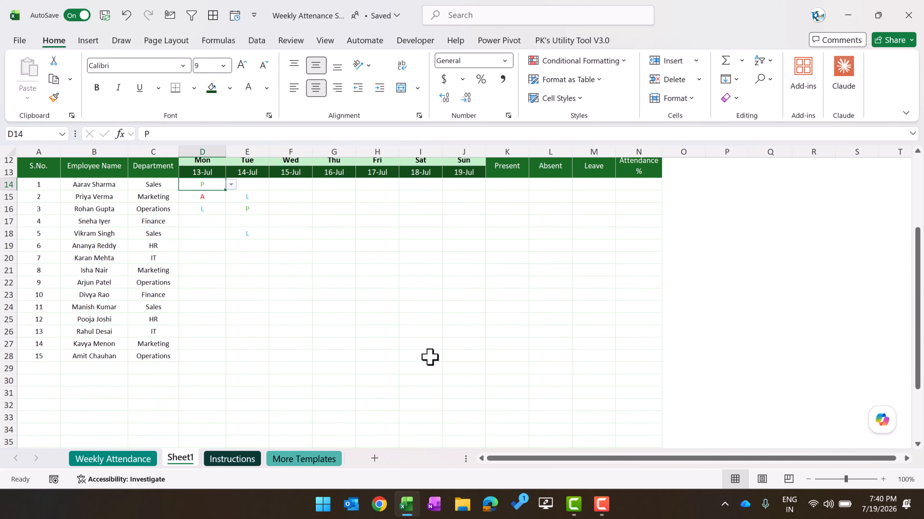
scroll(436, 362, "down", 3)
left_click(460, 367, "shift")
scroll(459, 366, "up", 5)
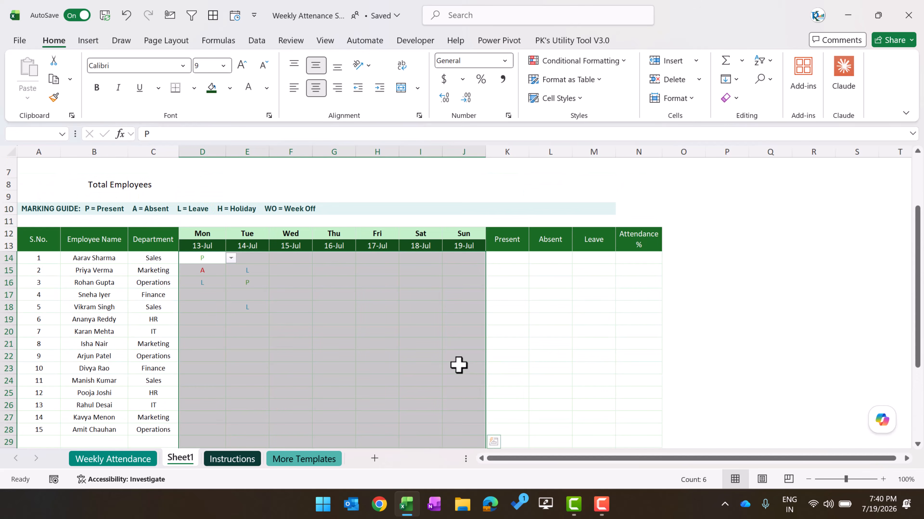
key("alt+h")
key("l")
key("r")
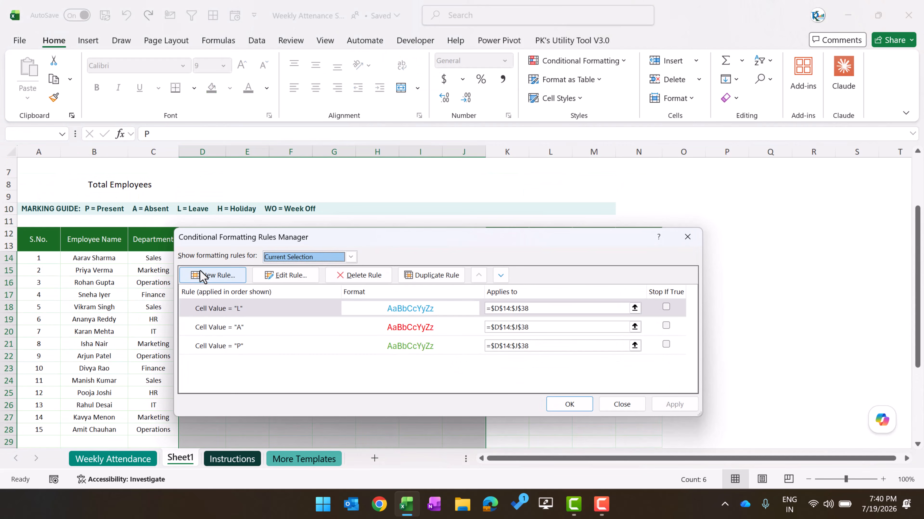
- Create and apply a conditional formatting rule that gives cells with a value equal to WO a light grey font
left_click(203, 276)
left_click(336, 251)
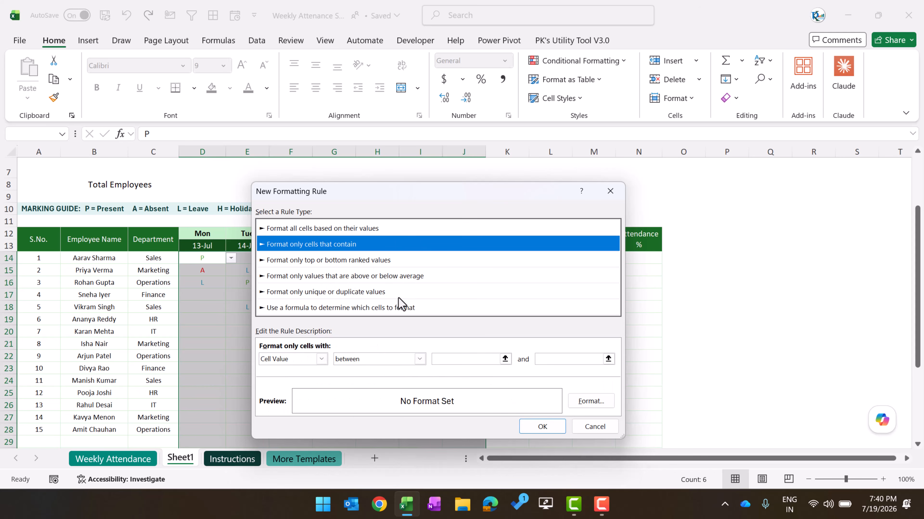
left_click(419, 359)
left_click(365, 388)
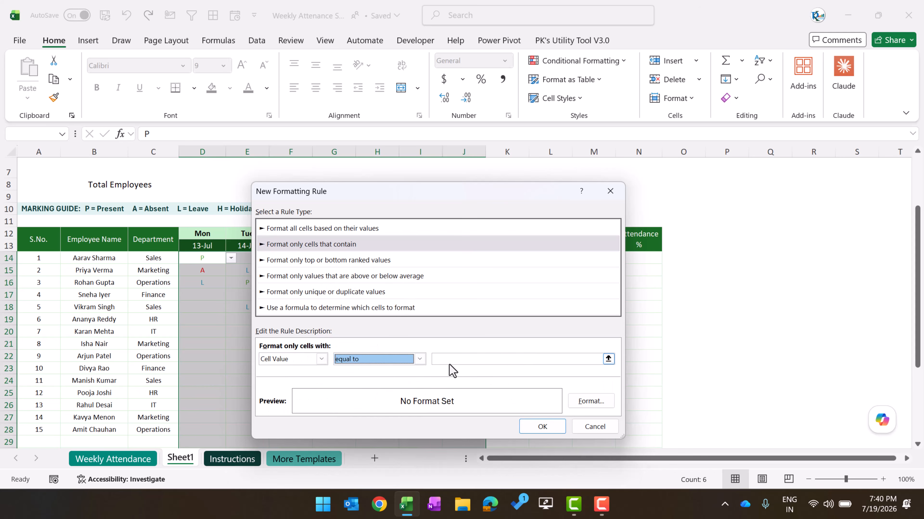
left_click(457, 360)
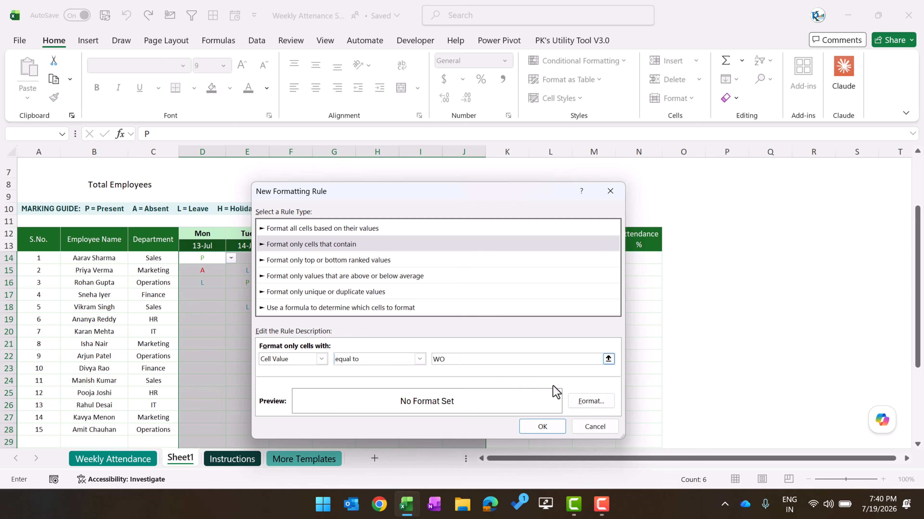
left_click(588, 400)
left_click(512, 269)
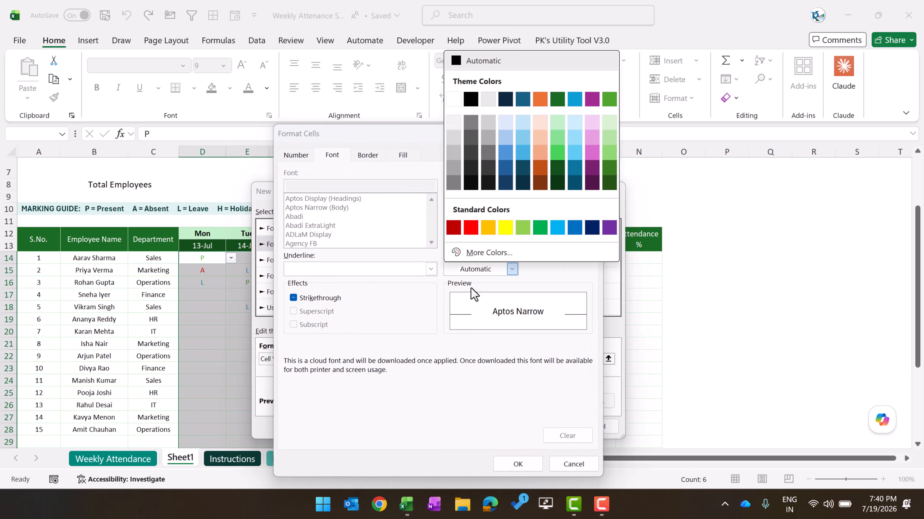
left_click(453, 141)
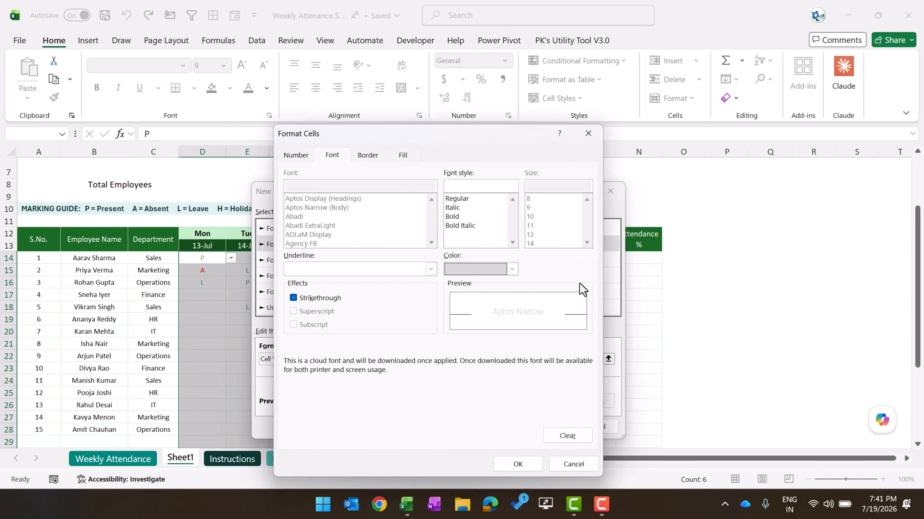
left_click(518, 465)
left_click(541, 428)
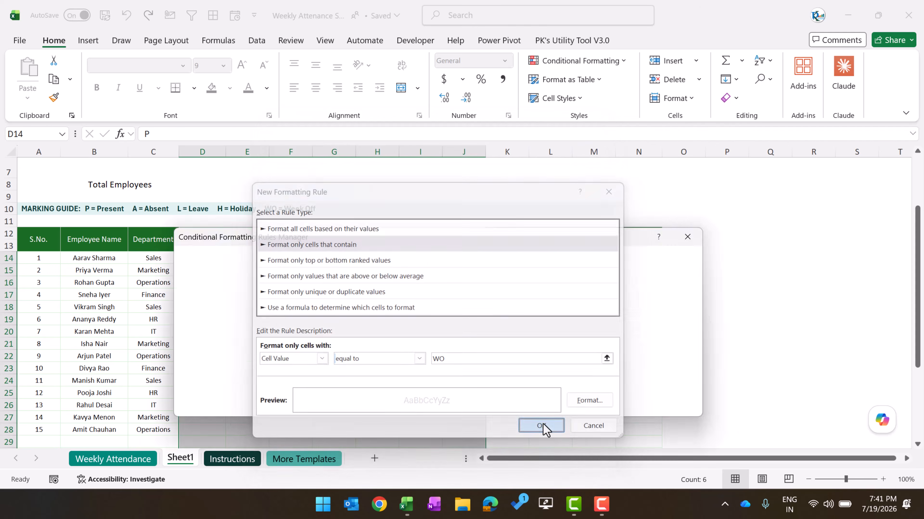
left_click(664, 413)
left_click(569, 404)
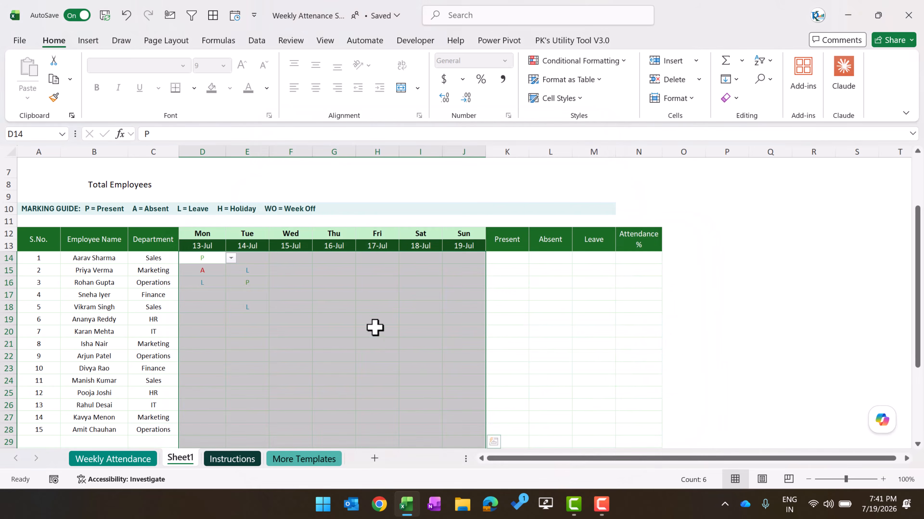
- Choose WO in G16, A in H15 and L in H16 from the validation lists
left_click(353, 282)
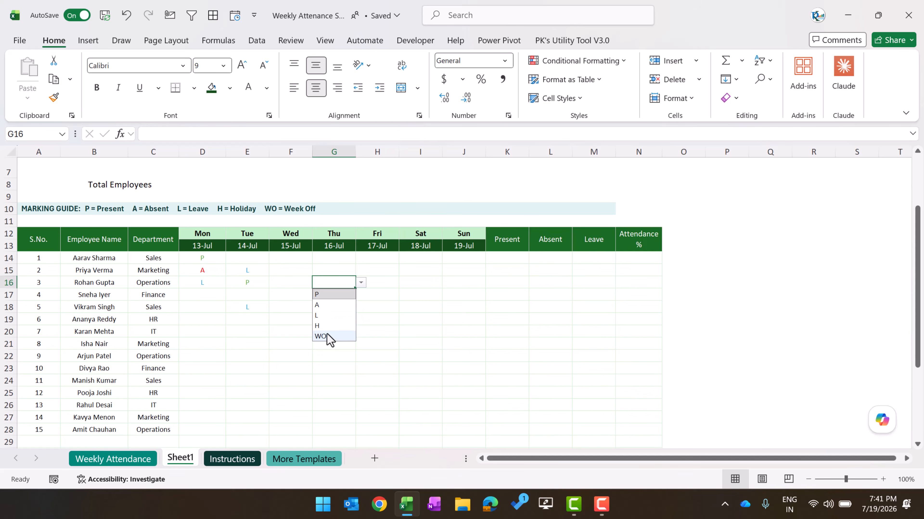
left_click(326, 333)
left_click(412, 314)
left_click(388, 272)
left_click(404, 271)
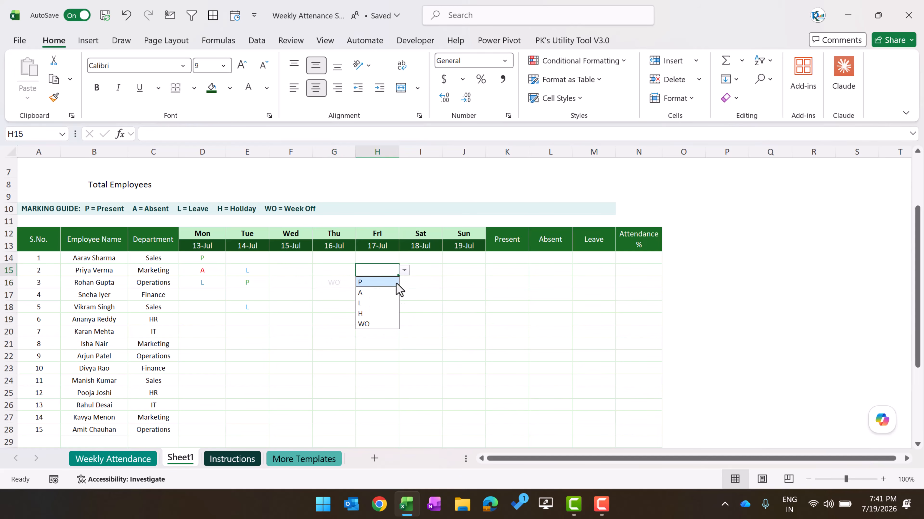
left_click(382, 293)
left_click(382, 287)
left_click(404, 282)
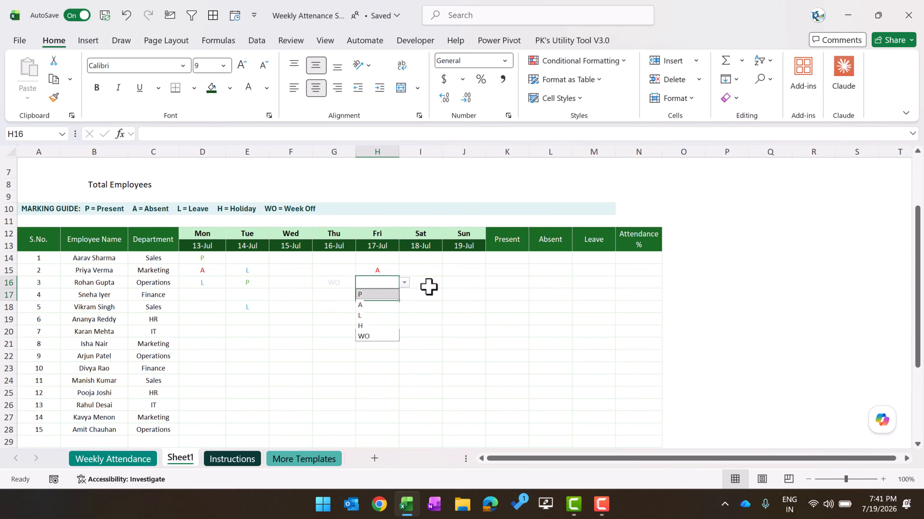
left_click(362, 316)
left_click(467, 307)
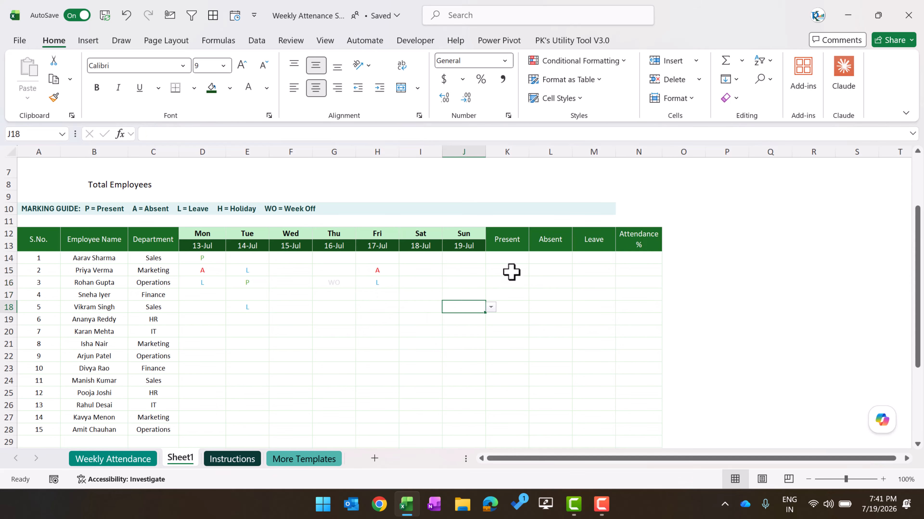
- Enter the formula =COUNTIF(D14:J14,"P") in K14 to count the first employee's present days
left_click(510, 259)
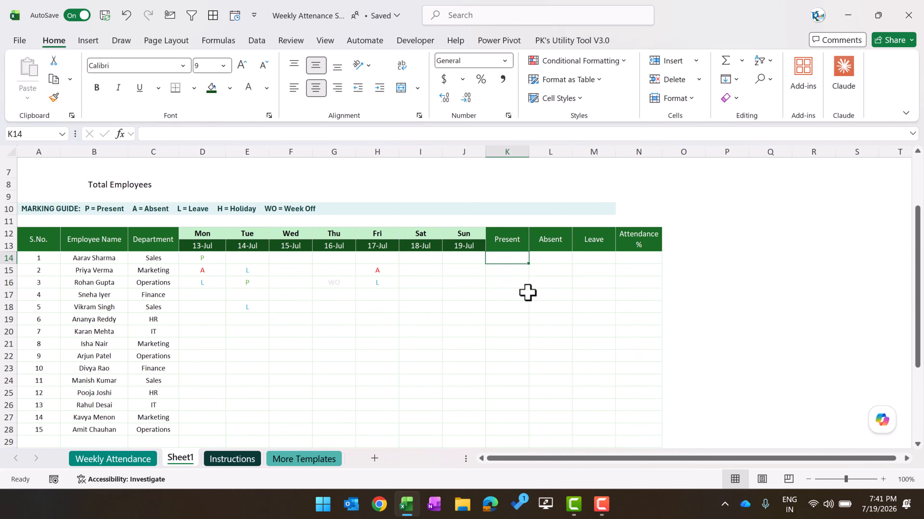
type("=cou")
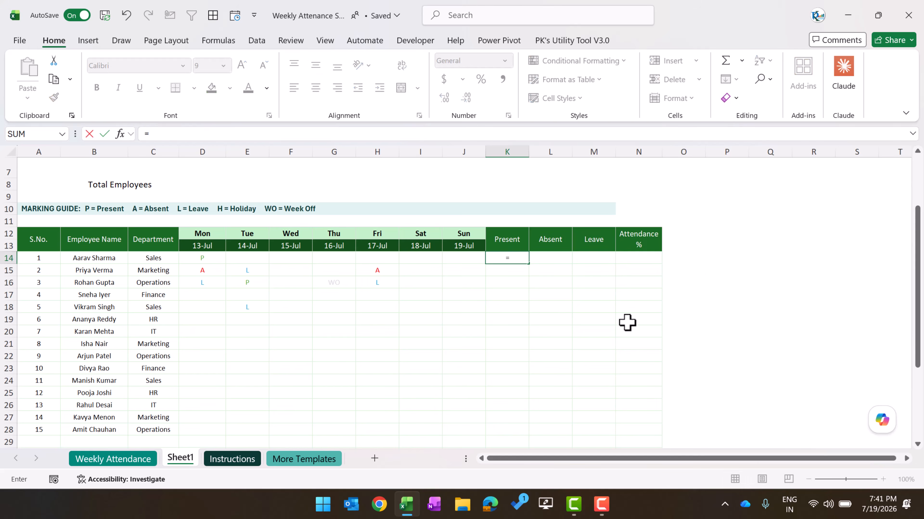
key("Down")
key("Down")
key("Down")
key("Tab")
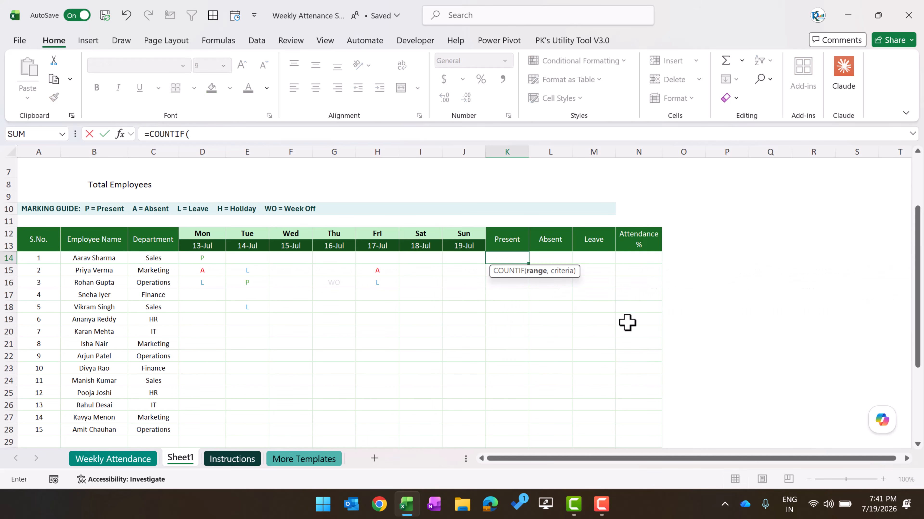
key("Left")
key("shift+Left")
key("shift+Left")
key("shift+Left")
key("shift+Left")
key("shift+Left")
key("shift+Left")
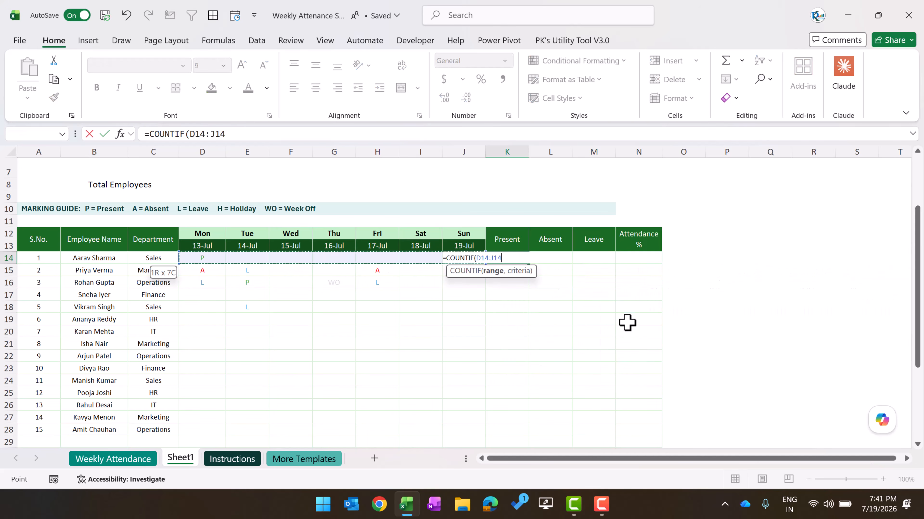
type(",\"P")
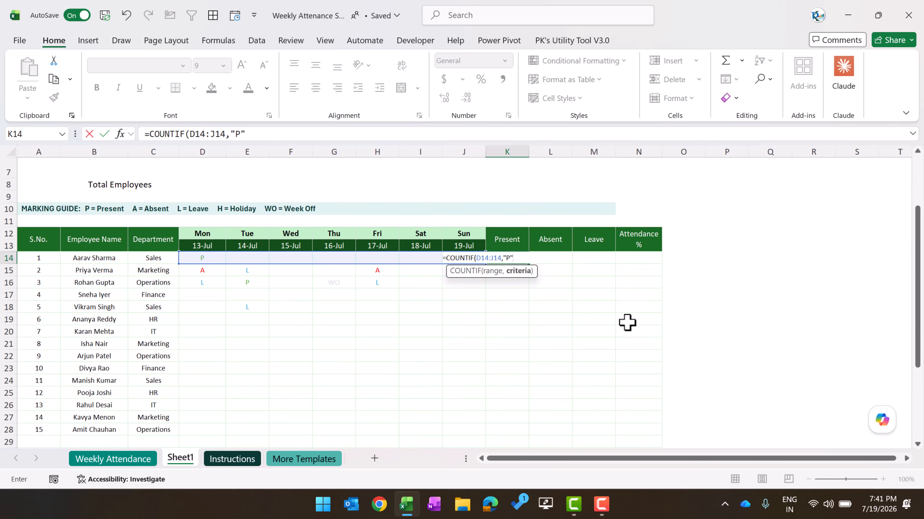
left_click_drag(190, 133, 228, 134)
left_click(264, 133)
type("\"P\")")
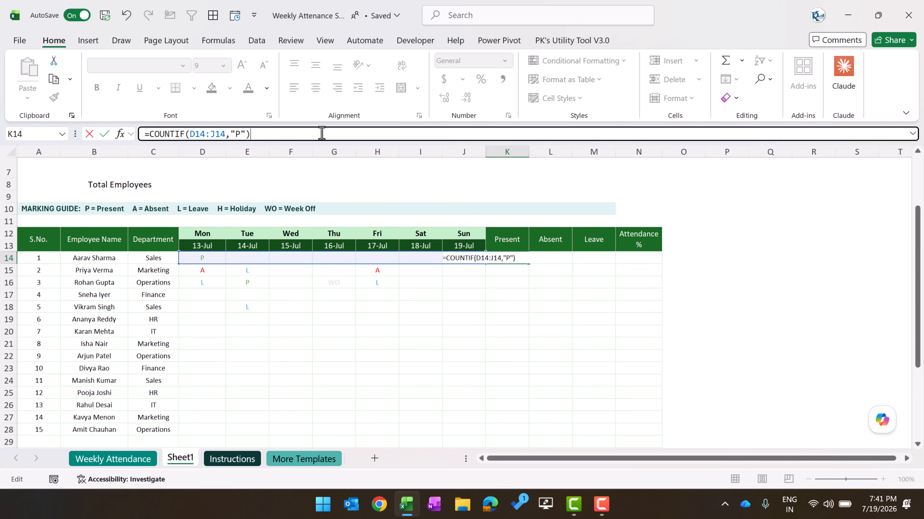
key("ctrl+Return")
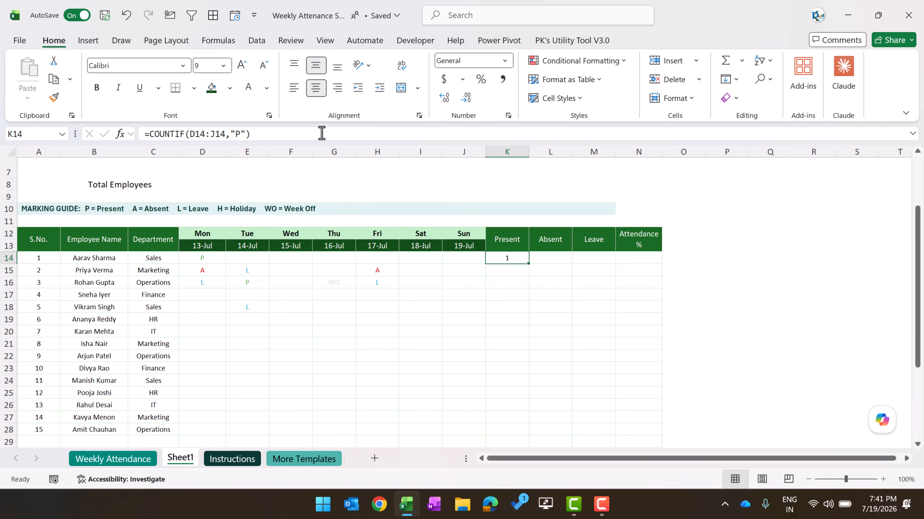
- Copy the COUNTIF formula text from K14 unchanged into the Absent cell L14 and the Leave cell M14
left_click(321, 133)
key("ctrl+a")
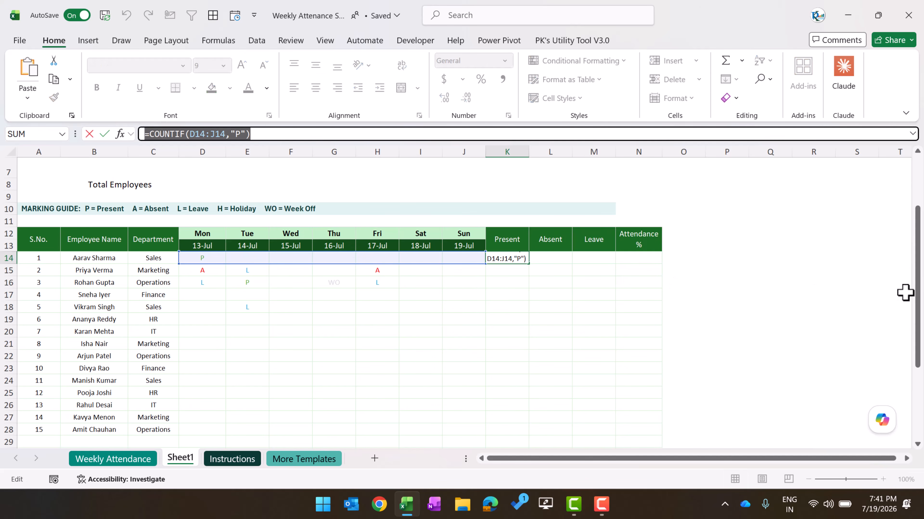
key("ctrl+c")
key("Tab")
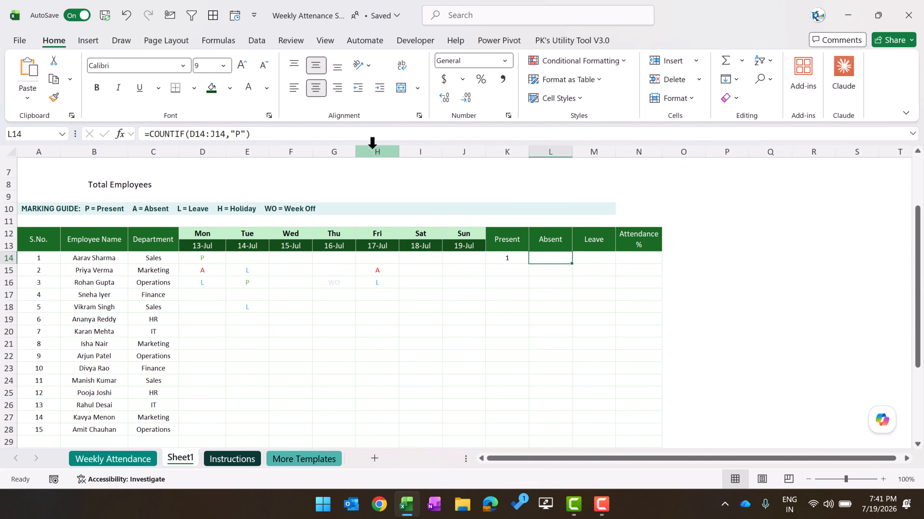
key("ctrl+v")
key("Tab")
key("ctrl+v")
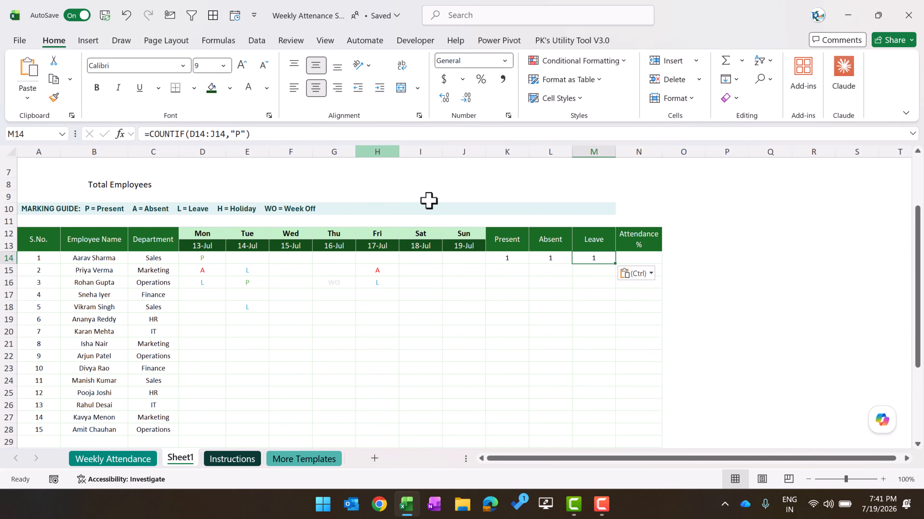
- Change the COUNTIF criterion to "L" in the Leave cell M14 and to "A" in the Absent cell L14
left_click(240, 134)
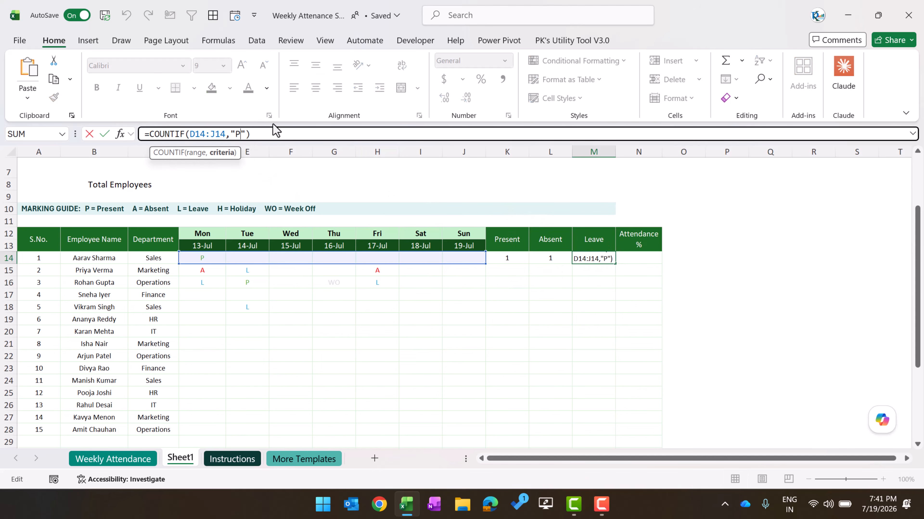
key("shift+Left")
type("L")
key("Return")
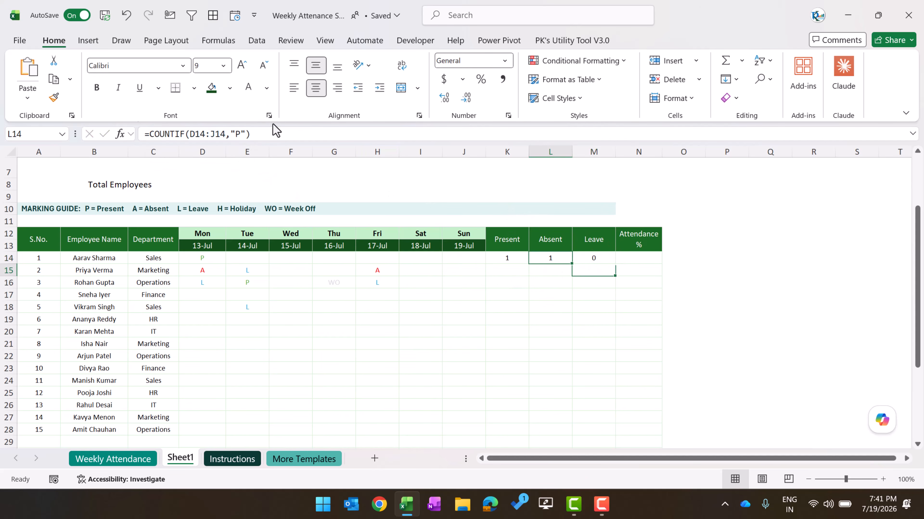
left_click(240, 134)
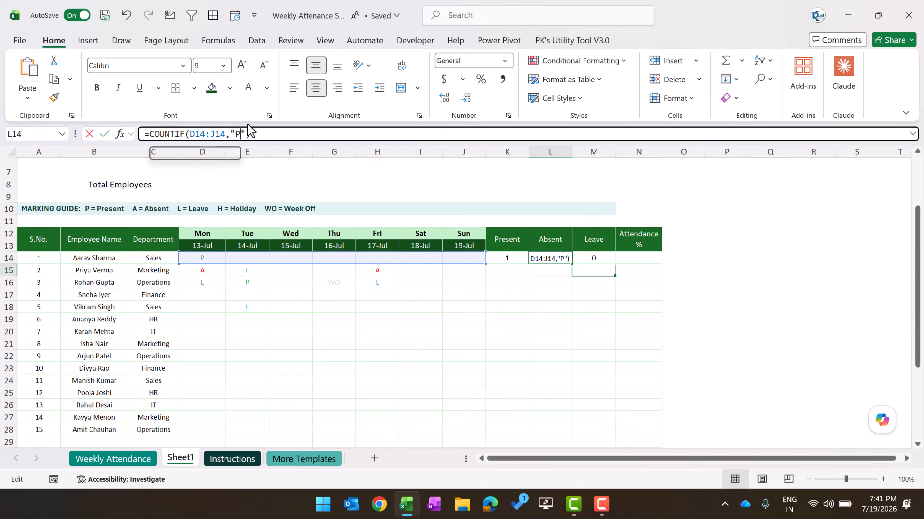
key("shift+Left")
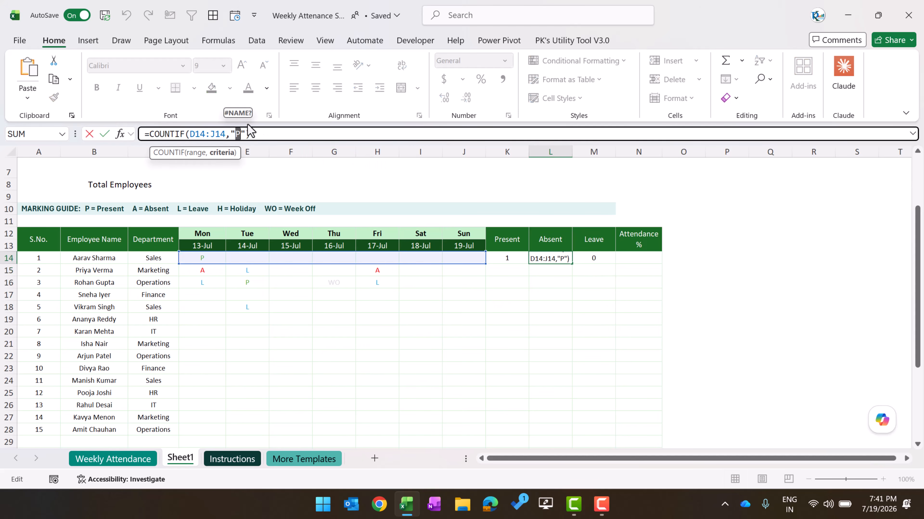
type("A")
key("Return")
key("Up")
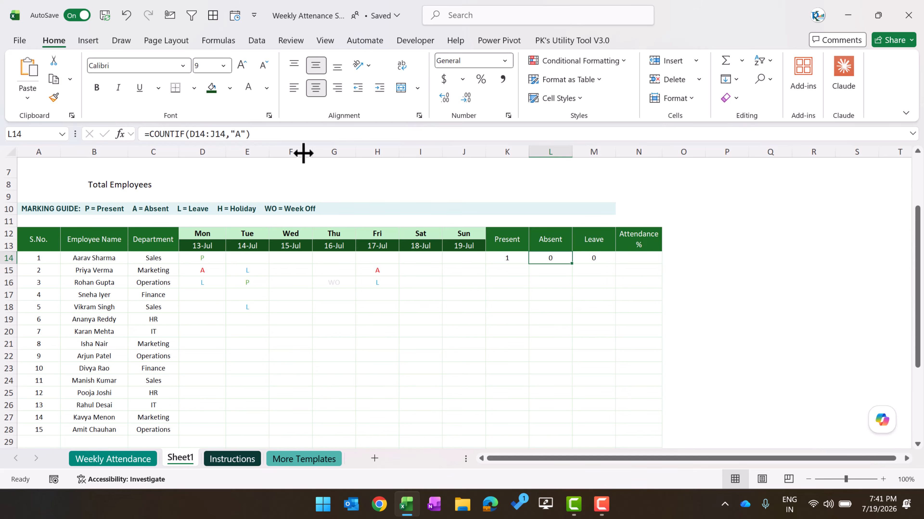
- Review the COUNTIF formulas in the Absent cell L14 and the Leave cell M14 without changing them
left_click(282, 133)
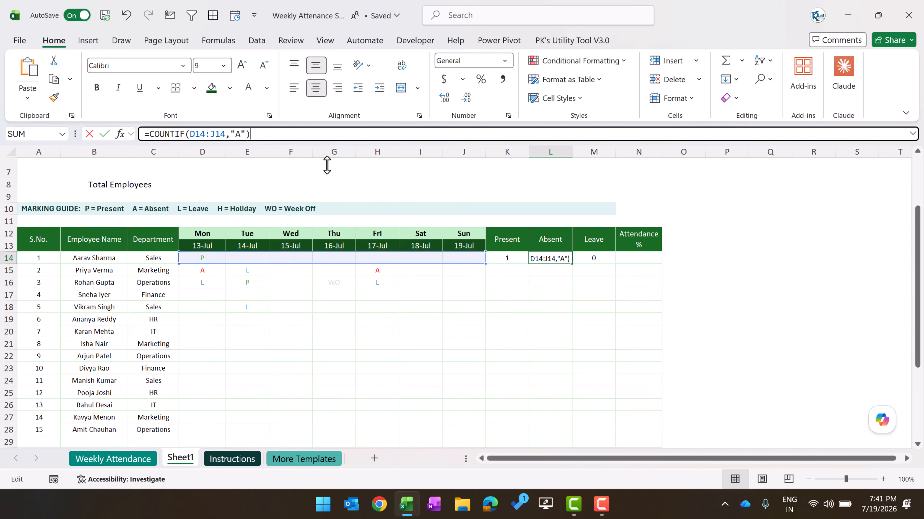
left_click(517, 258)
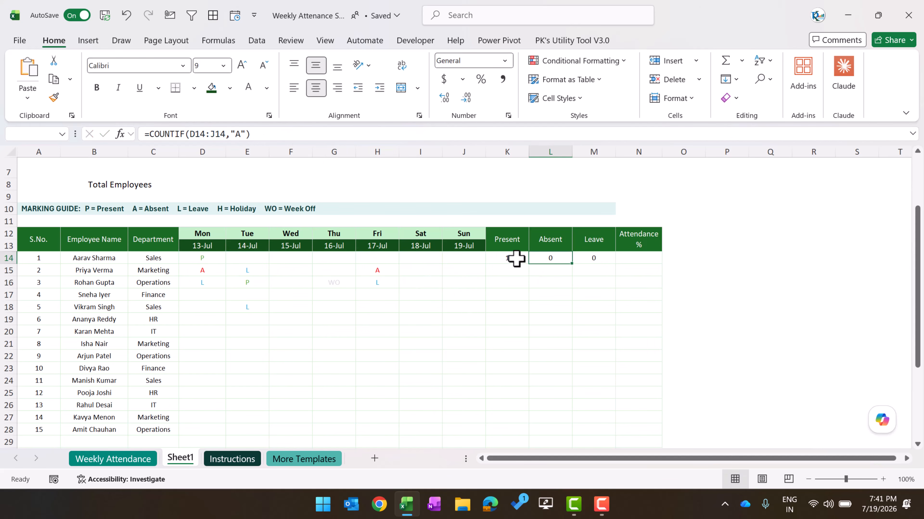
left_click(337, 138)
key("Escape")
left_click(598, 261)
left_click(275, 137)
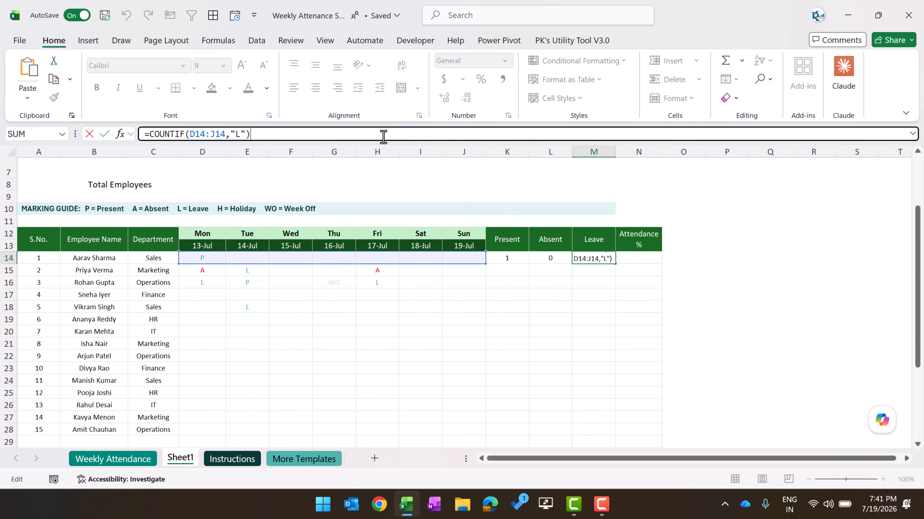
key("Escape")
- Fill the Present, Absent and Leave formulas from K14:M14 down to row 38
left_click(515, 258)
scroll(577, 264, "down", 2)
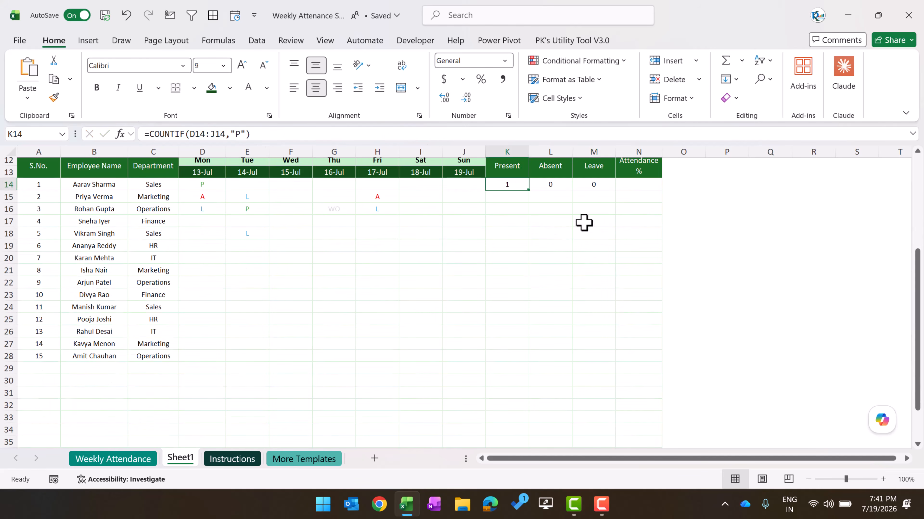
left_click_drag(505, 184, 586, 419)
key("ctrl+d")
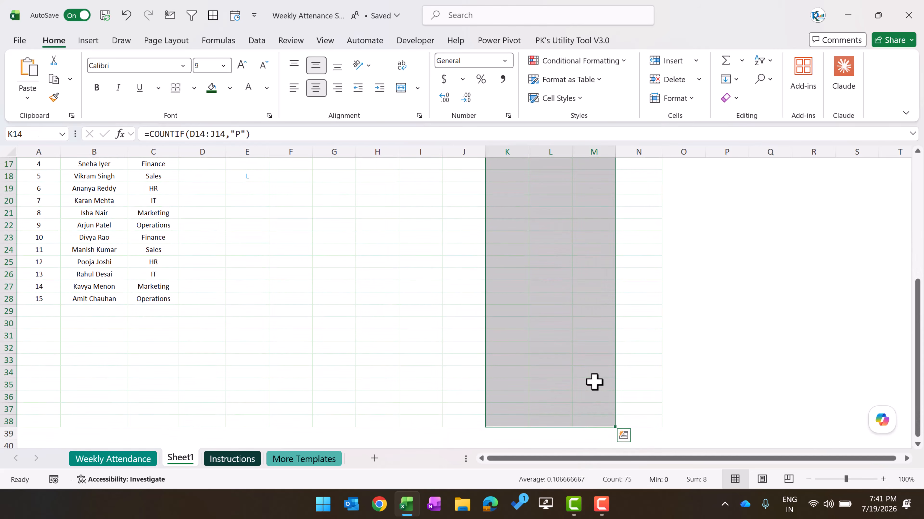
scroll(585, 364, "up", 5)
left_click(581, 350)
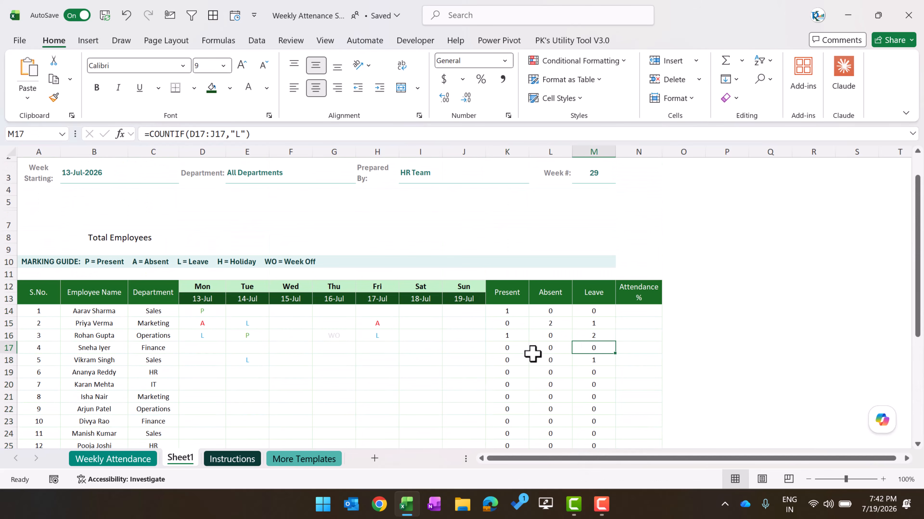
- Create a new conditional formatting rule on K14:M38 for cells with a value equal to 0
scroll(589, 374, "down", 2)
left_click(505, 237)
scroll(669, 306, "down", 4)
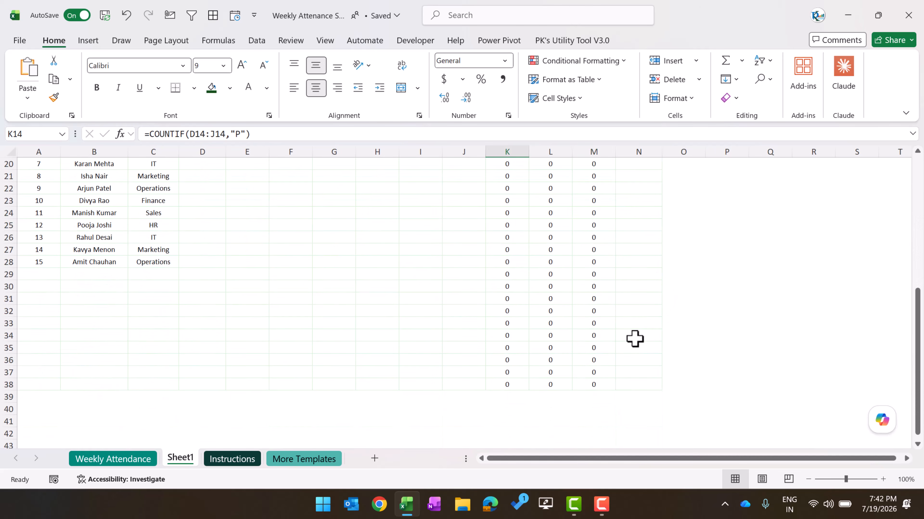
left_click(595, 386, "shift")
scroll(607, 374, "up", 4)
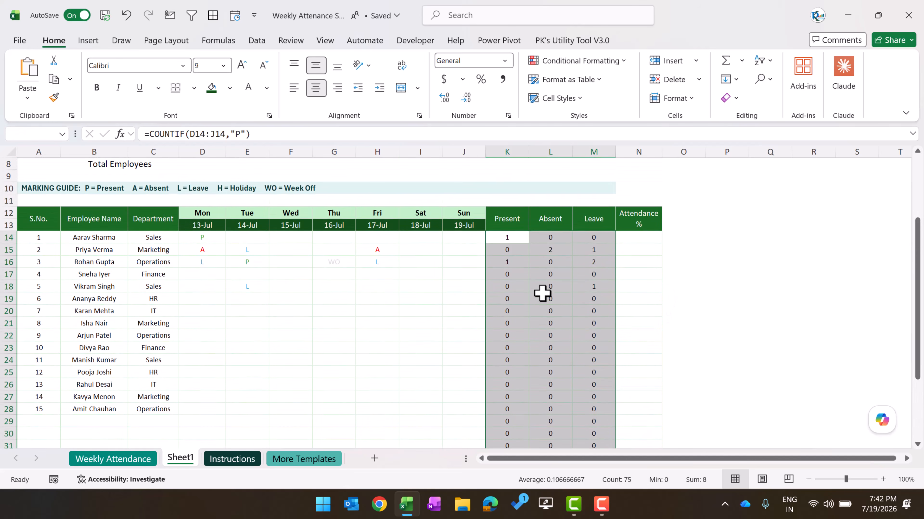
key("alt+h")
key("l")
key("r")
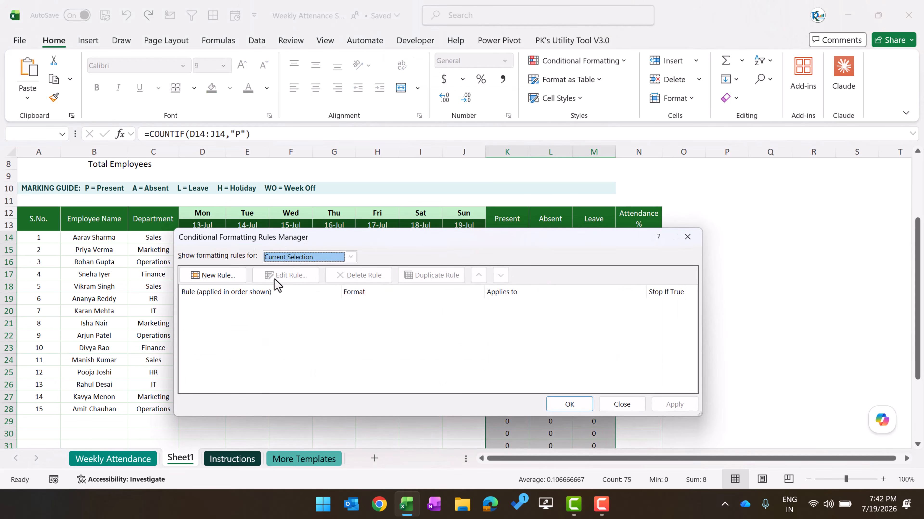
left_click(214, 275)
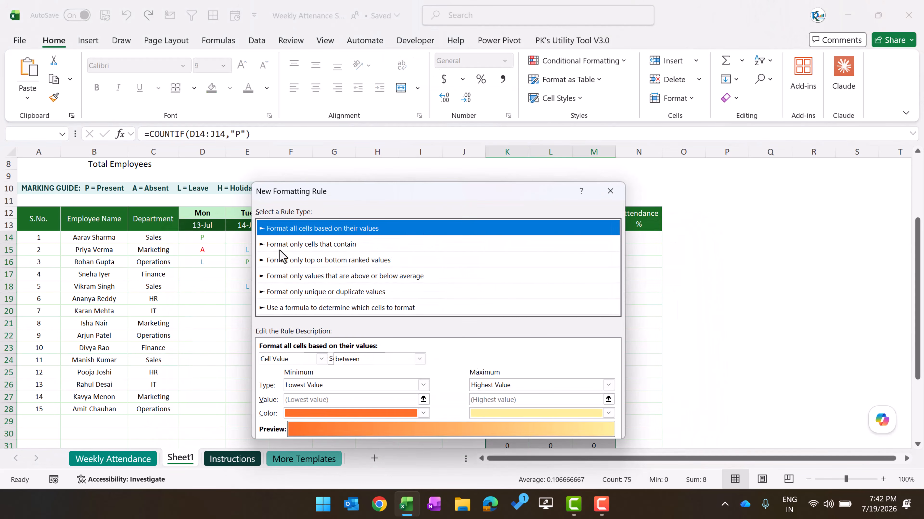
left_click(279, 249)
left_click(387, 361)
left_click(367, 388)
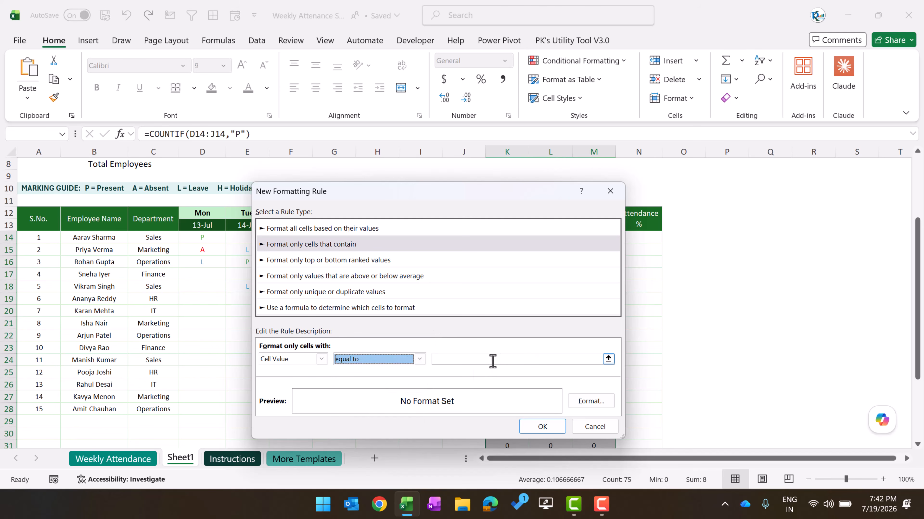
left_click(493, 360)
- Give the zero-value rule a very light grey, nearly white font colour and apply it to the totals
left_click(591, 400)
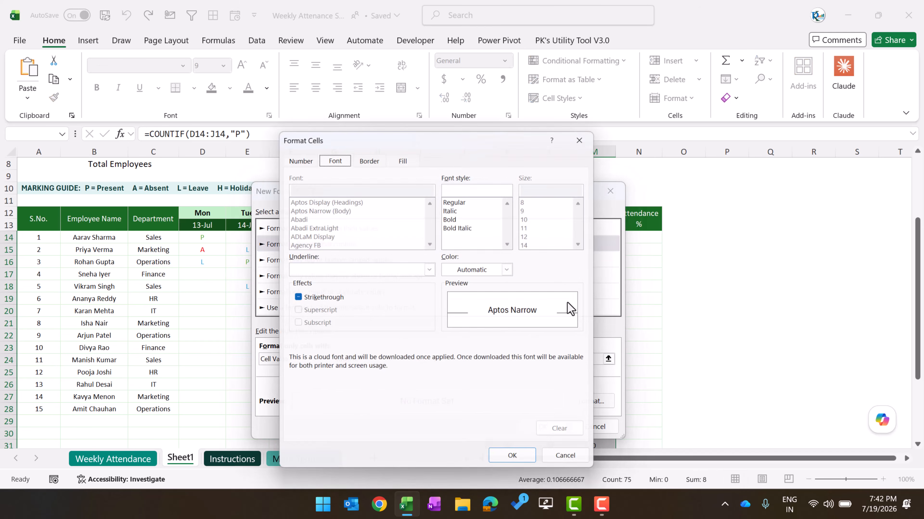
left_click(502, 271)
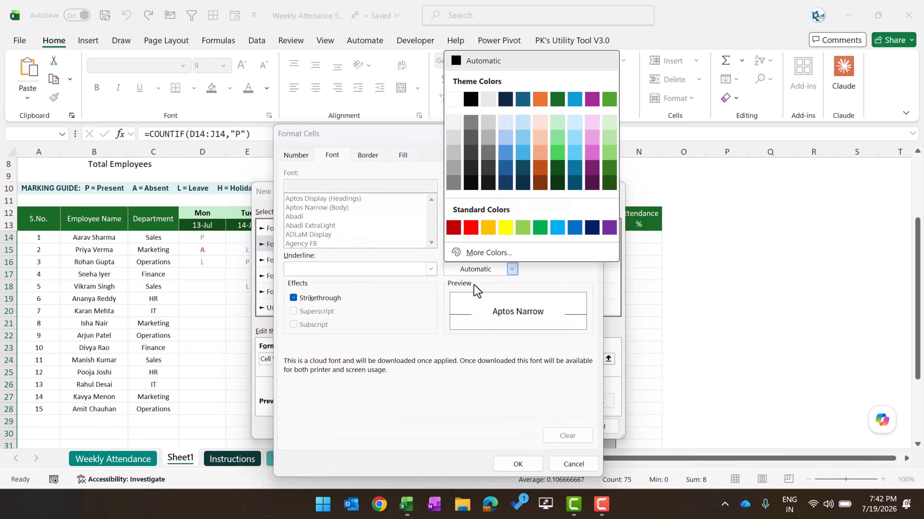
left_click(454, 127)
left_click(508, 464)
left_click(554, 428)
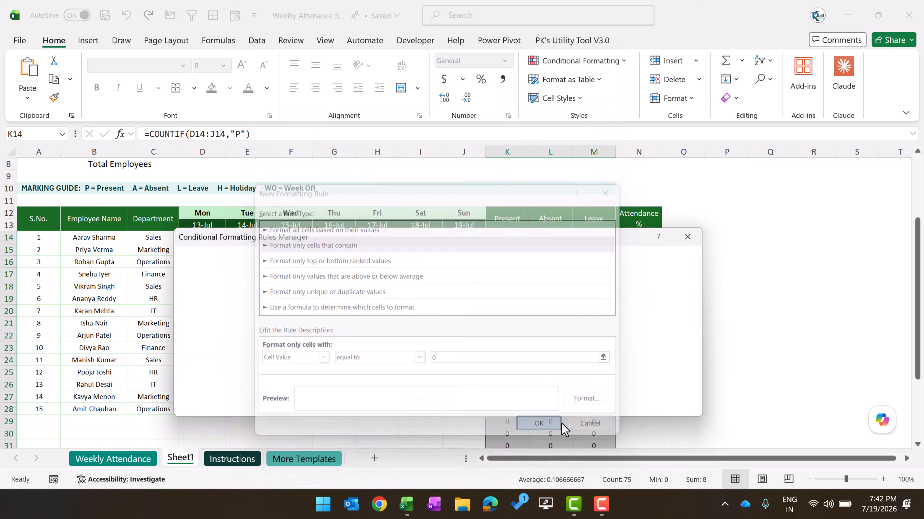
left_click(672, 404)
left_click(579, 407)
left_click(578, 335)
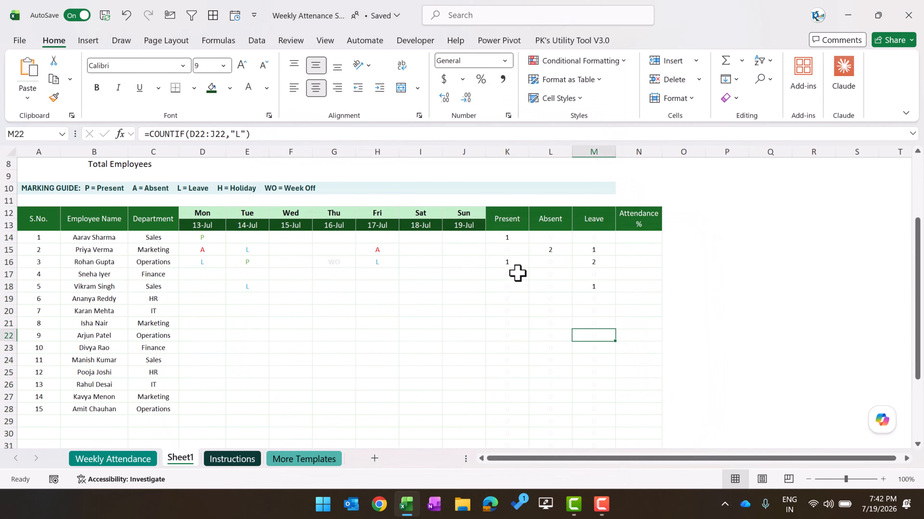
- Enter the formula =K14/SUM(K14:M14) in N14 to calculate the first employee's attendance percentage
scroll(543, 299, "up", 2)
left_click(511, 310)
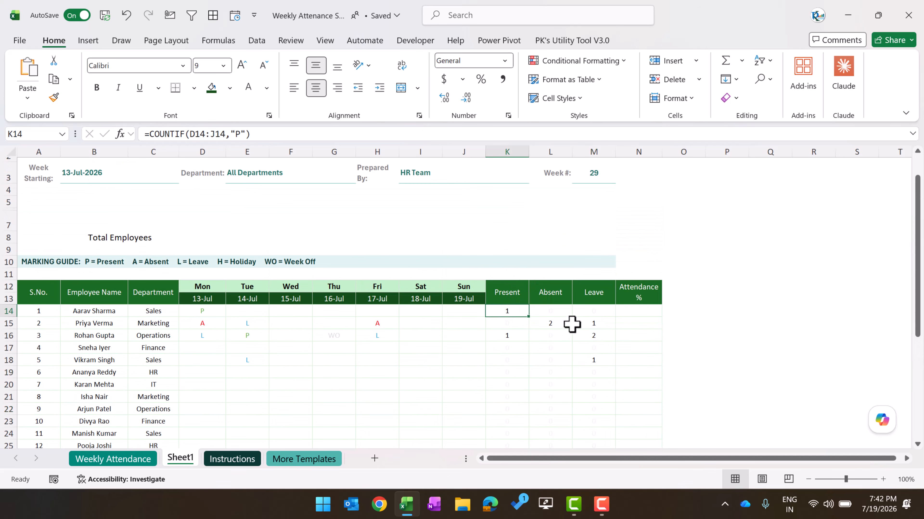
left_click(564, 296)
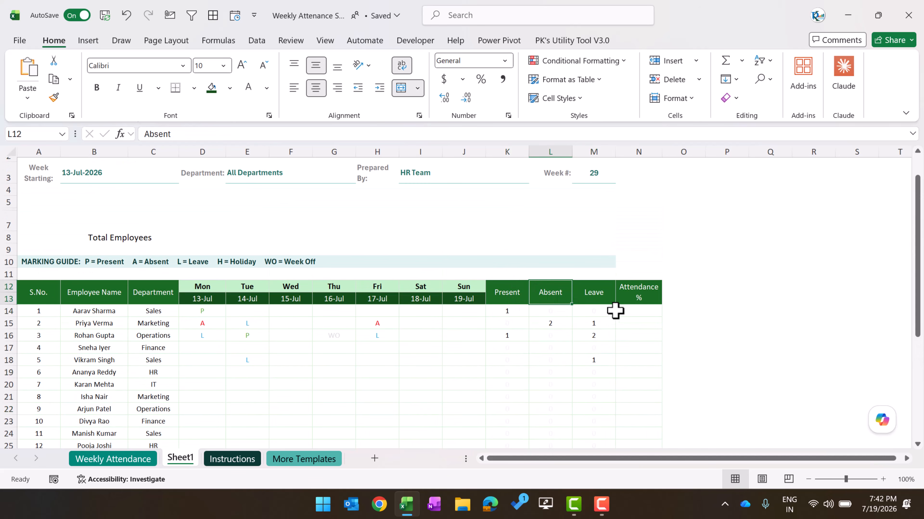
left_click(623, 311)
type("=")
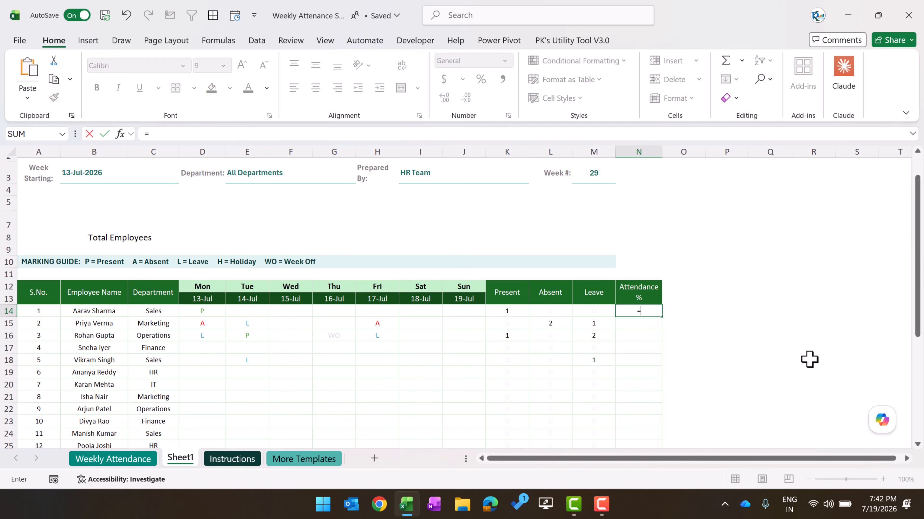
key("Left")
key("Left")
key("Left")
type("/")
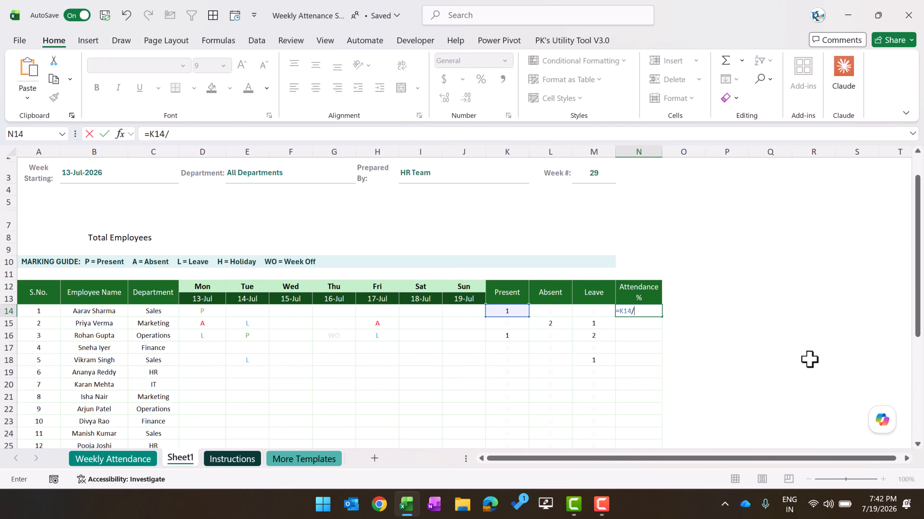
type("sum")
key("Tab")
key("Left")
key("Left")
key("Left")
key("shift+Right")
key("shift+Right")
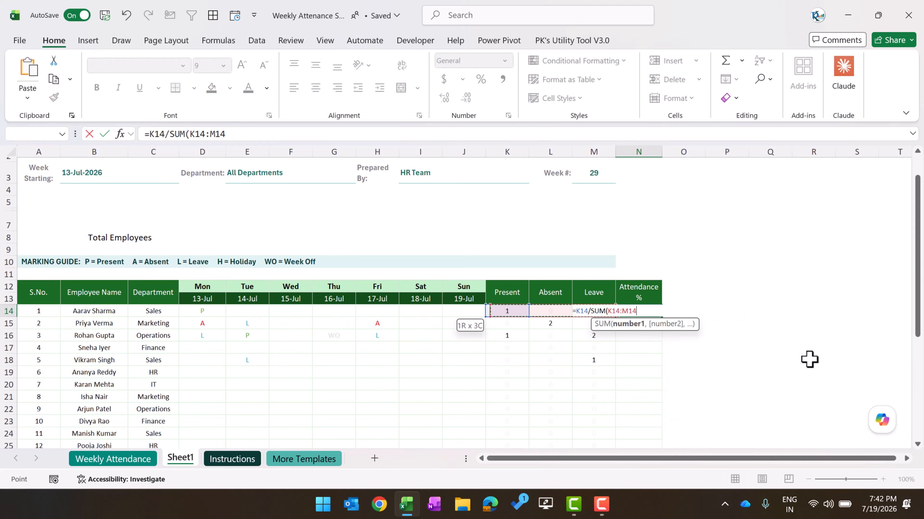
type(")")
key("Return")
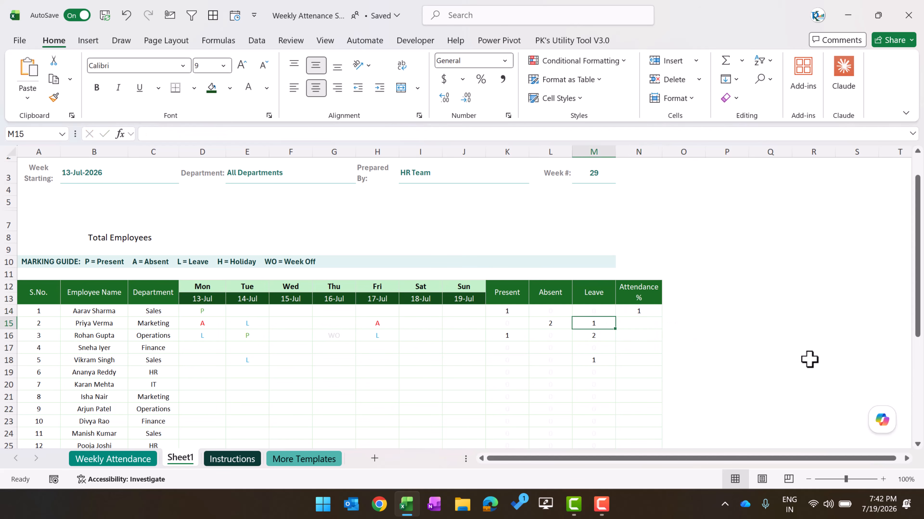
- Format N14 as a percentage and copy its formula down the Attendance % column
key("Up")
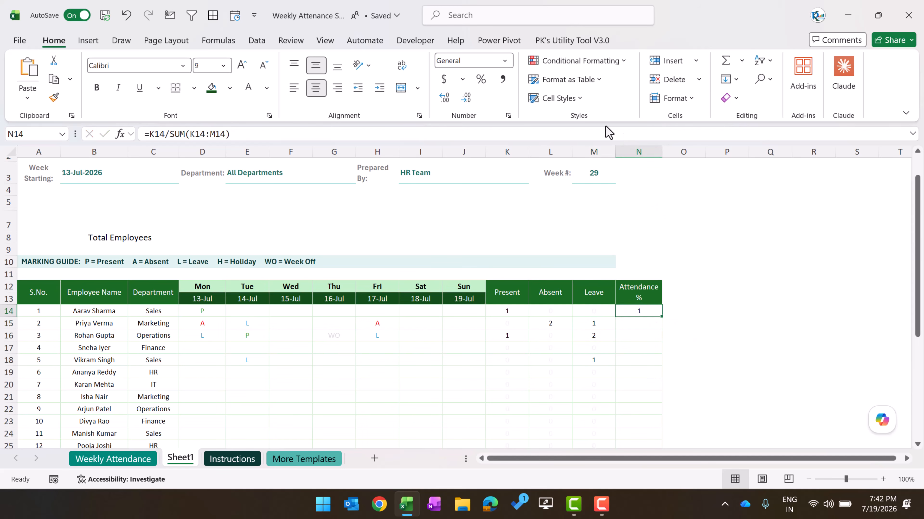
left_click(481, 79)
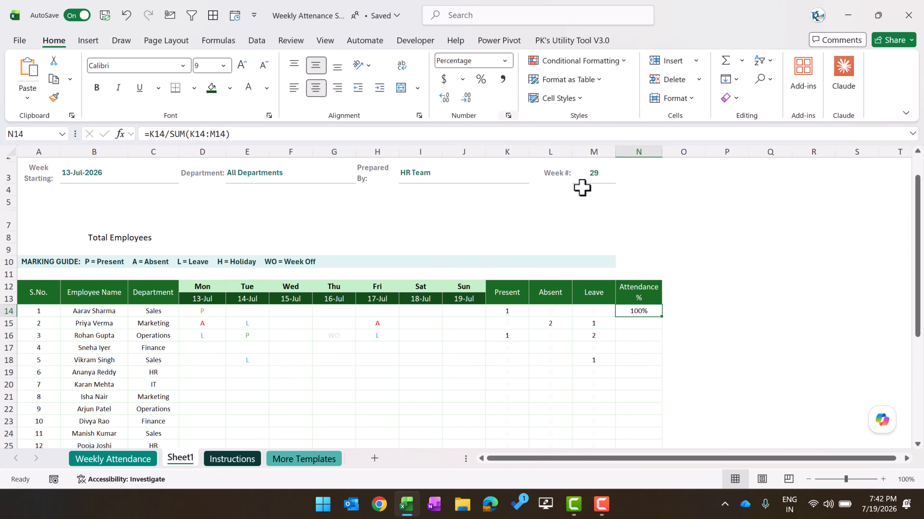
double_click(664, 319)
left_click(650, 323)
scroll(649, 336, "down", 4)
scroll(651, 338, "up", 3)
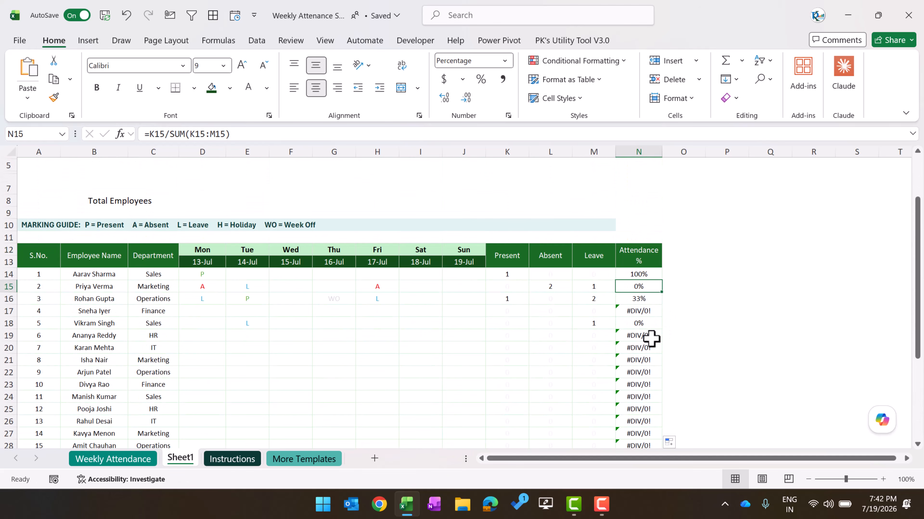
- Wrap the N14 formula in IFERROR with an empty text fallback: =IFERROR(K14/SUM(K14:M14),"")
left_click(639, 274)
left_click(152, 134)
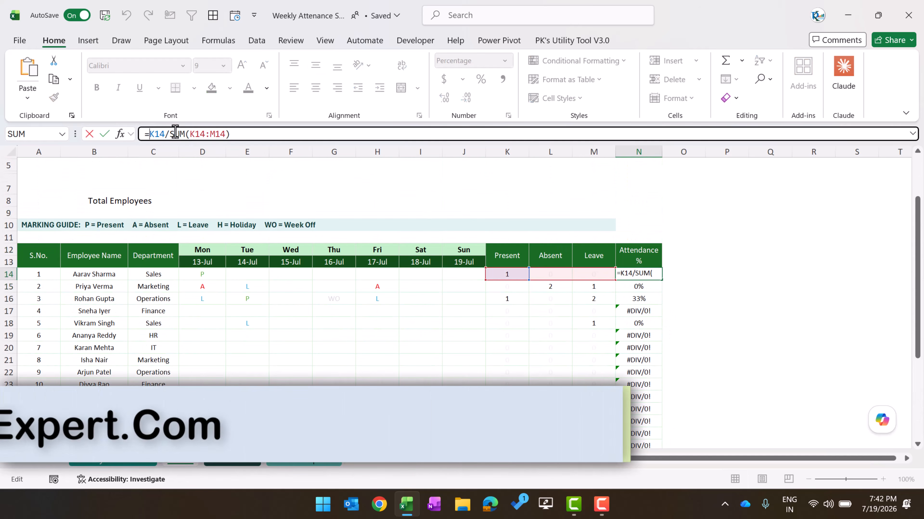
type("IFERROR(")
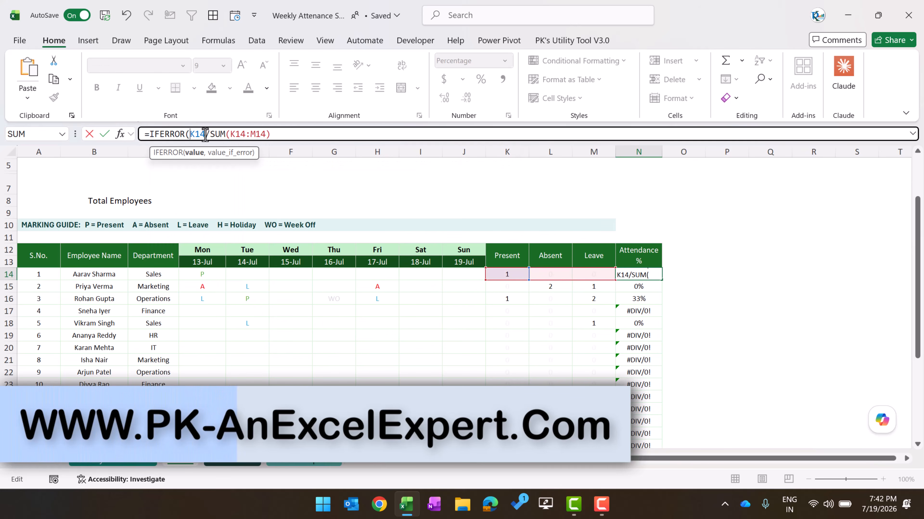
left_click(302, 127)
type(",")
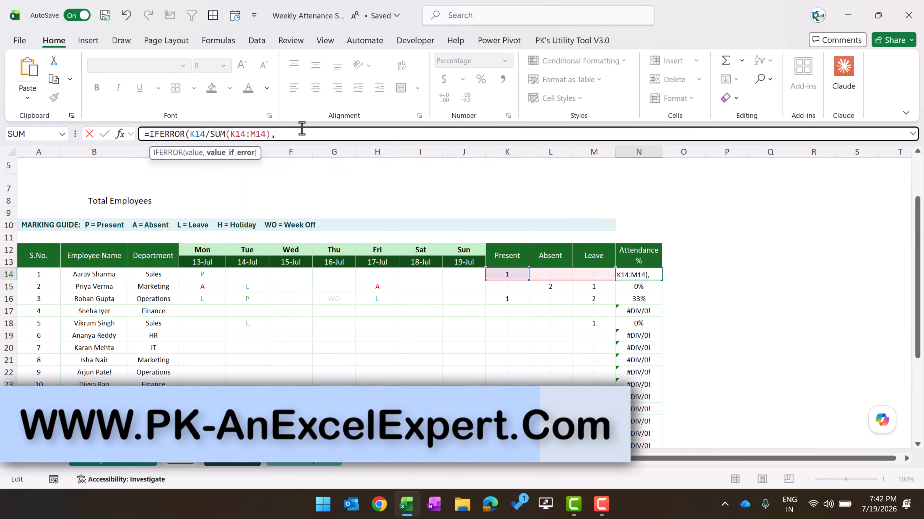
type("\"\")")
key("Return")
key("Up")
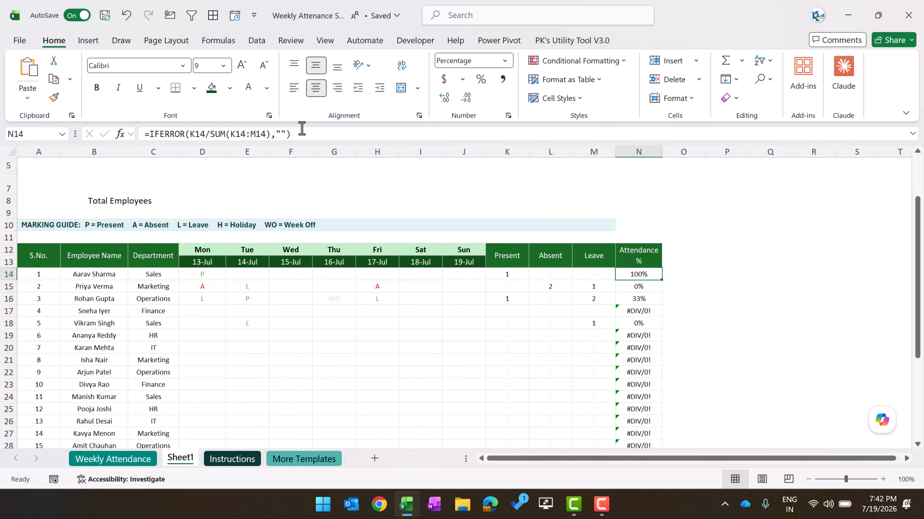
- Fill the IFERROR formula from N14 down the Attendance % column and check the filled rows
double_click(661, 279)
left_click(652, 288)
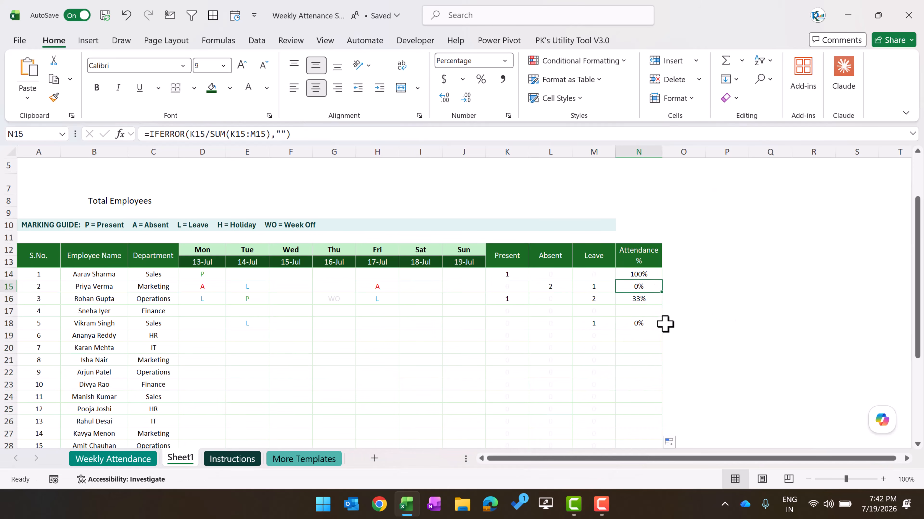
scroll(664, 324, "down", 4)
scroll(664, 328, "up", 6)
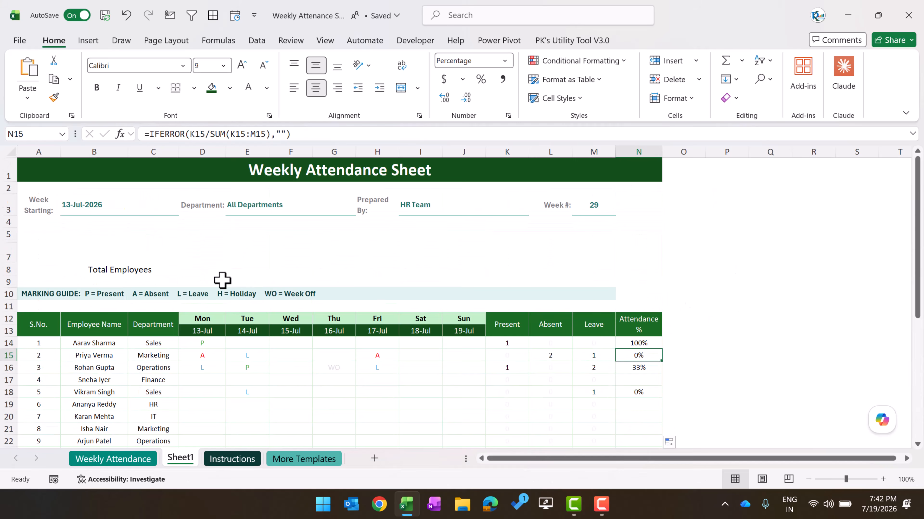
- Enter =COUNTA(B14:B35) in B7, above the Total Employees label, to count the employees
left_click(132, 268)
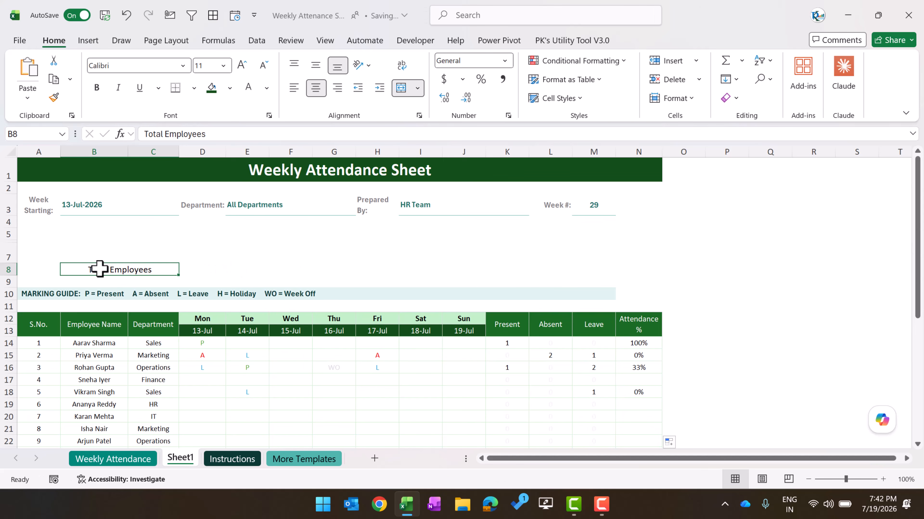
left_click_drag(119, 250, 366, 268)
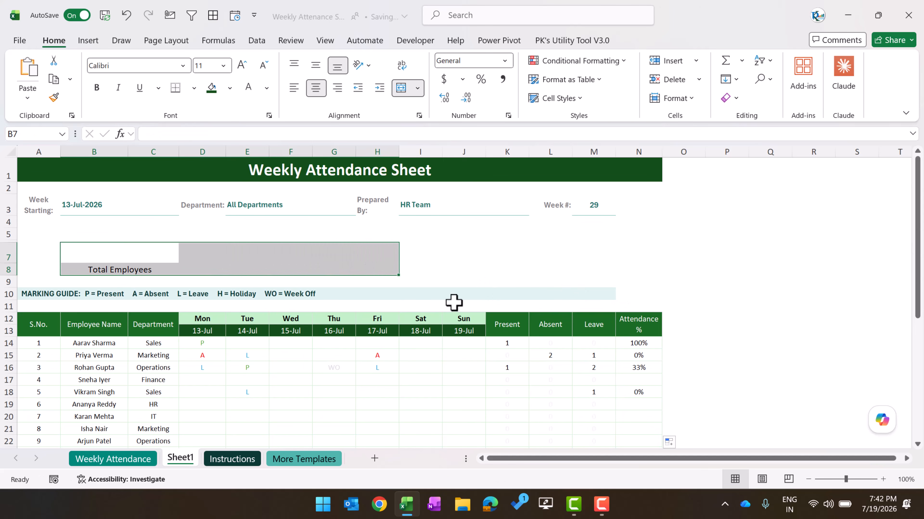
left_click(109, 270)
left_click(127, 253)
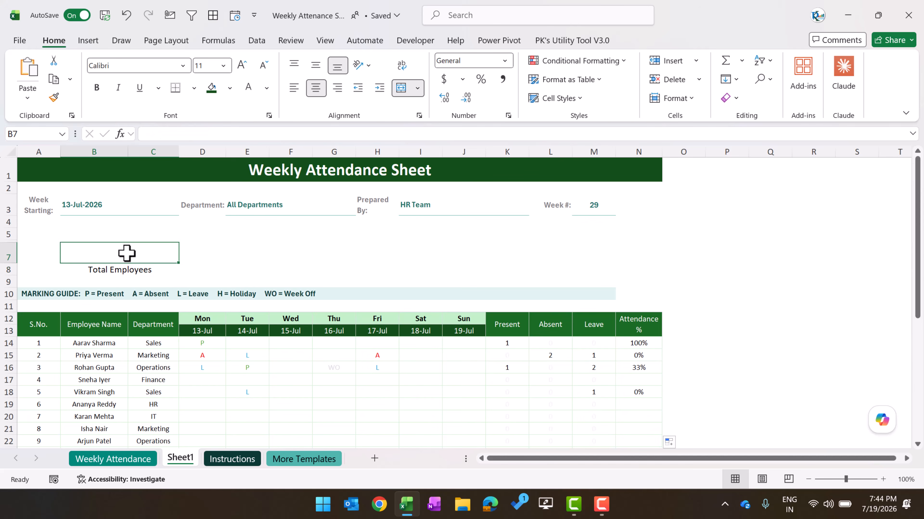
type("=co")
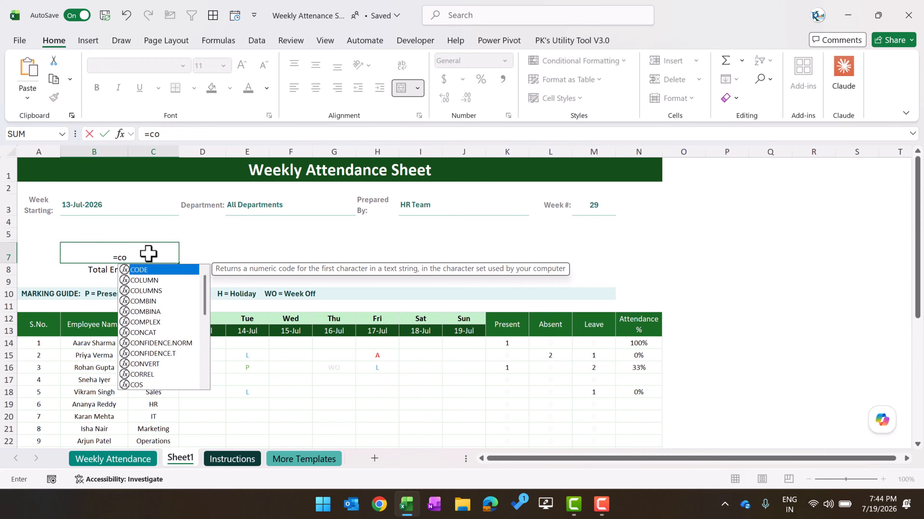
type("unta")
key("Tab")
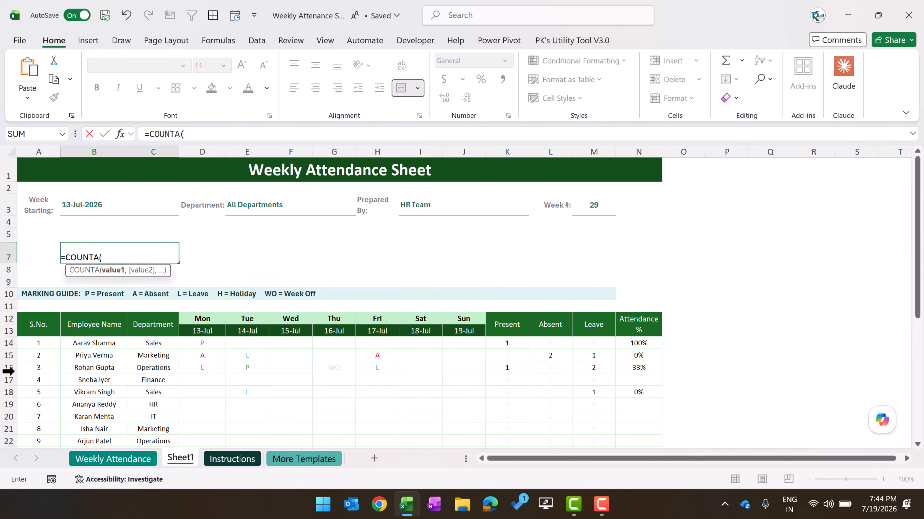
scroll(55, 382, "down", 2)
left_click_drag(97, 233, 97, 433)
scroll(101, 401, "down", 2)
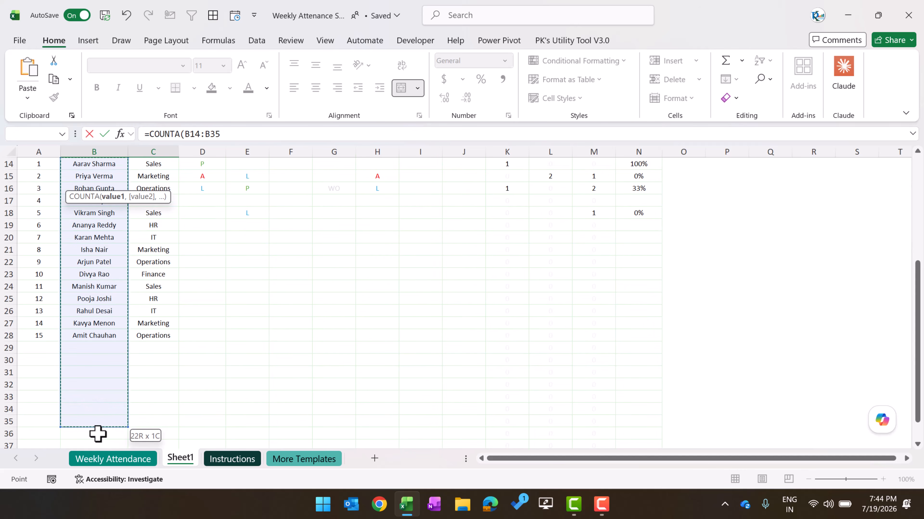
scroll(118, 390, "up", 4)
key("Return")
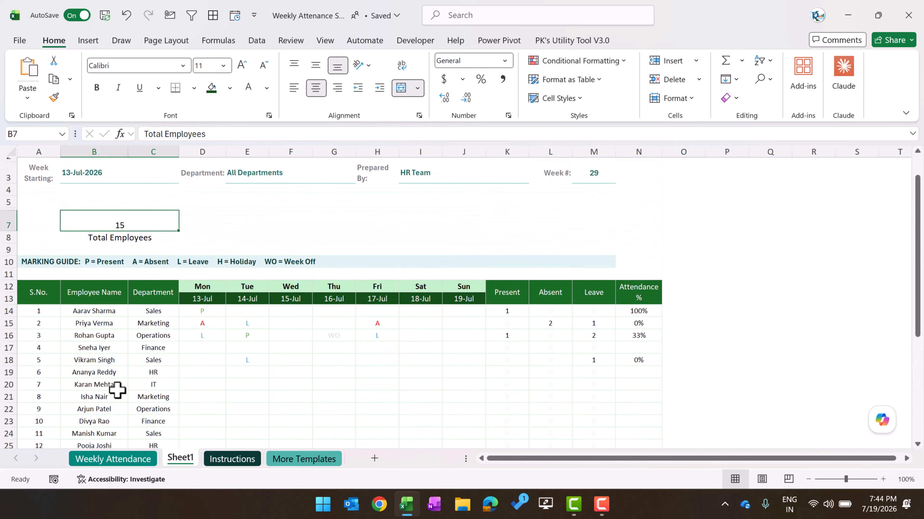
- Middle-align the employee count in B7 vertically and fill its cell with the lightest green theme color
left_click(316, 66)
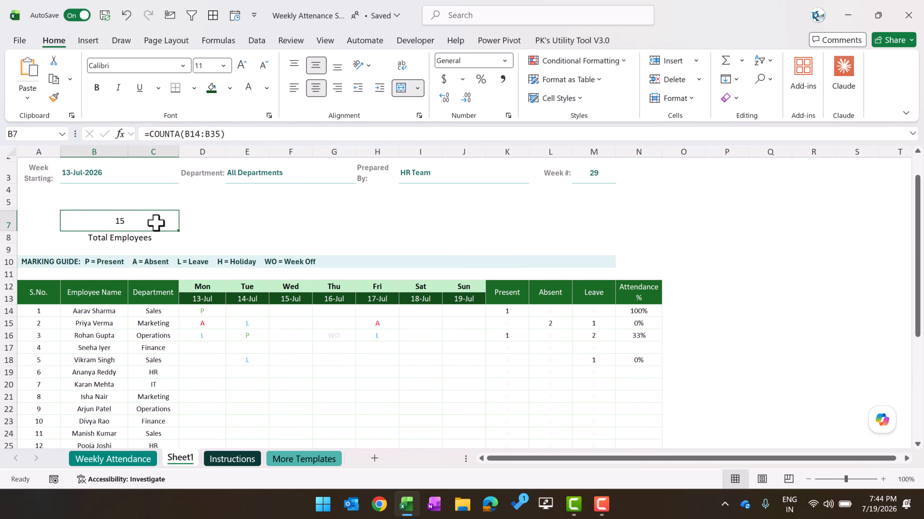
left_click(230, 88)
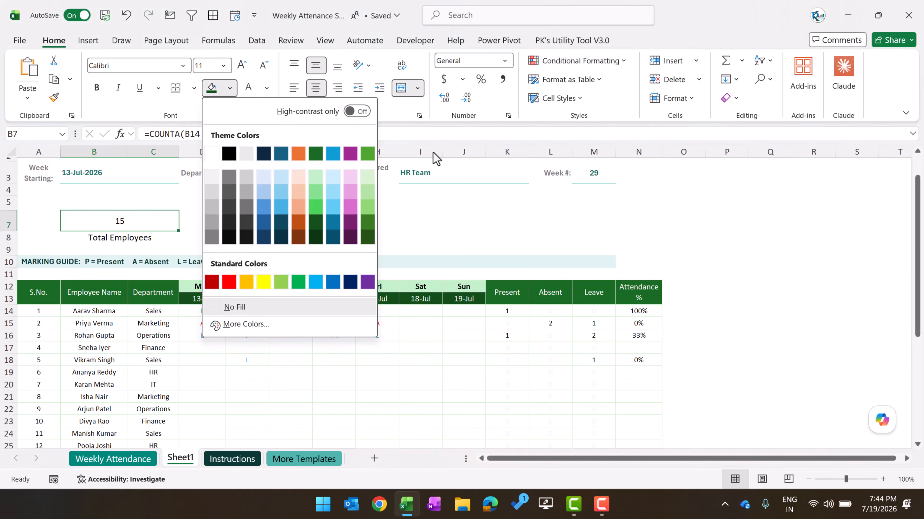
left_click(368, 176)
- Give the Total Employees label in B8 a dark green fill and white font color
left_click(136, 239)
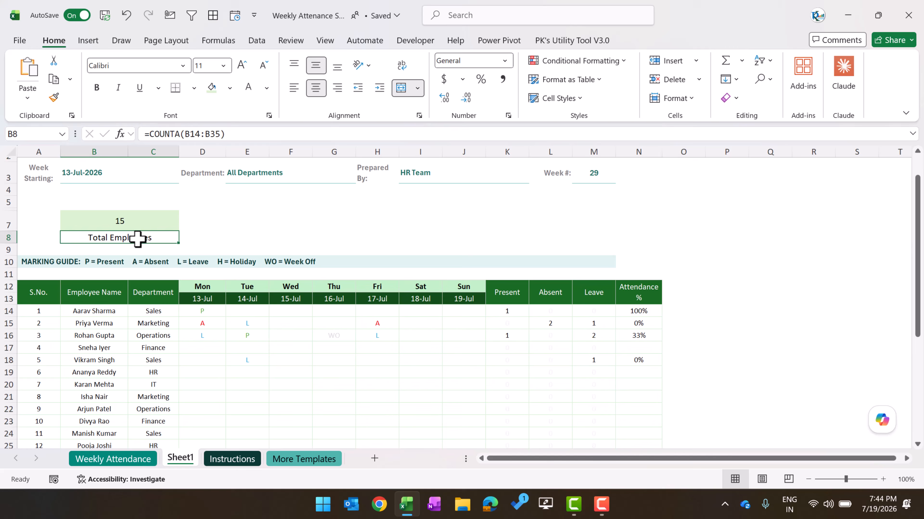
left_click(230, 88)
left_click(367, 154)
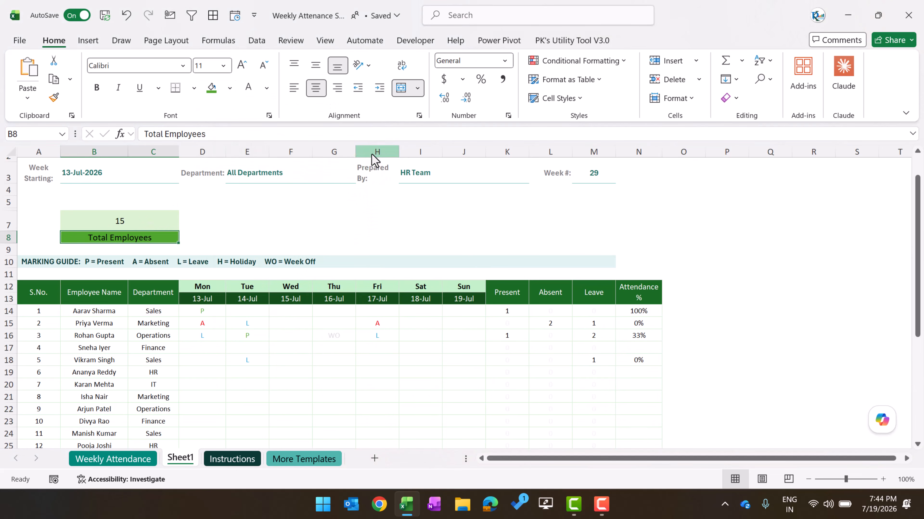
left_click(226, 93)
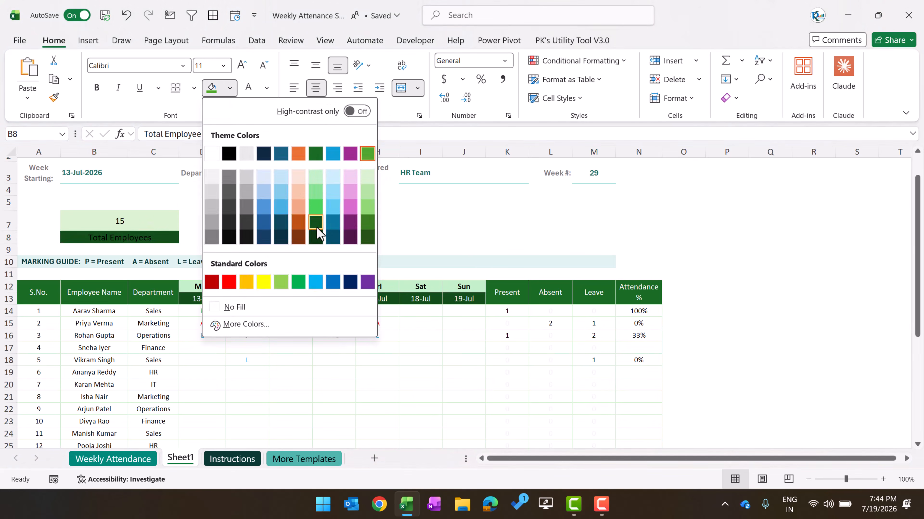
left_click(333, 222)
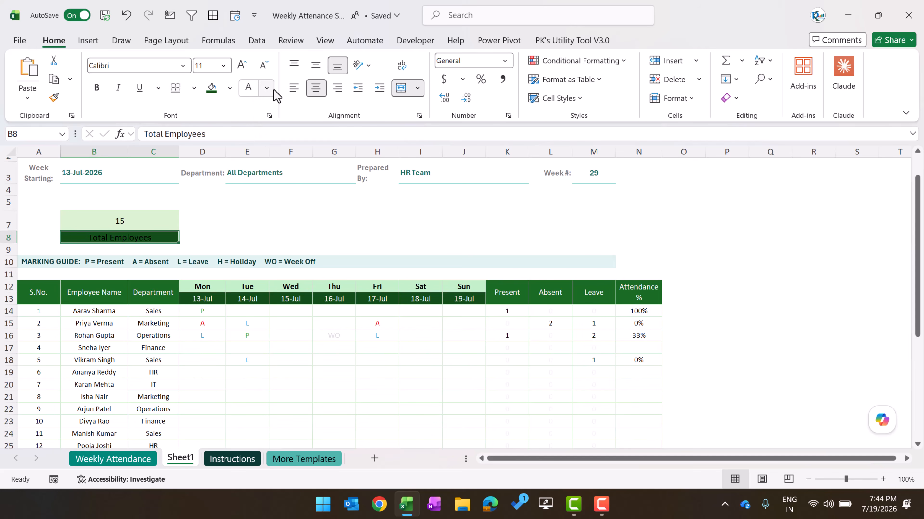
left_click(230, 89)
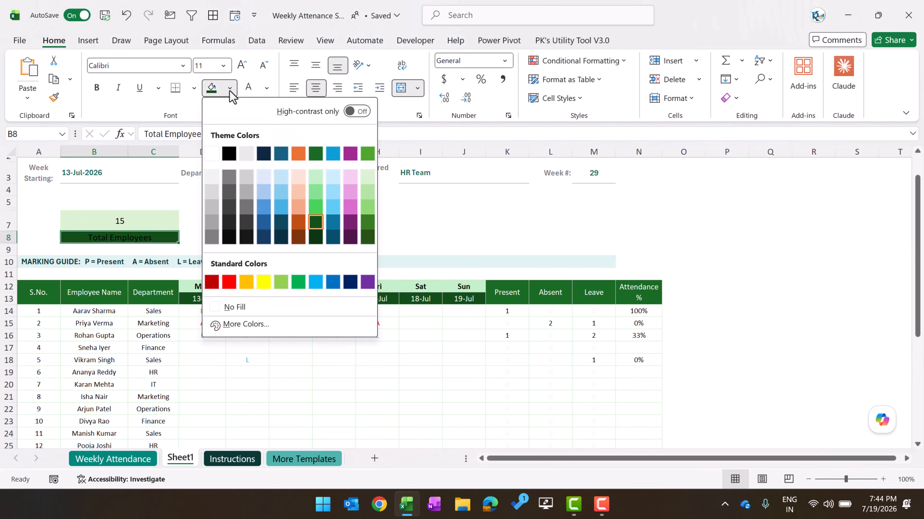
left_click(266, 89)
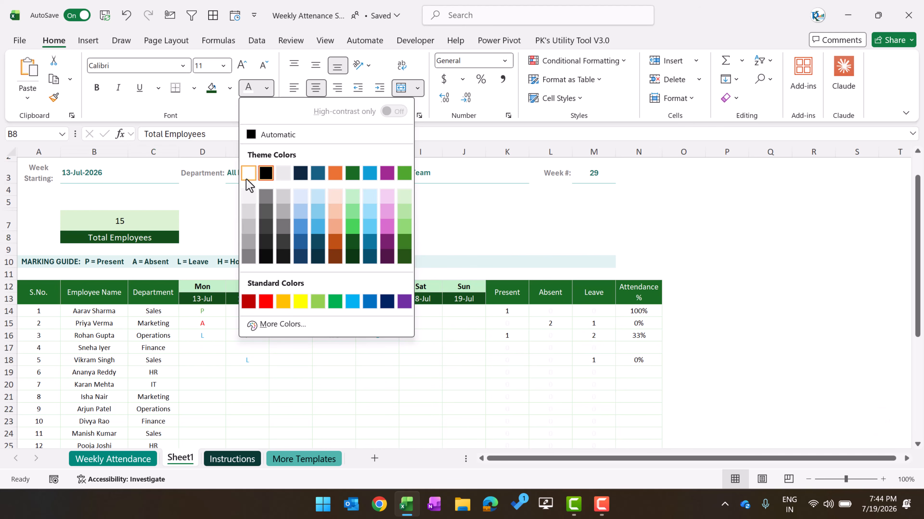
left_click(253, 177)
- Format the employee count in B7 as bold at size 18 and make row 7 slightly taller
left_click(148, 221)
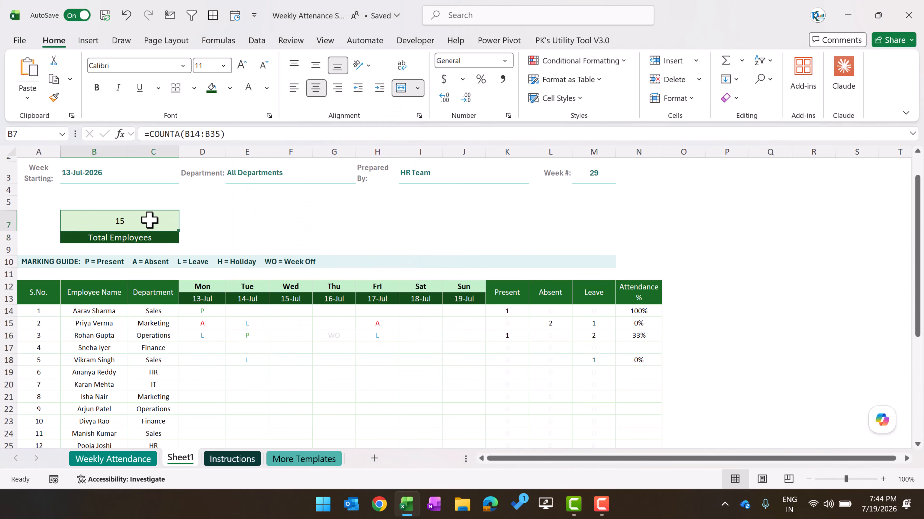
left_click(242, 65)
left_click(242, 66)
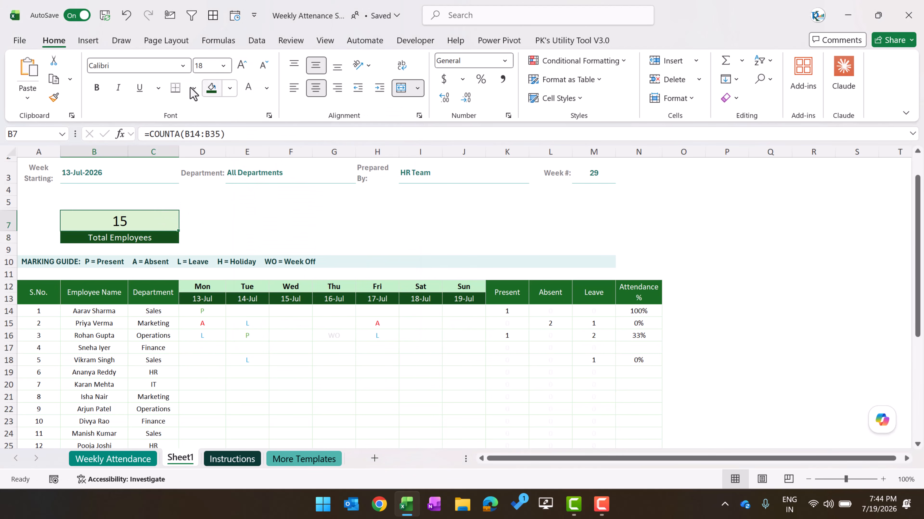
left_click(97, 88)
left_click_drag(4, 232, 5, 239)
- Delete the empty row 5 above the employee count card
left_click(5, 200)
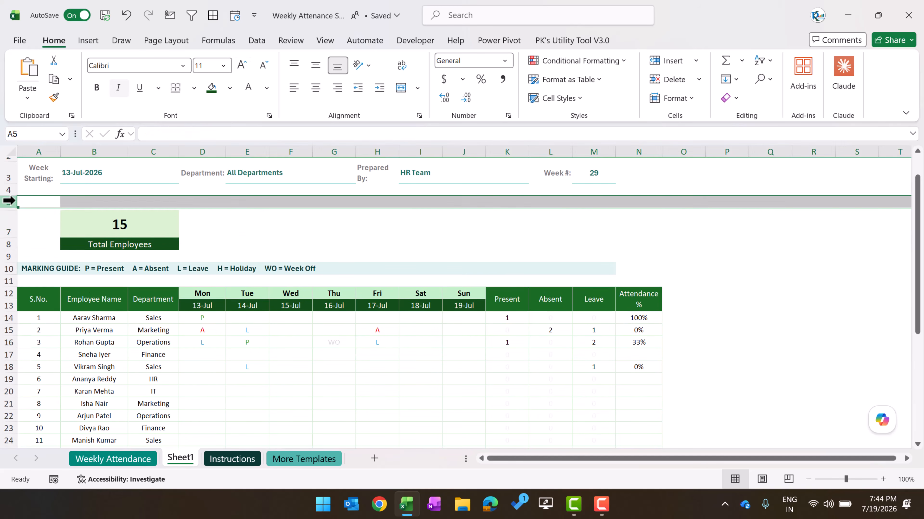
right_click(5, 201)
left_click(75, 326)
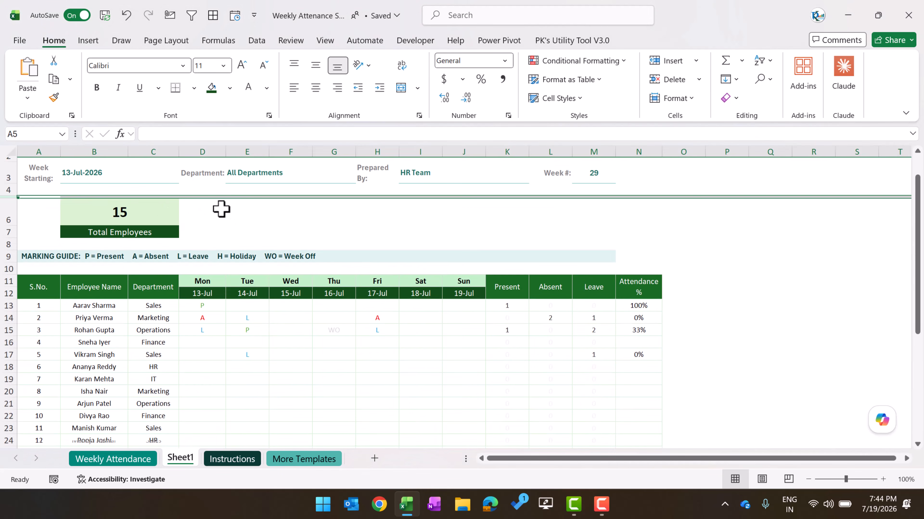
- Copy the Total Employees card in B6:C7 and paste it at D6, F6, H6 and J6
left_click(118, 203)
left_click(124, 234)
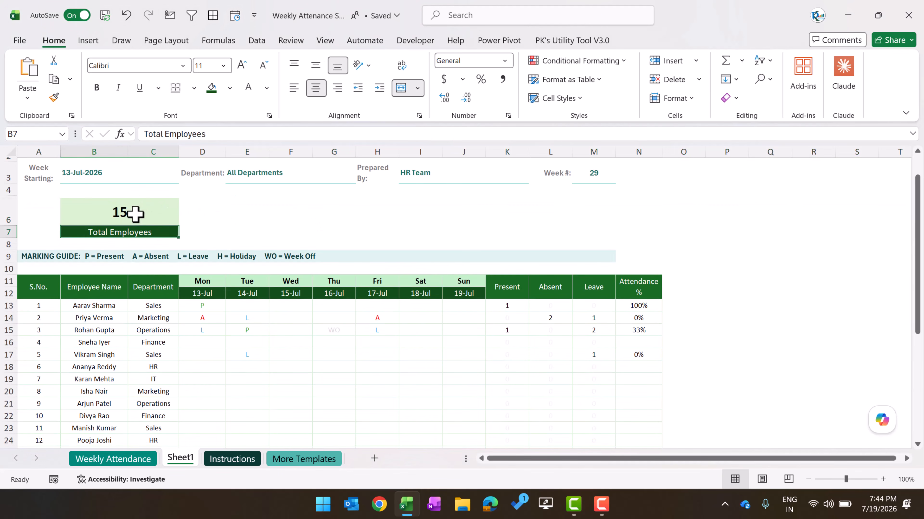
left_click_drag(137, 213, 138, 229)
key("ctrl+c")
key("Right")
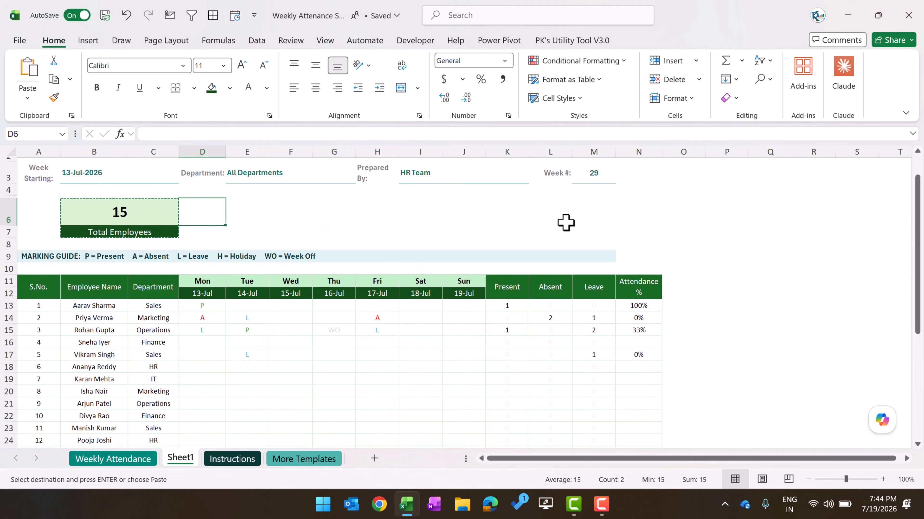
key("ctrl+v")
key("Right")
key("ctrl+v")
key("Right")
key("ctrl+v")
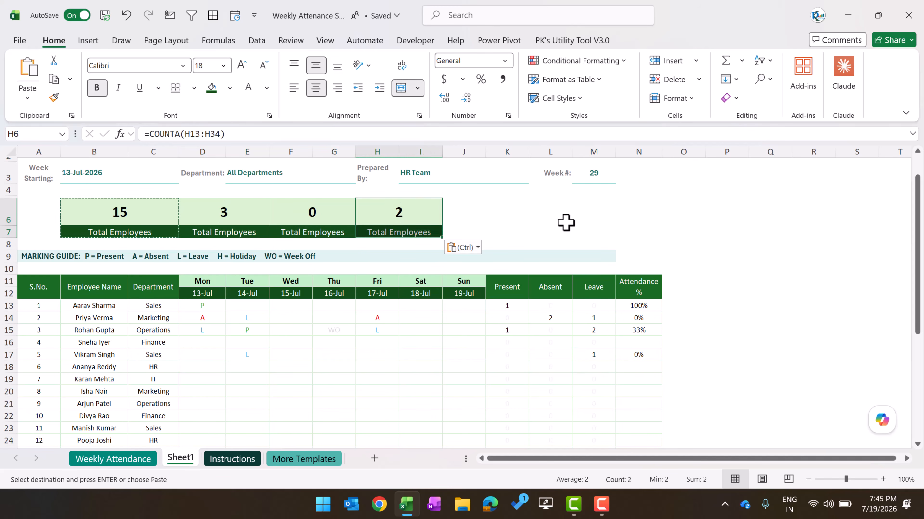
key("Right")
key("ctrl+v")
key("Escape")
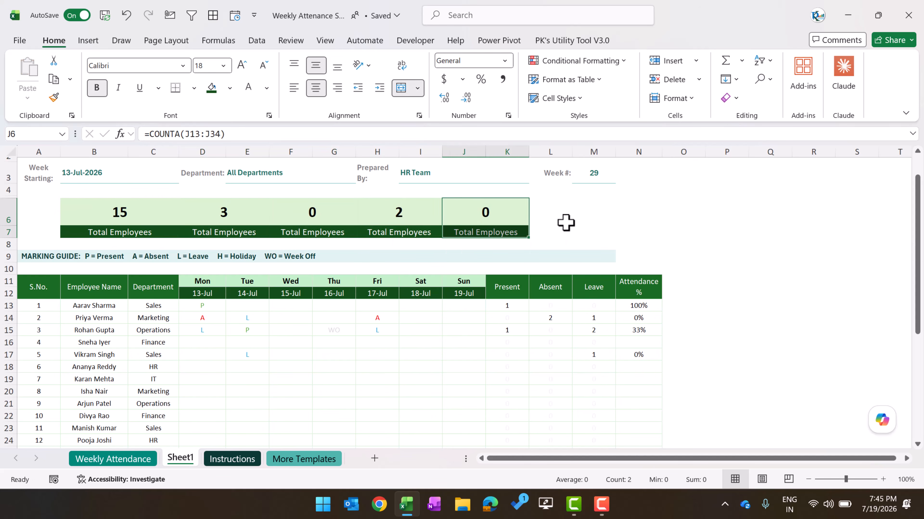
- Change the second card's label in D7 to Attendance%
left_click(223, 232)
type("Attendance")
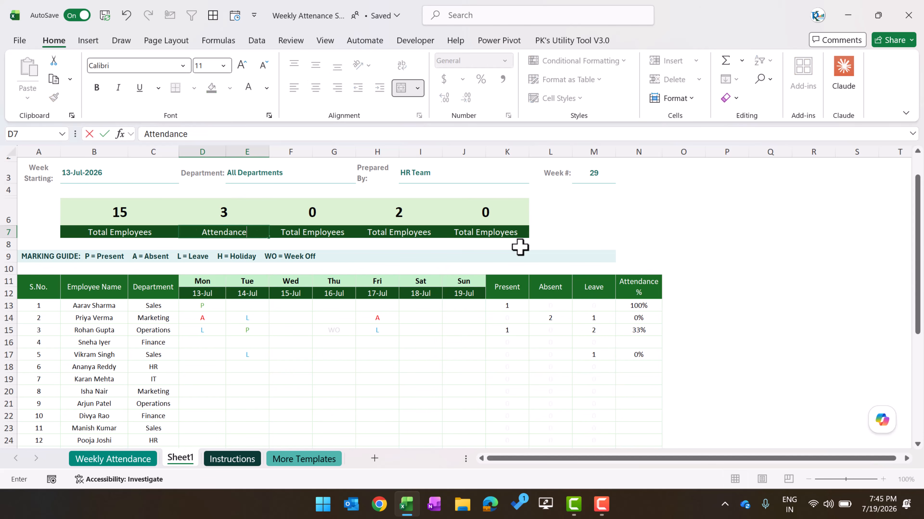
type("%")
key("Up")
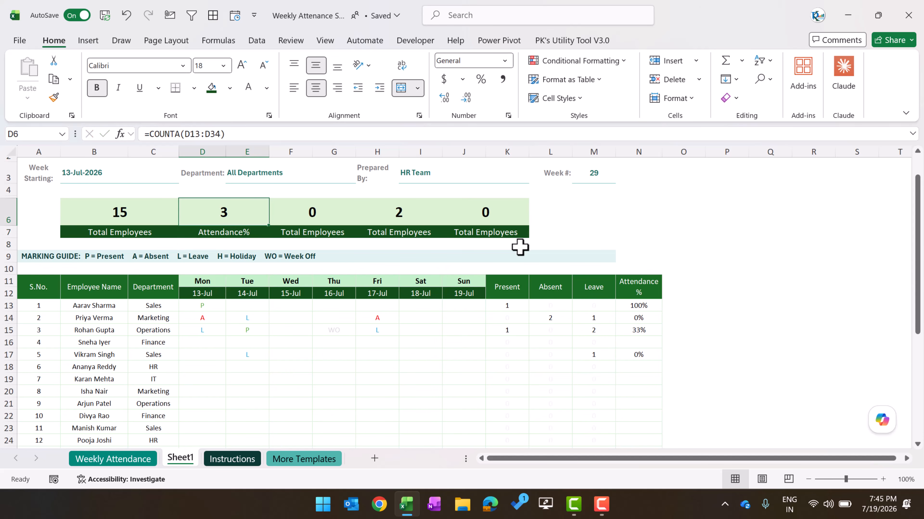
- Replace the D6 formula with one that begins =SUM(K13:K37)/, using the Present column's total as numerator
type("sum")
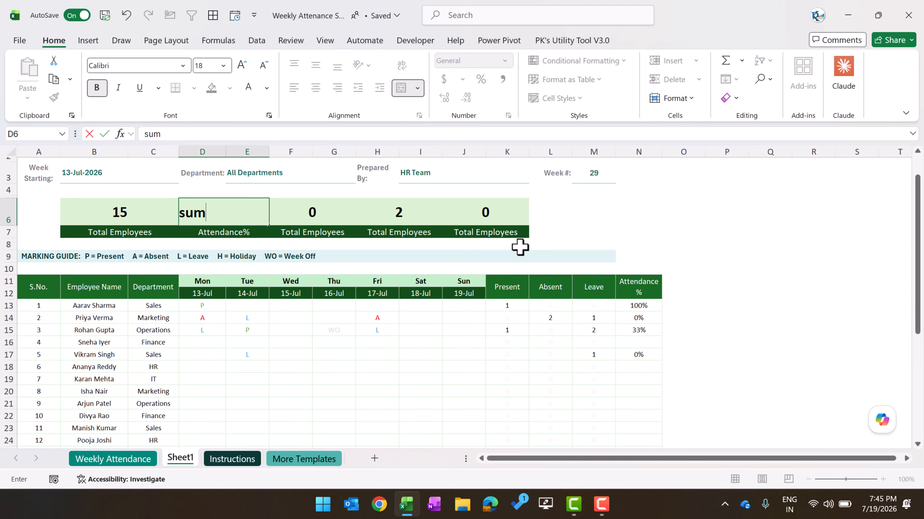
key("BackSpace")
key("BackSpace")
key("BackSpace")
type("=s")
key("Tab")
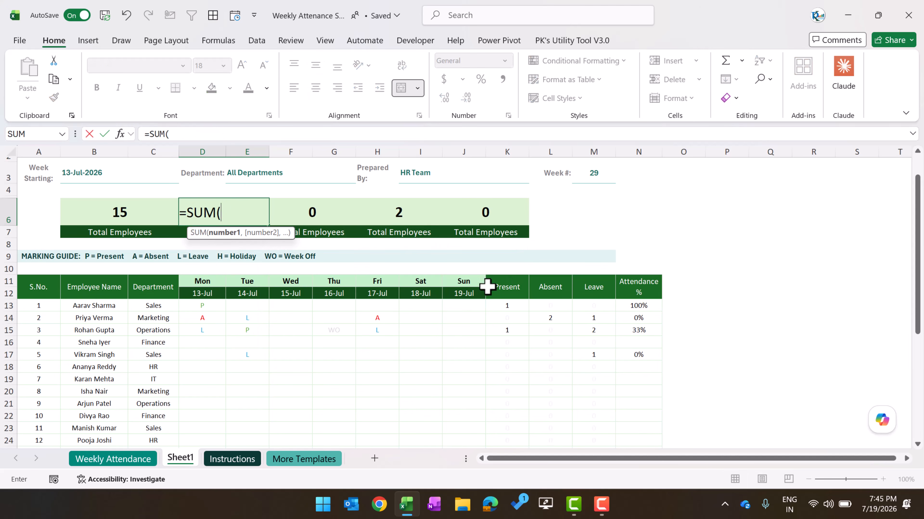
left_click(516, 307)
key("ctrl+shift+Down")
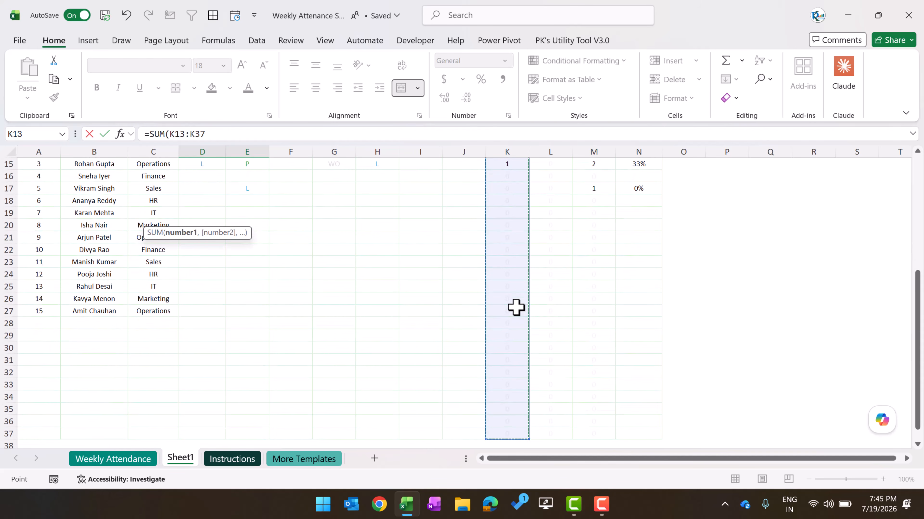
type(")/")
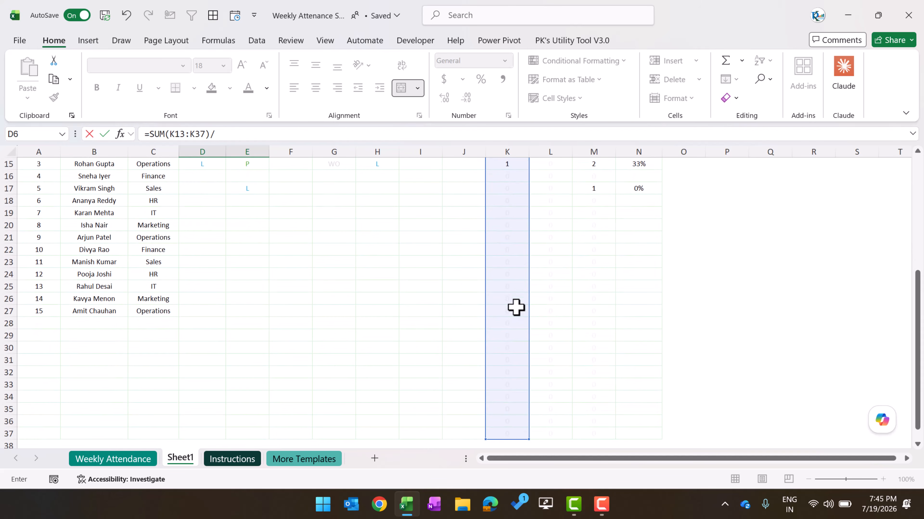
- Begin the D6 formula's denominator in parentheses with SUM(K13:K37) plus the sum of the Absent column, L13:L37
type("(sum")
key("Tab")
scroll(516, 308, "up", 5)
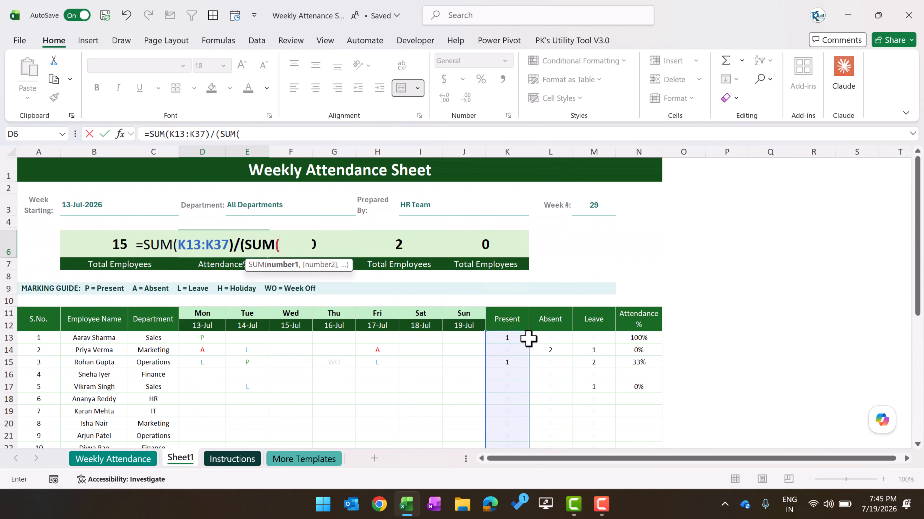
left_click(506, 336)
key("ctrl+shift+Down")
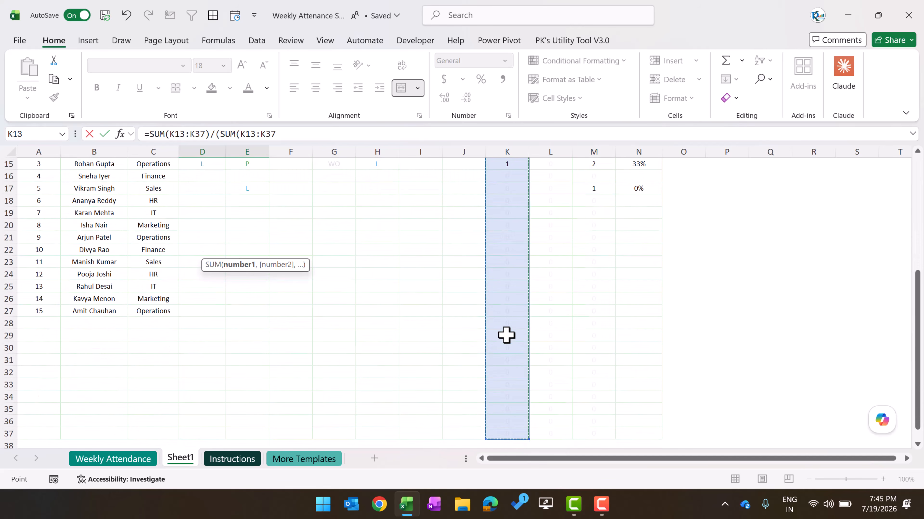
type(")+sum")
key("Tab")
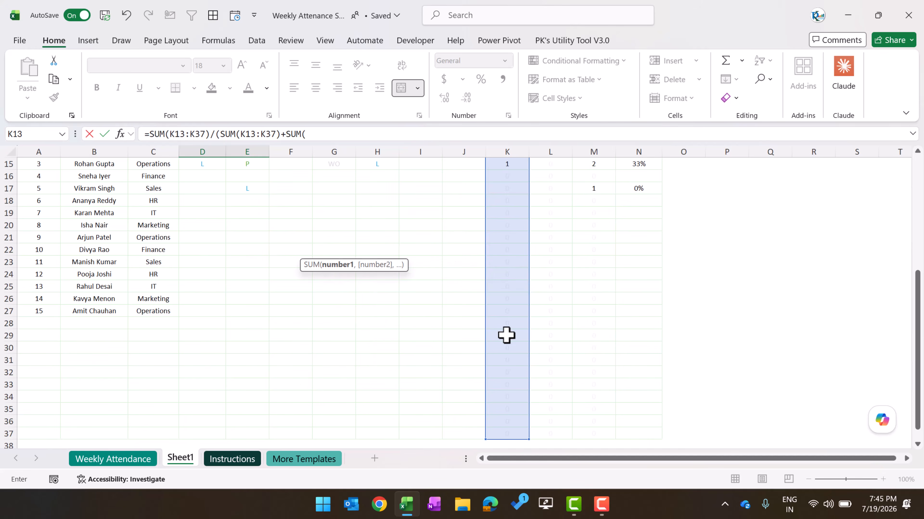
scroll(581, 310, "up", 5)
left_click(557, 325)
key("ctrl+shift+Down")
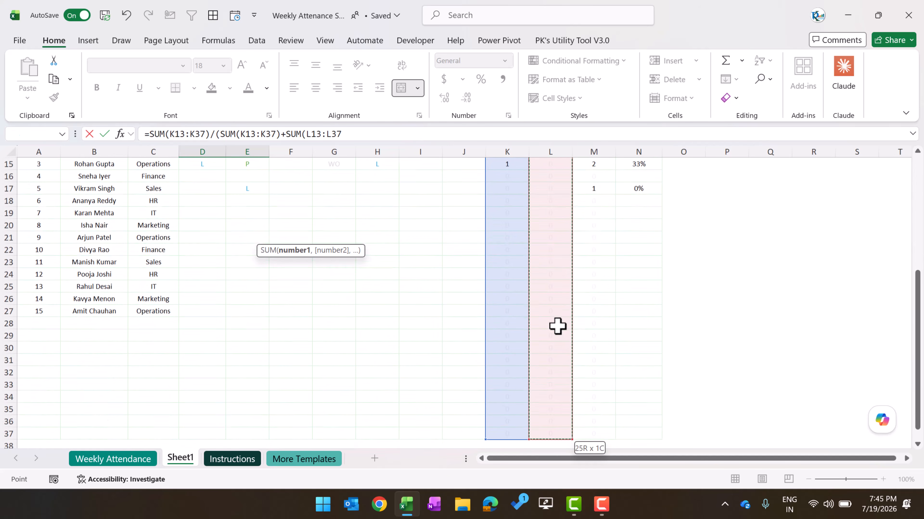
- Add SUM(M13:M37) for the Leave column to the D6 denominator and complete the formula
type(")+sum")
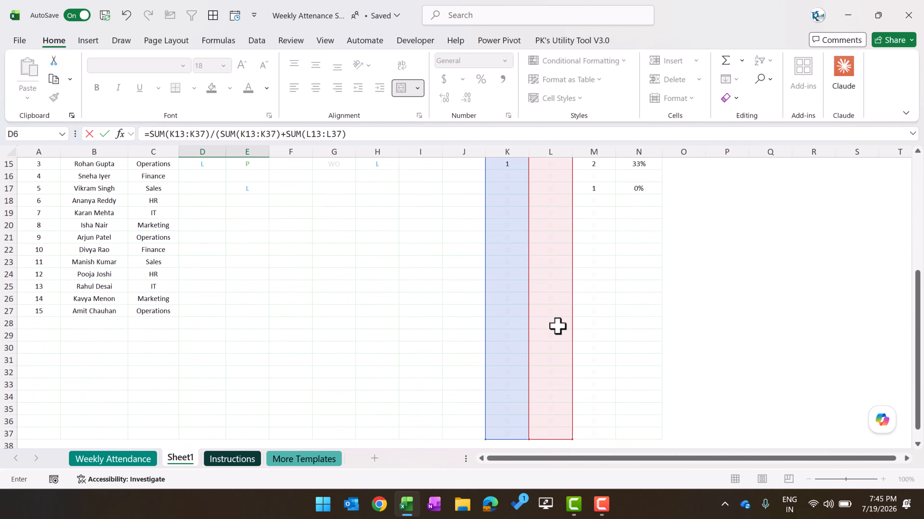
key("Tab")
scroll(647, 329, "up", 5)
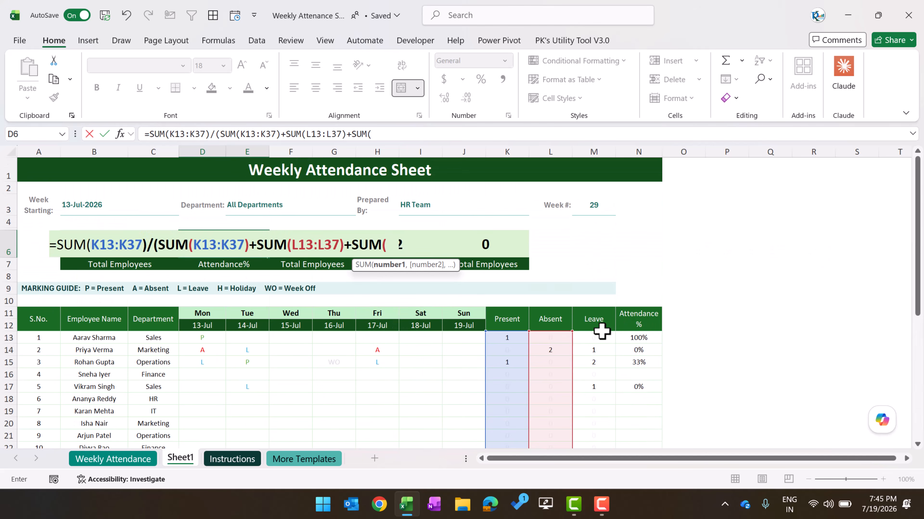
left_click(599, 325)
key("ctrl+shift+Down")
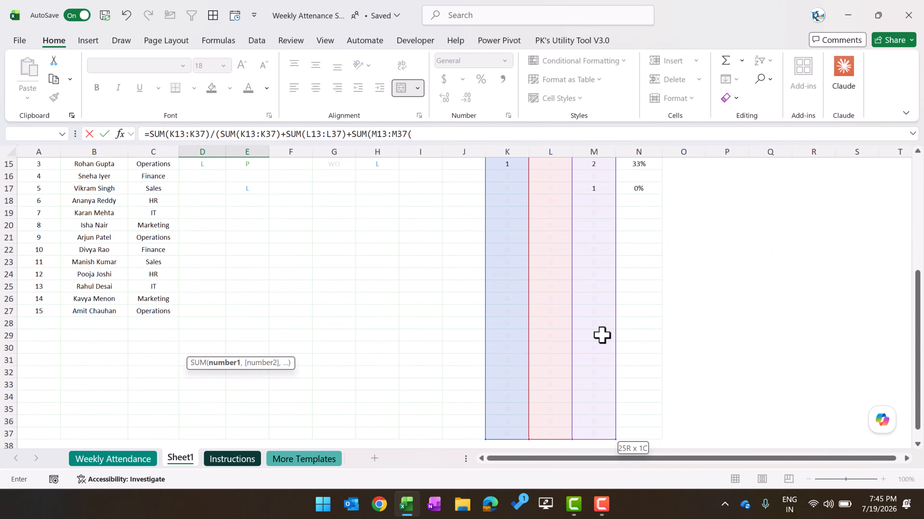
type(")")
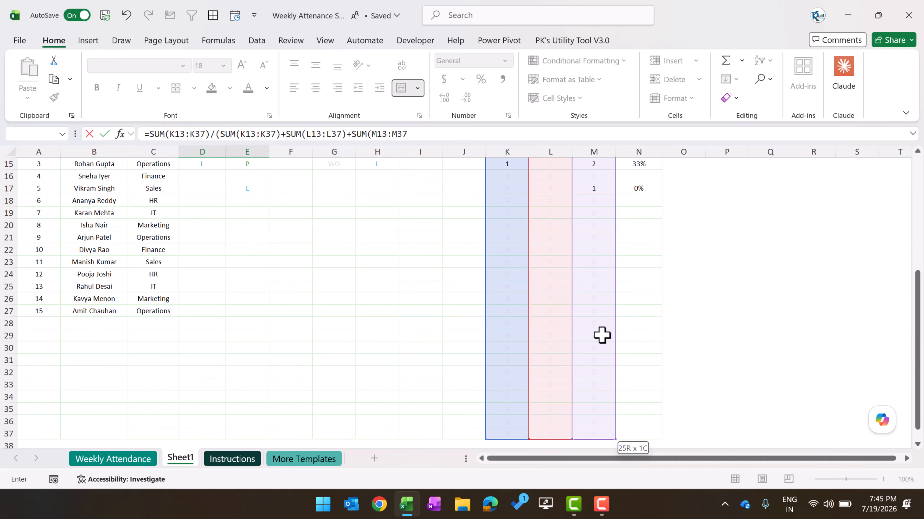
key("Return")
key("Up")
key("Up")
key("Up")
key("Up")
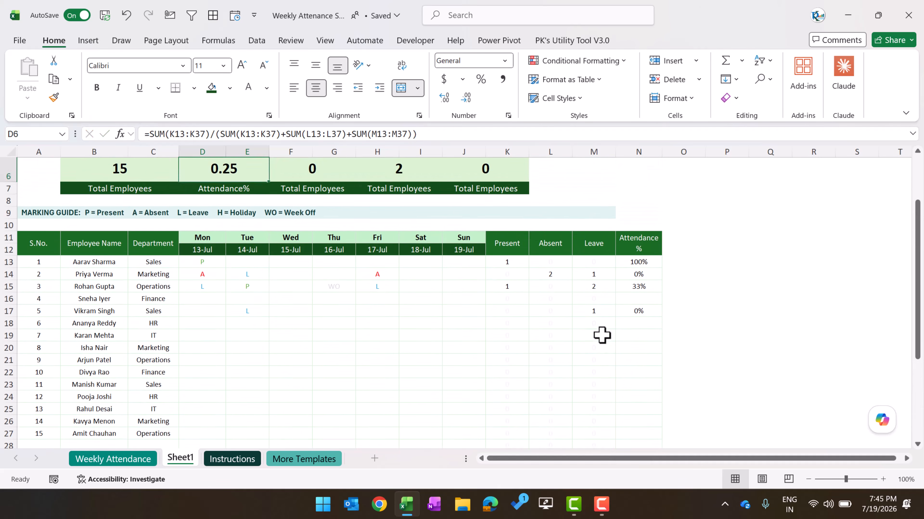
- Format the attendance rate in D6 as a percentage with one decimal place
key("Down")
key("Down")
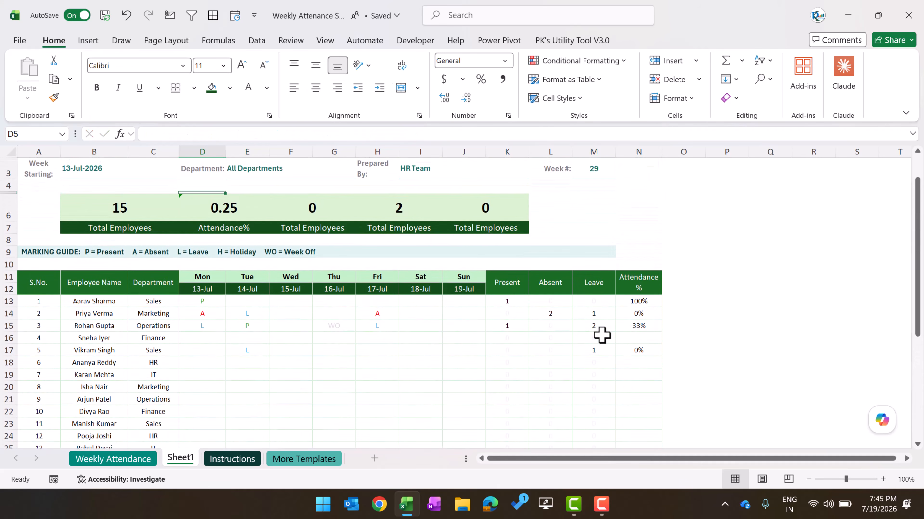
key("Down")
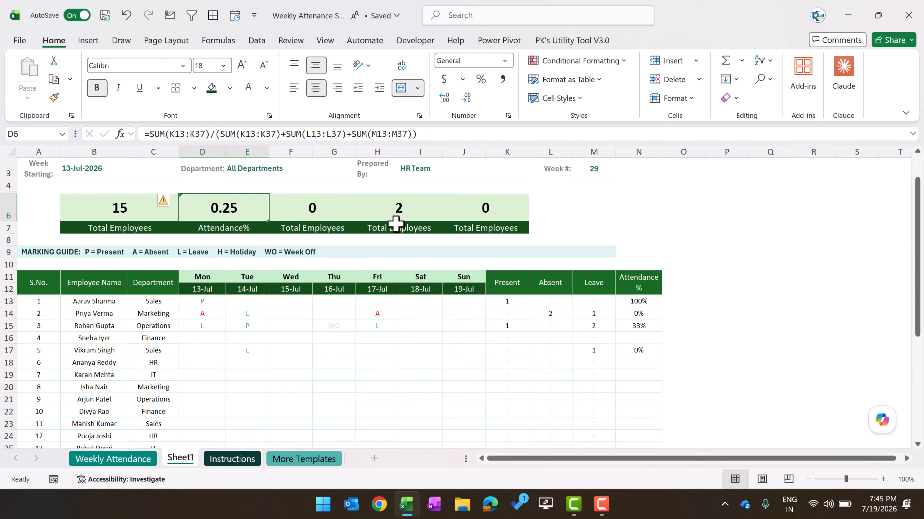
left_click(481, 80)
left_click(310, 230)
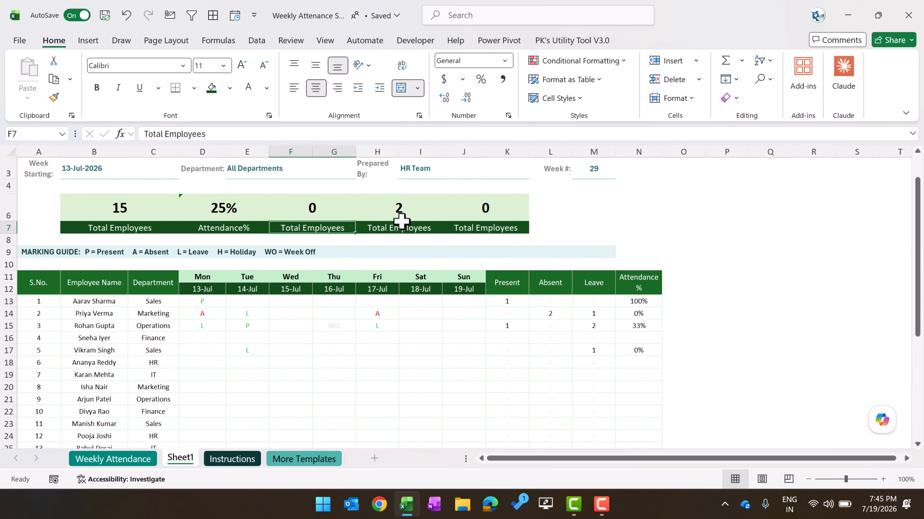
left_click(215, 207)
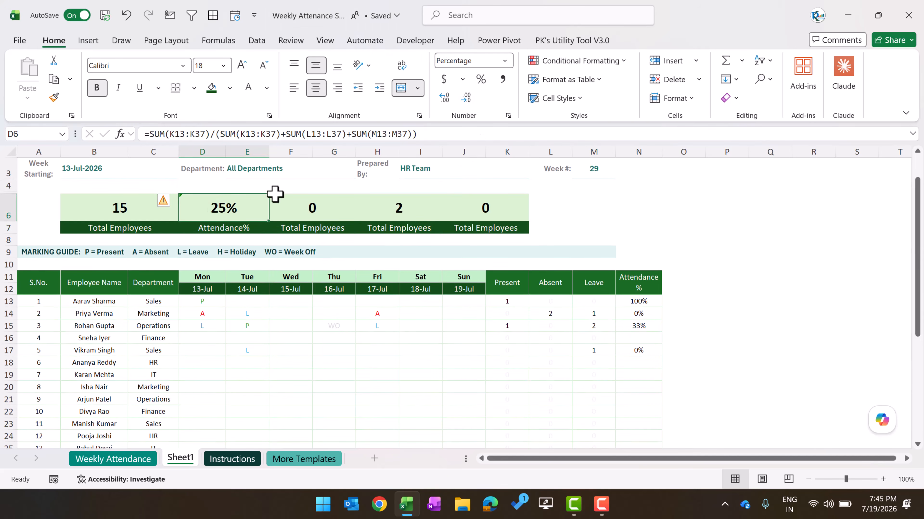
left_click(344, 207)
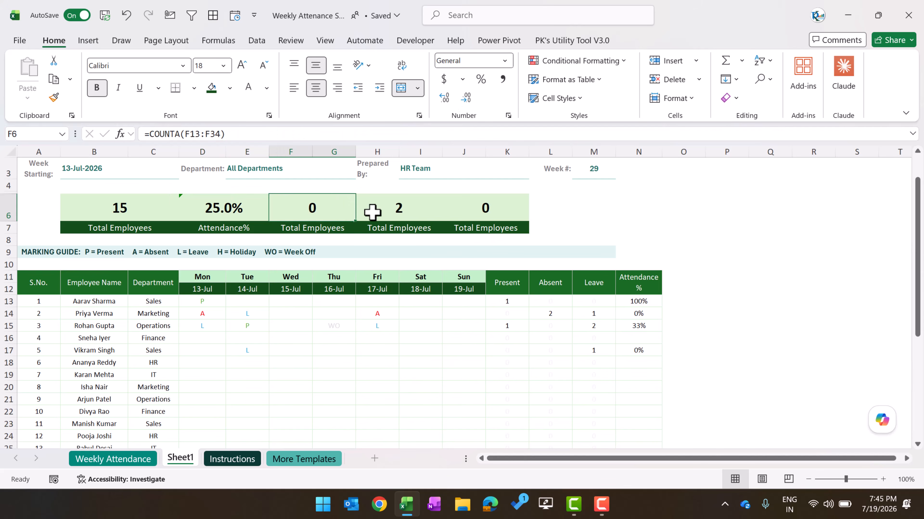
- Relabel the remaining cards as Present Days in F7, Absent Days in H7 and Leave Days in J7
left_click(338, 228)
type("Present Days")
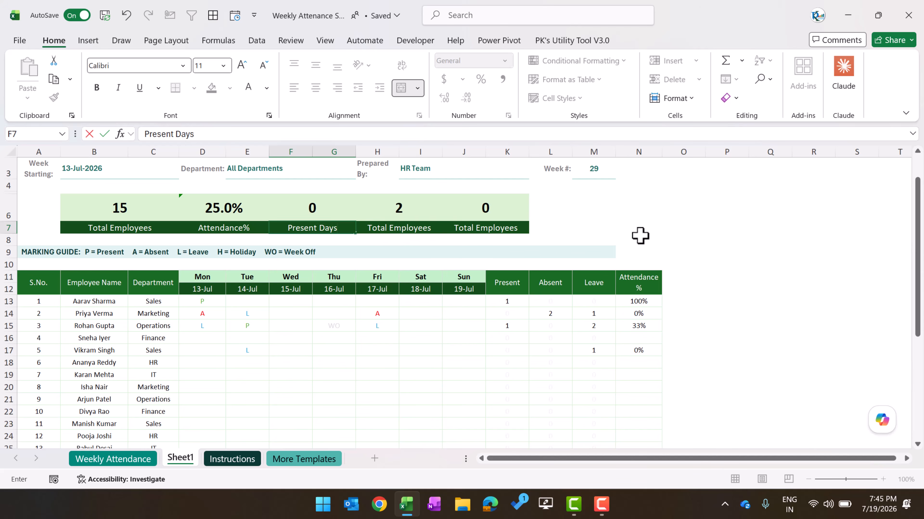
key("Tab")
type("Ab")
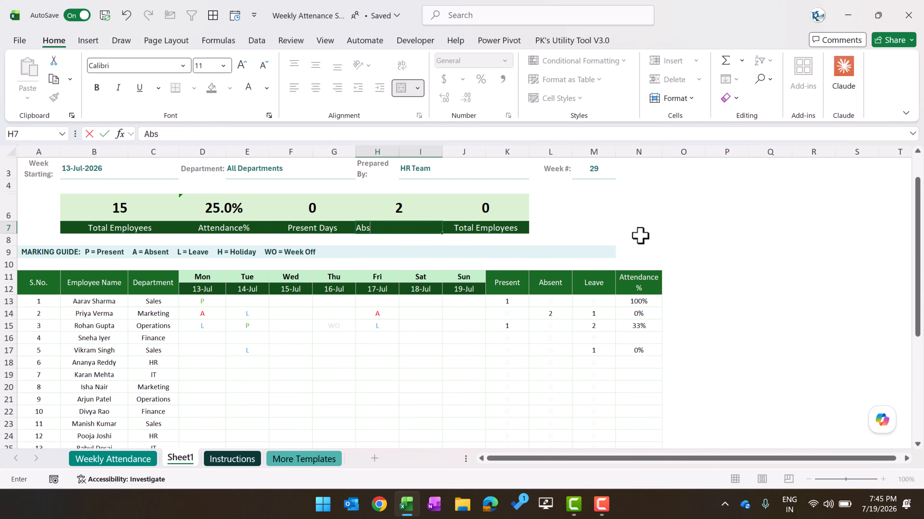
key("Return")
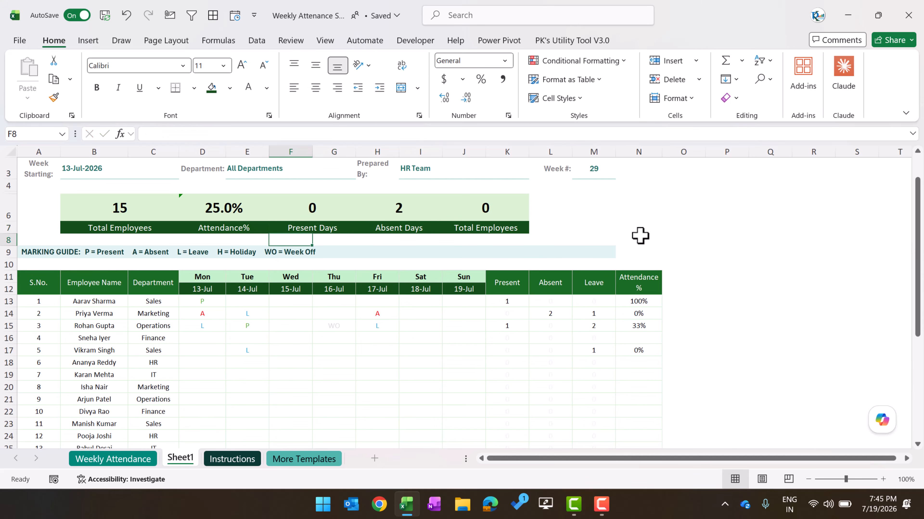
key("Up")
key("Right")
key("Right")
type("Le")
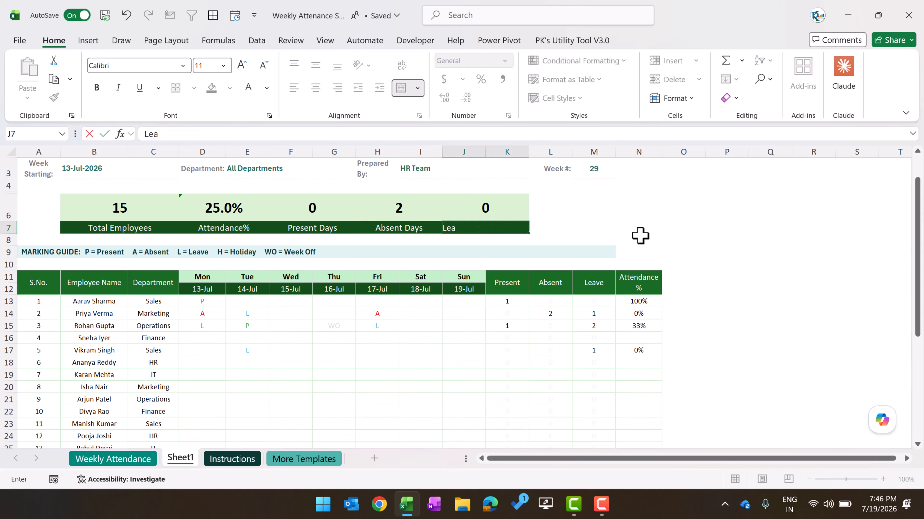
type("ave Days")
key("Return")
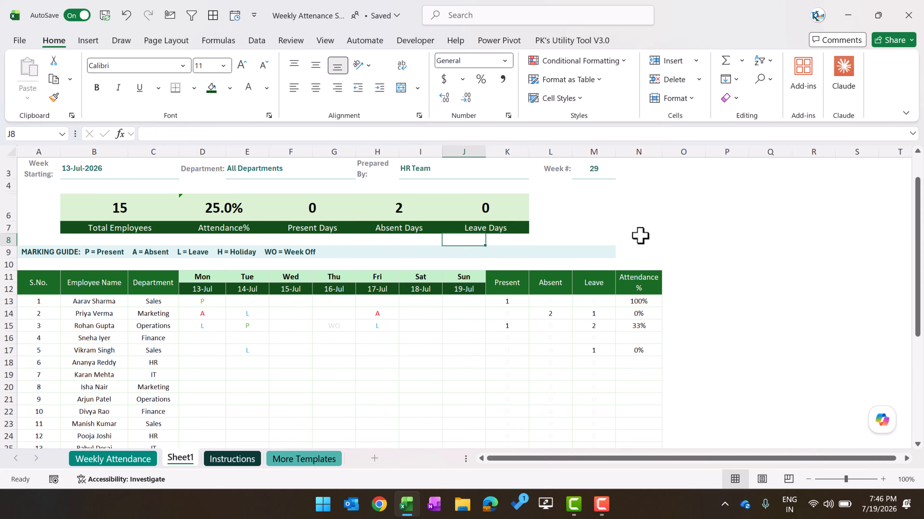
- Replace the Present Days formula in F6 with a SUM of the Present column, K13:K37
key("Up")
key("Up")
key("Left")
key("Left")
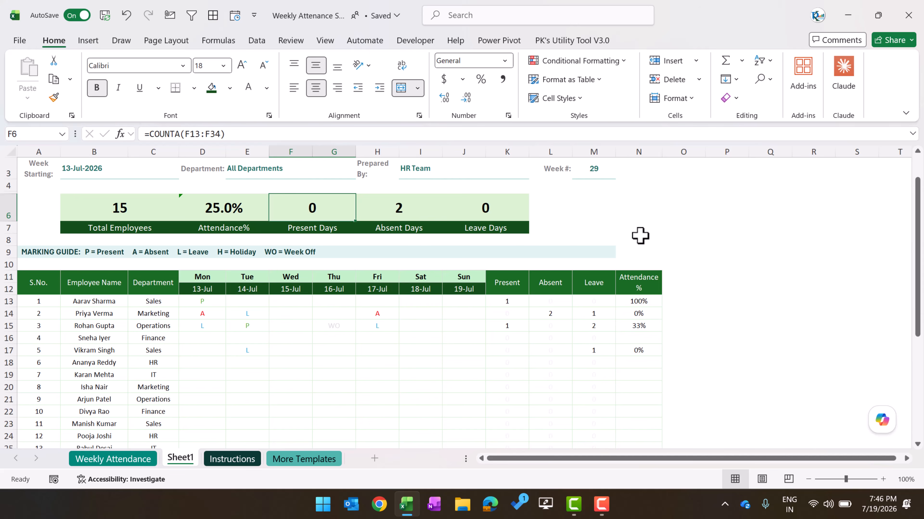
type("=sum")
key("Tab")
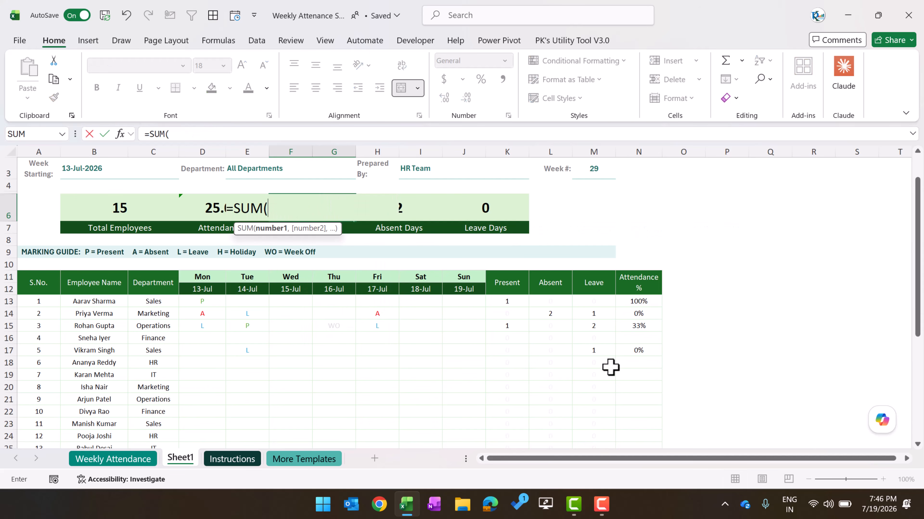
left_click(492, 298)
key("ctrl+shift+Down")
key("Return")
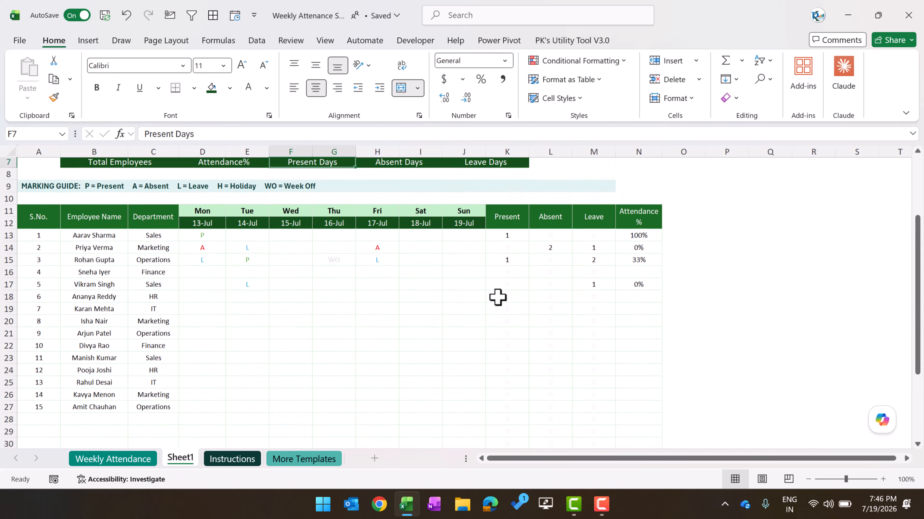
key("Up")
key("Up")
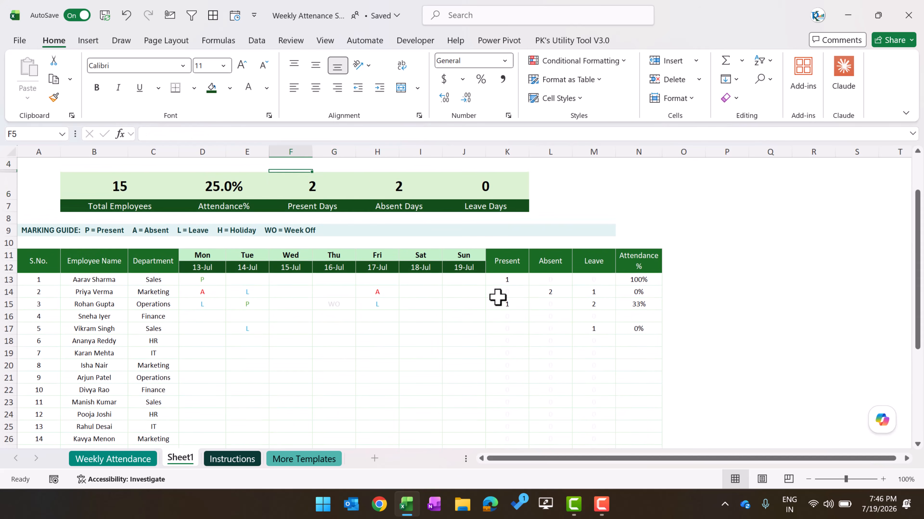
- Replace the Absent Days formula in H6 with a SUM of the Absent column, L13:L37
key("Down")
key("Right")
type("=shm")
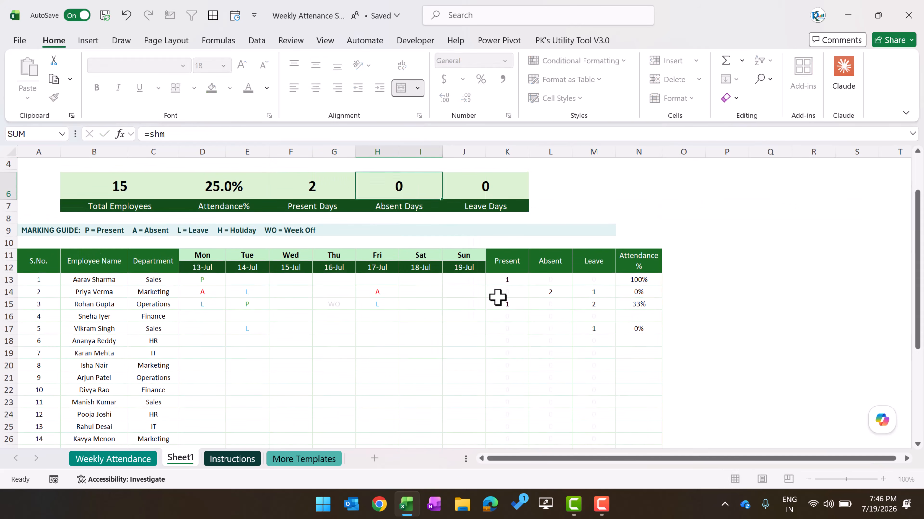
key("Tab")
key("Left")
type("=sum")
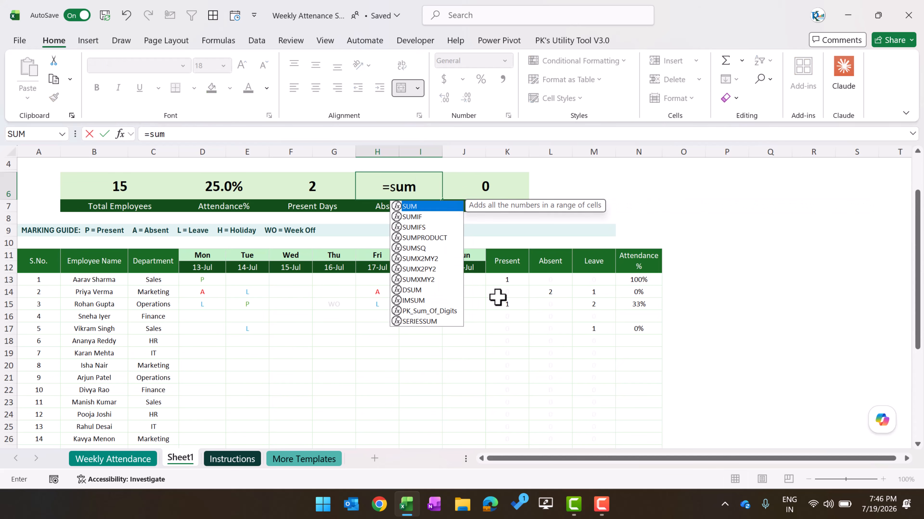
key("Tab")
key("Down")
key("Down")
key("Down")
key("Down")
key("Down")
key("Right")
key("Down")
key("Right")
key("Right")
key("Right")
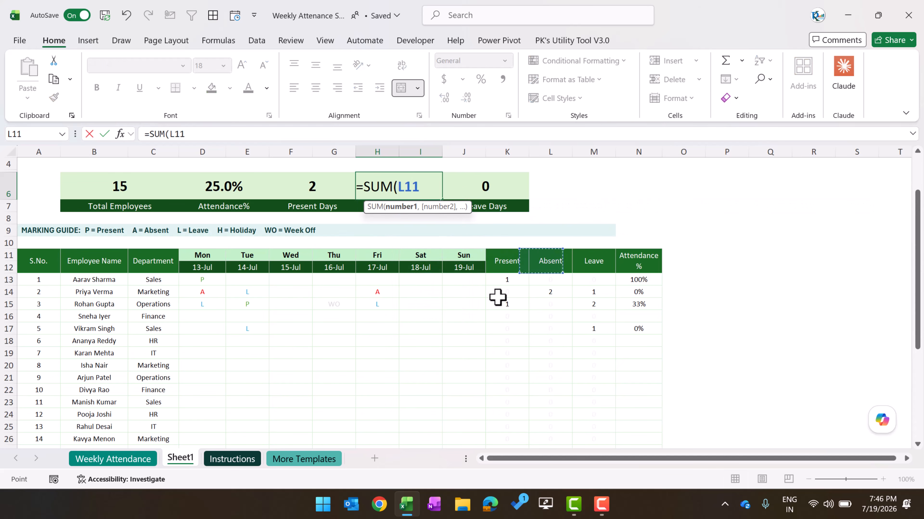
key("Down")
key("ctrl+shift+Down")
key("Return")
key("Up")
key("Up")
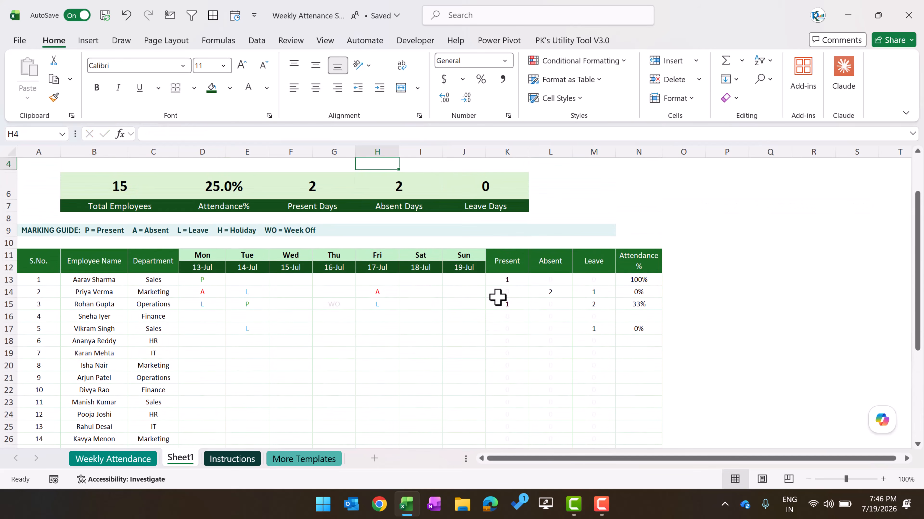
- Replace the Leave Days formula in J6 with =SUM(M13:M37), totalling the Leave column
key("Down")
key("Right")
key("Right")
key("Left")
key("F2")
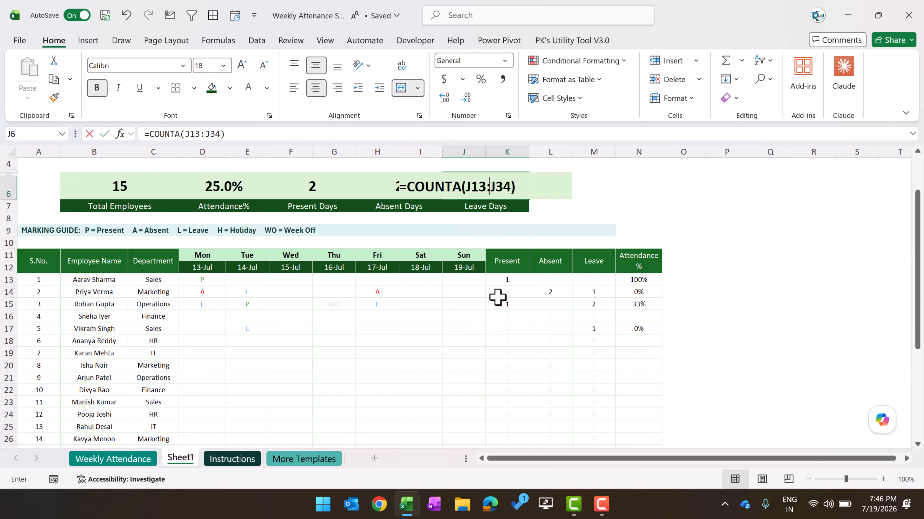
type("=sum")
key("Tab")
key("Down")
key("Down")
key("Down")
key("Down")
key("Right")
key("Down")
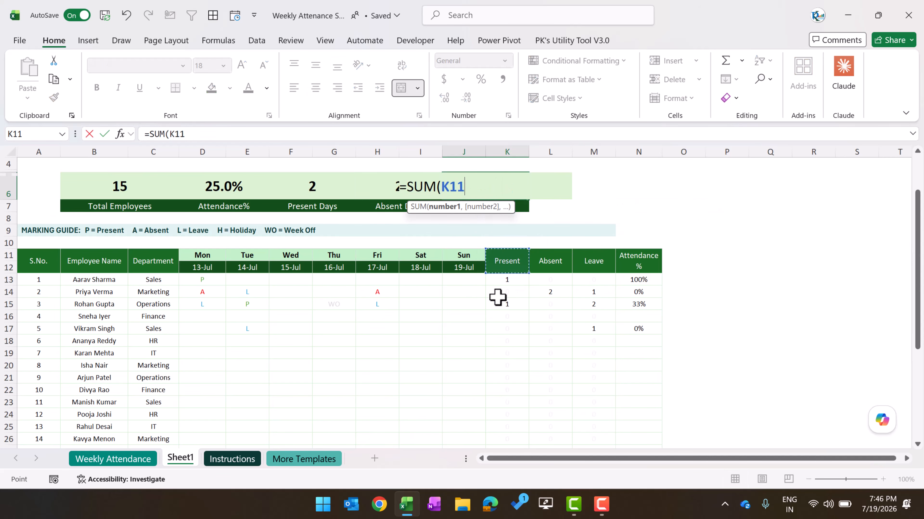
key("Down")
key("Right")
key("Right")
key("ctrl+shift+Down")
key("Return")
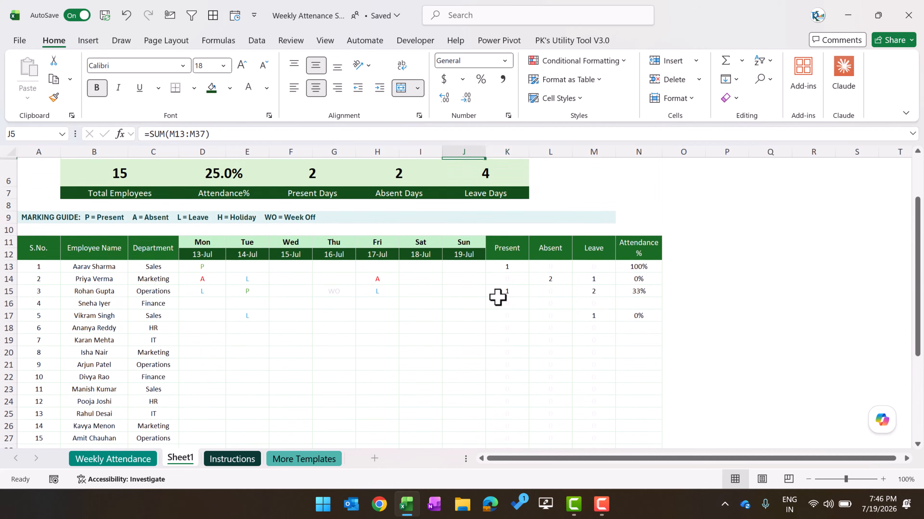
- Examine the summary cards on the Weekly Attendance sheet, including the present label and the on-leave formula, as a reference
key("ctrl+Home")
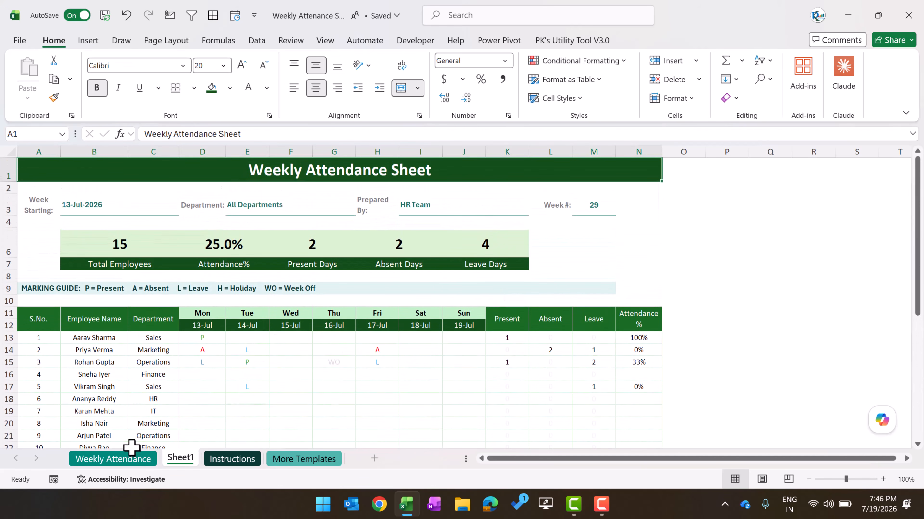
left_click(113, 459)
scroll(486, 293, "up", 7)
left_click(353, 284)
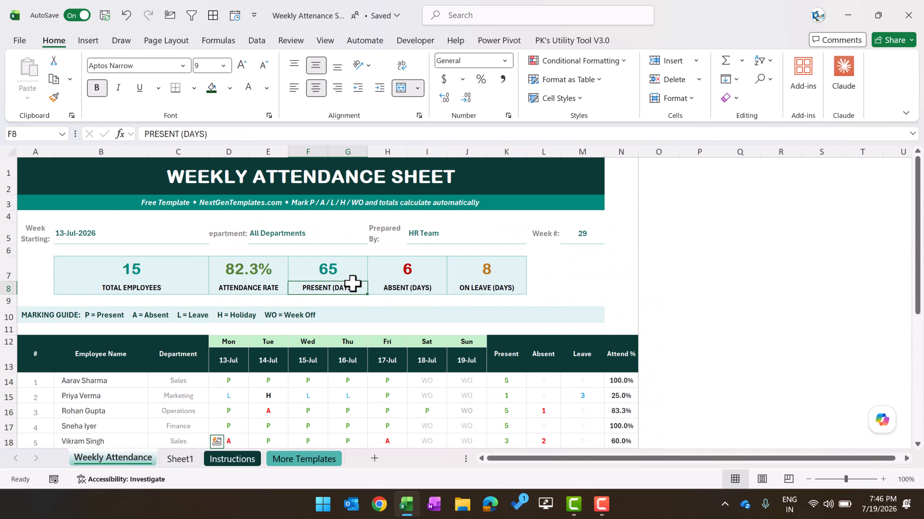
left_click(509, 278)
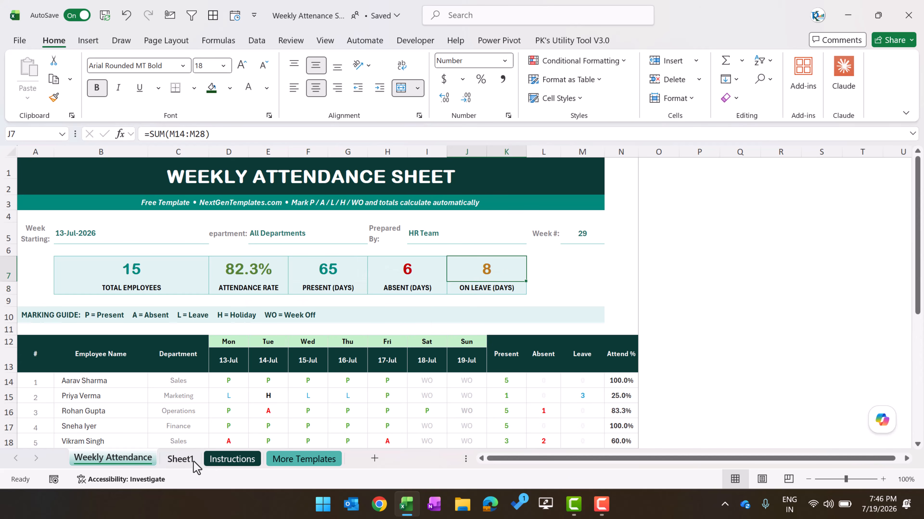
- On Sheet1, set the font colour of the Present column totals K13:K37 to green
left_click(180, 459)
left_click(516, 338)
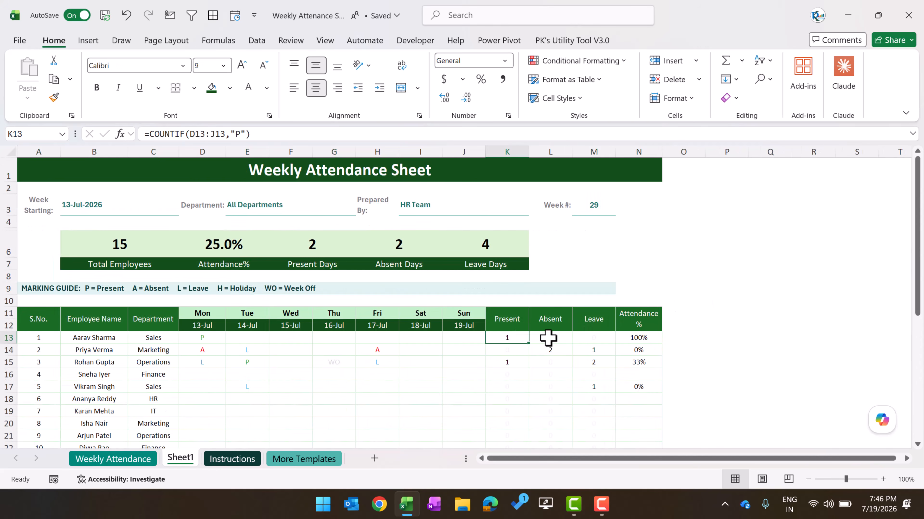
double_click(528, 343)
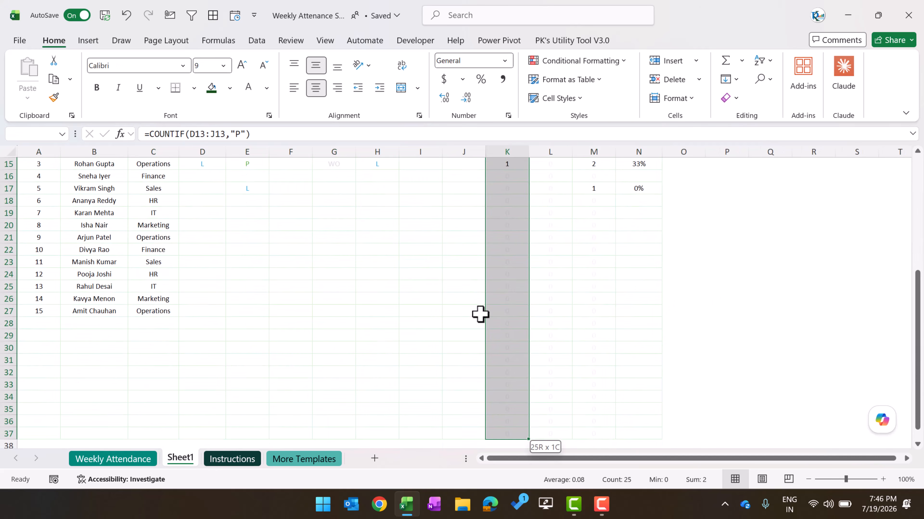
left_click(269, 89)
left_click(404, 174)
scroll(598, 196, "up", 4)
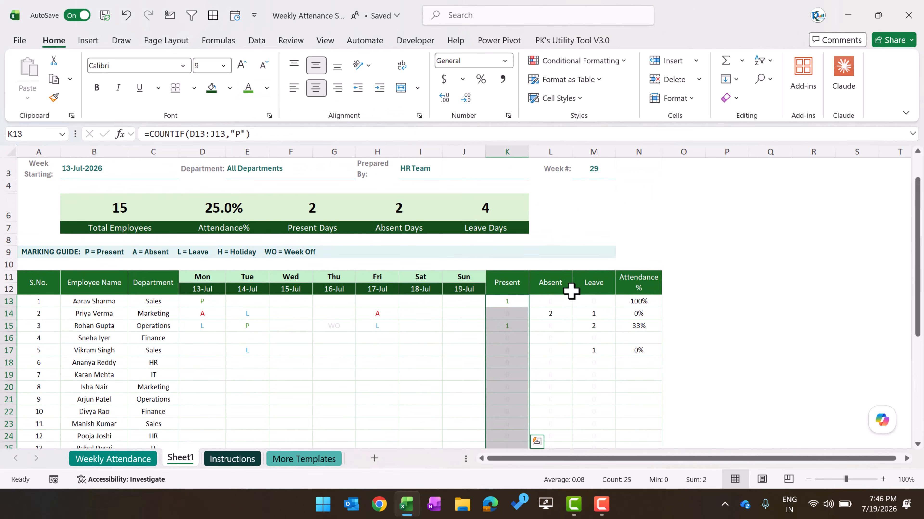
- Set the font colour of the Absent column totals L13:L37 to red
left_click(567, 303)
key("ctrl+shift+Down")
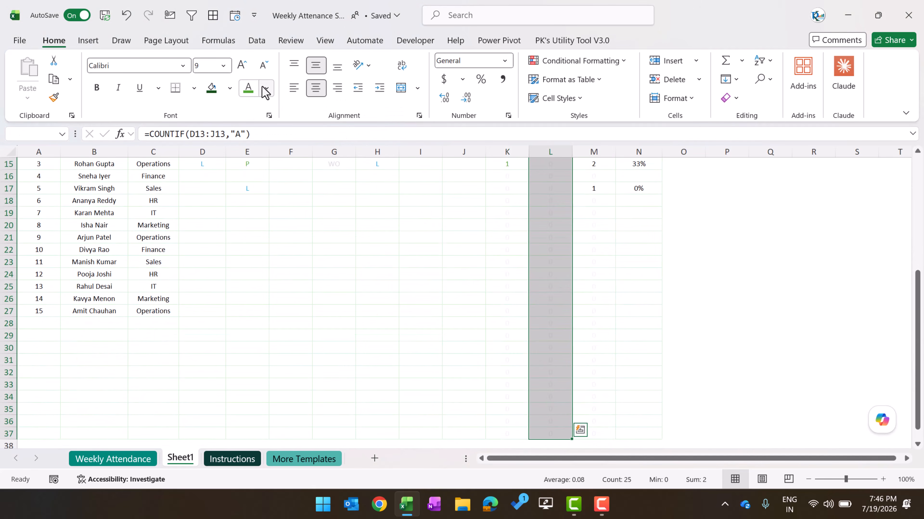
left_click(266, 89)
left_click(274, 299)
scroll(303, 301, "up", 4)
left_click(600, 254)
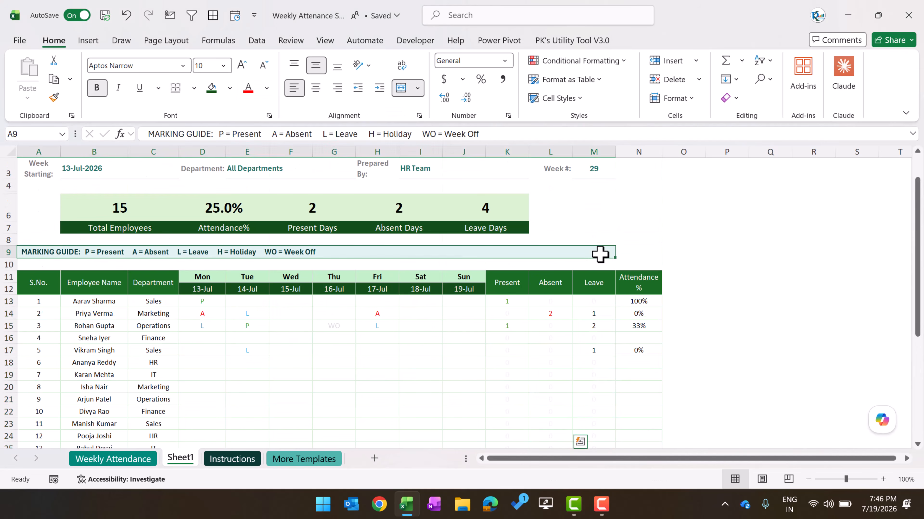
key("Down")
key("Down")
key("Down")
key("Down")
key("Down")
key("Right")
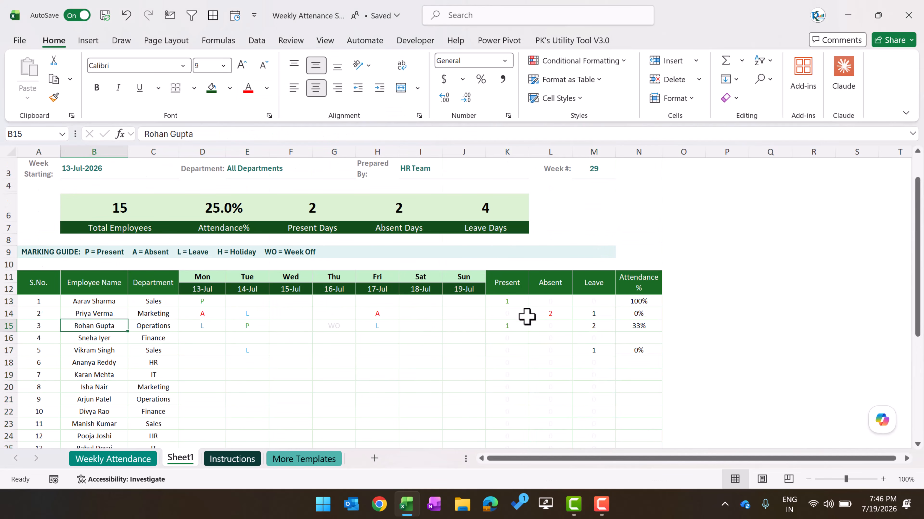
- Set the font colour of the Leave column totals M13:M37 to light blue
left_click(589, 303)
key("ctrl+shift+Down")
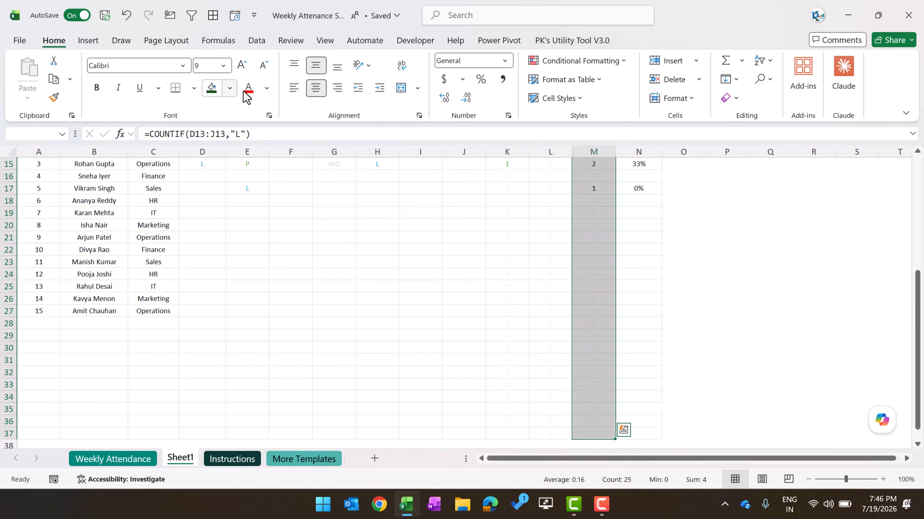
left_click(266, 89)
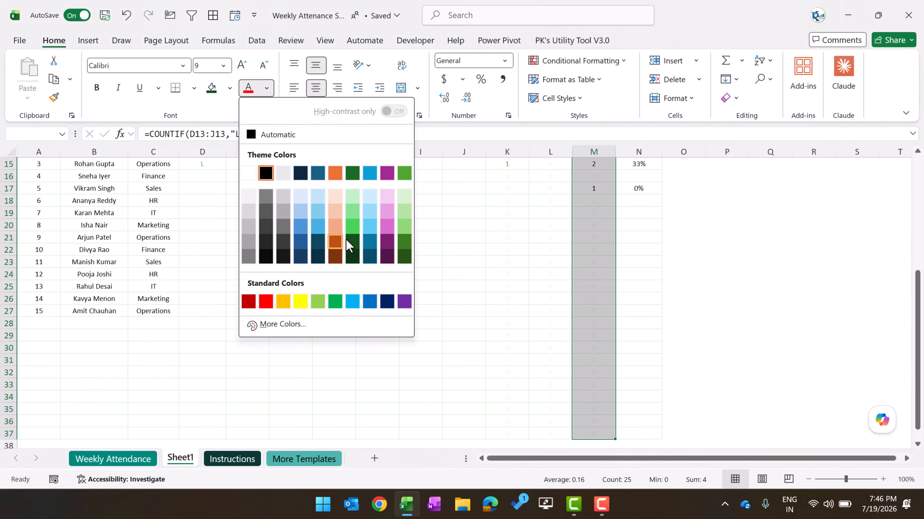
left_click(374, 173)
scroll(532, 262, "up", 4)
- Colour the Present Days card value in F6 green and the Absent Days card value in H6 red
left_click(312, 208)
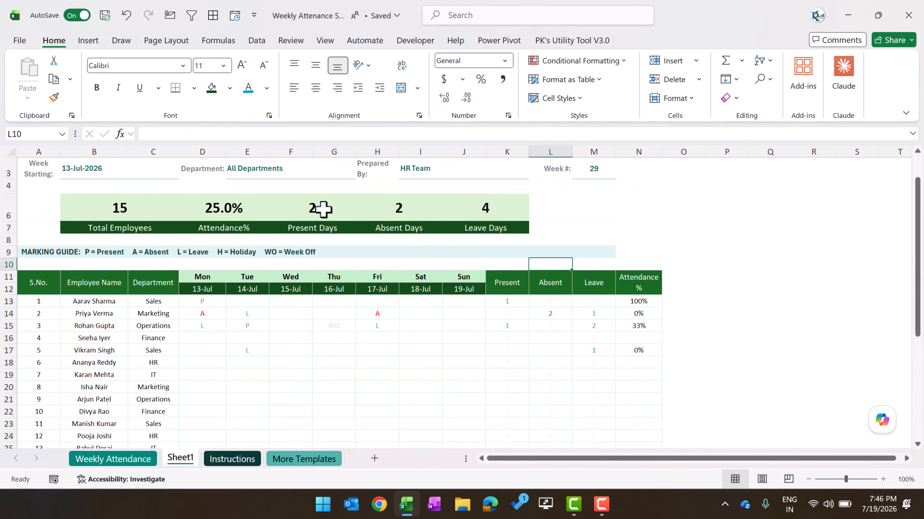
left_click(266, 89)
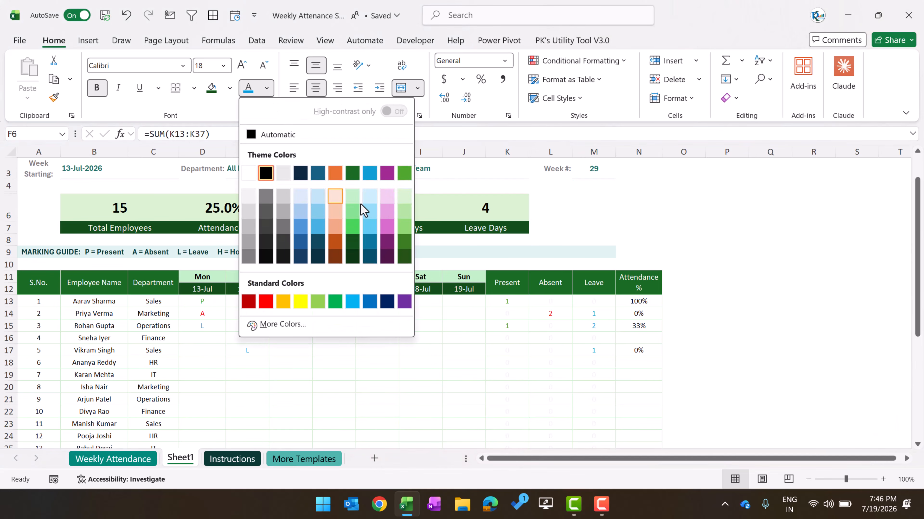
left_click(405, 174)
left_click(386, 202)
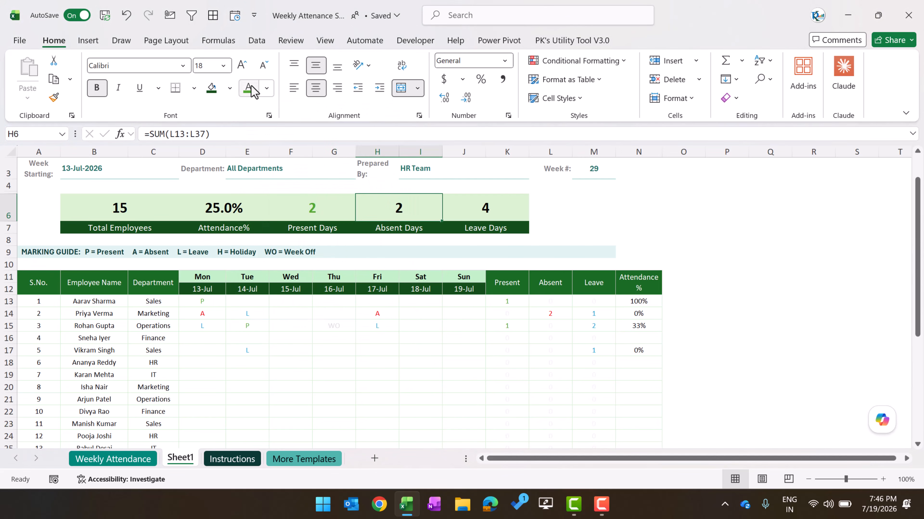
left_click(267, 89)
left_click(263, 93)
left_click(265, 89)
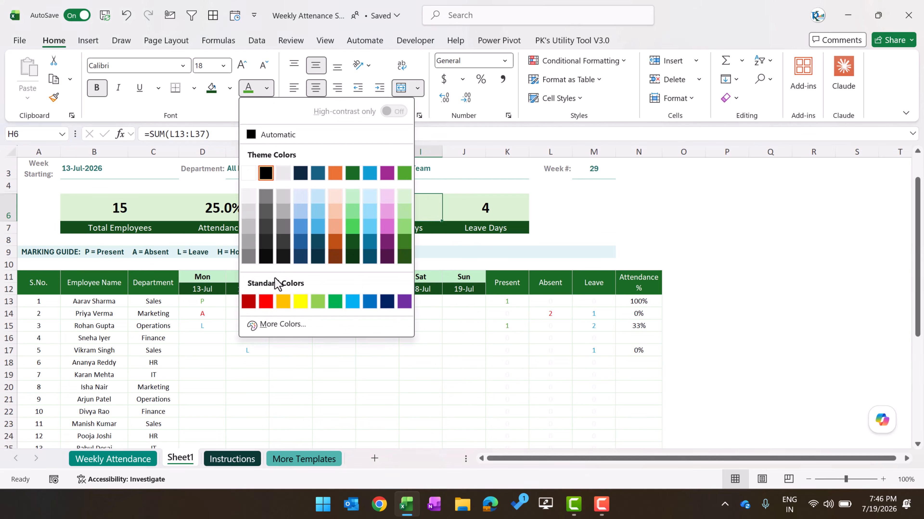
left_click(266, 302)
- Set the font colour of the Leave Days card value in J6 to light blue
left_click(487, 206)
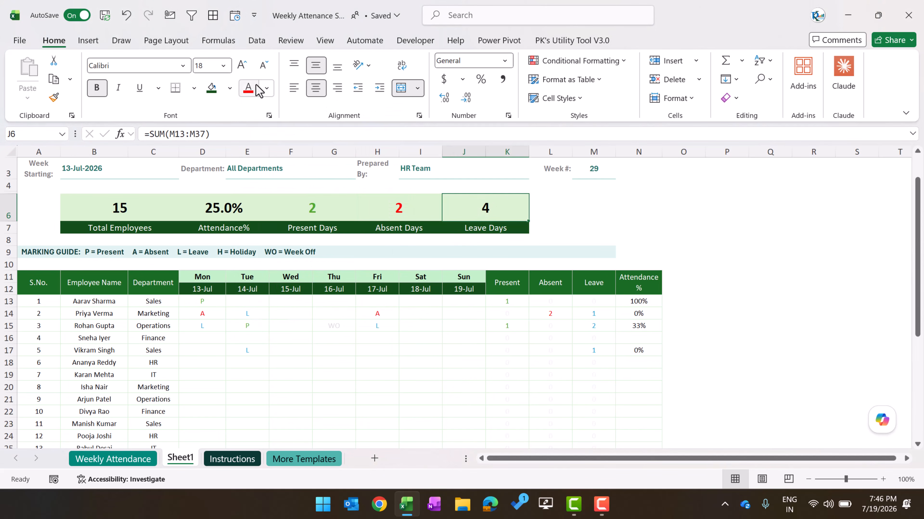
left_click(266, 88)
left_click(336, 184)
left_click(266, 88)
left_click(372, 166)
left_click(651, 218)
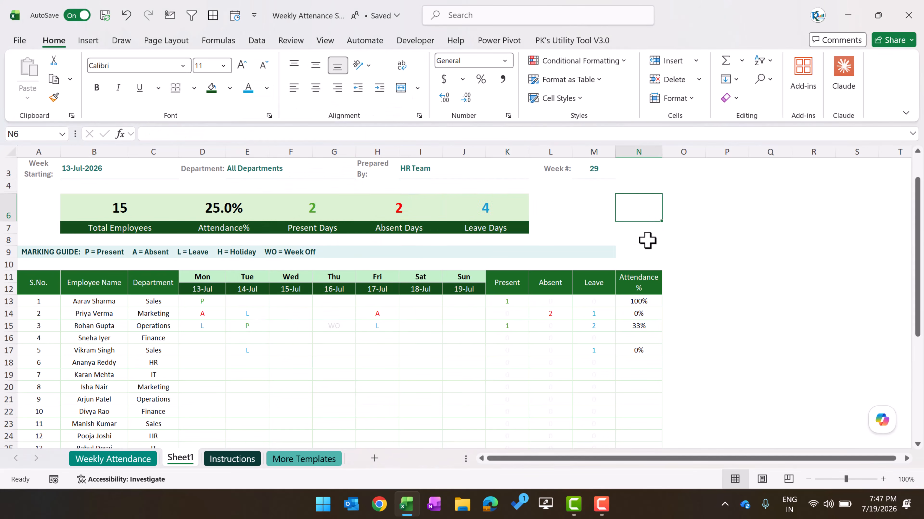
- Clear all attendance marks from the daily grid D13:J37
scroll(651, 238, "up", 1)
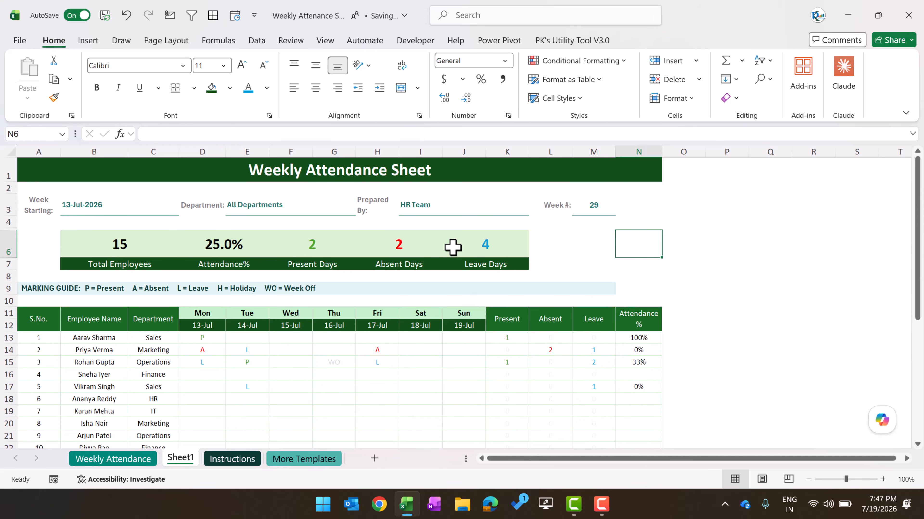
scroll(421, 238, "down", 3)
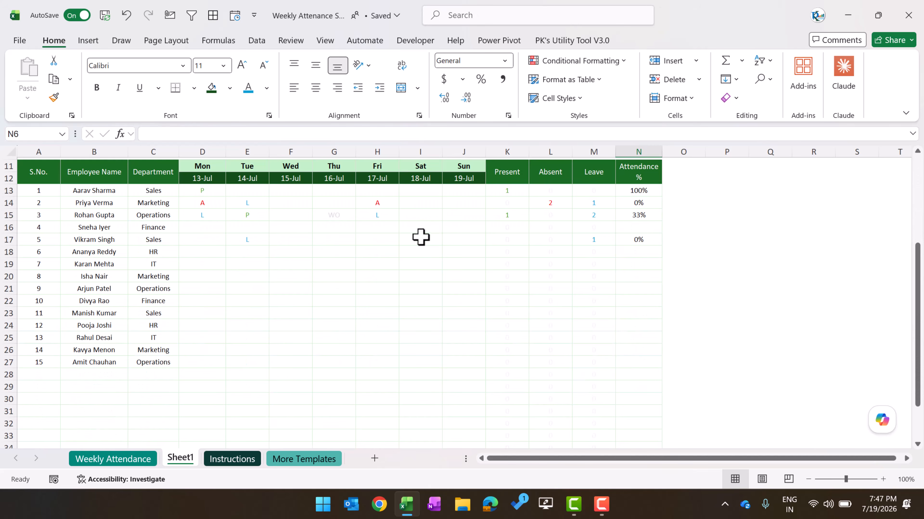
scroll(421, 238, "up", 3)
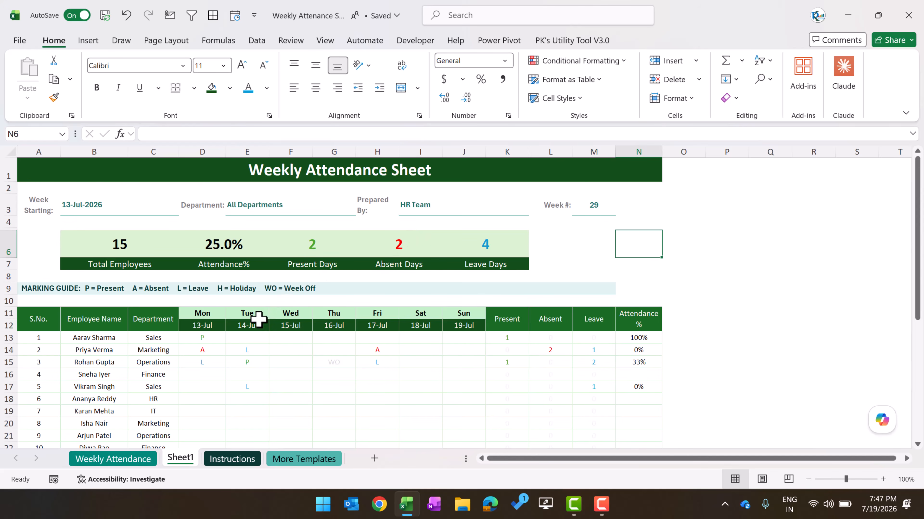
left_click(205, 339)
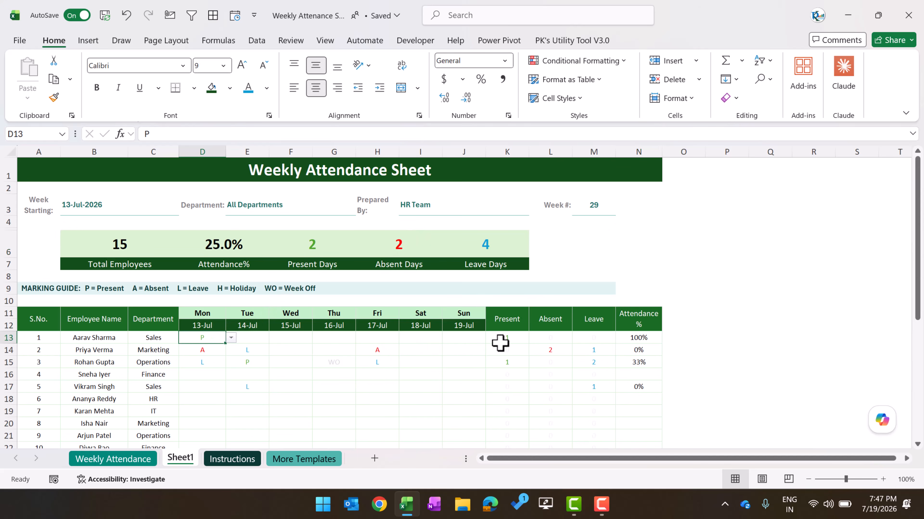
scroll(500, 343, "down", 4)
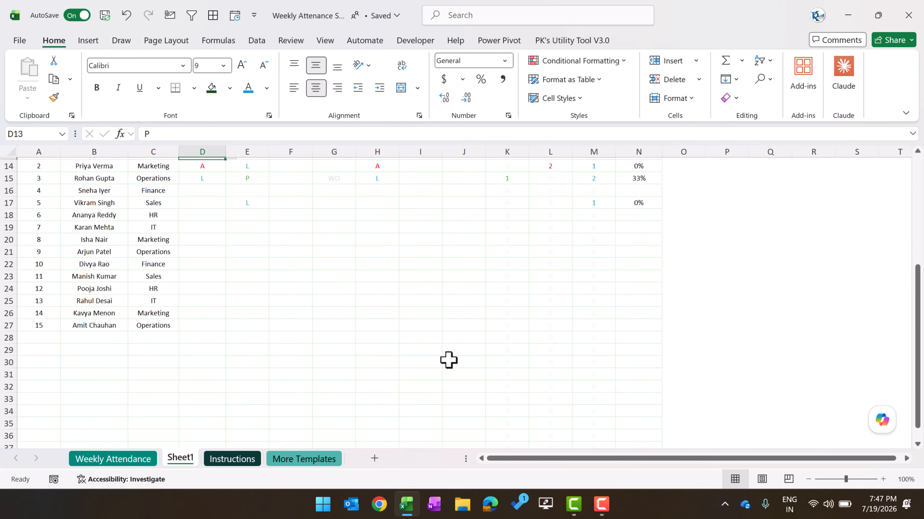
scroll(467, 433, "down", 3)
left_click(465, 336, "shift")
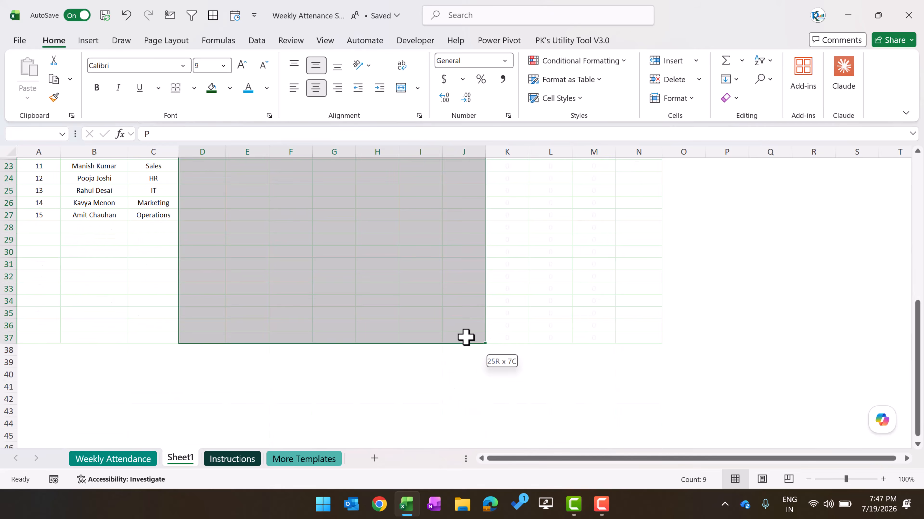
scroll(450, 293, "up", 5)
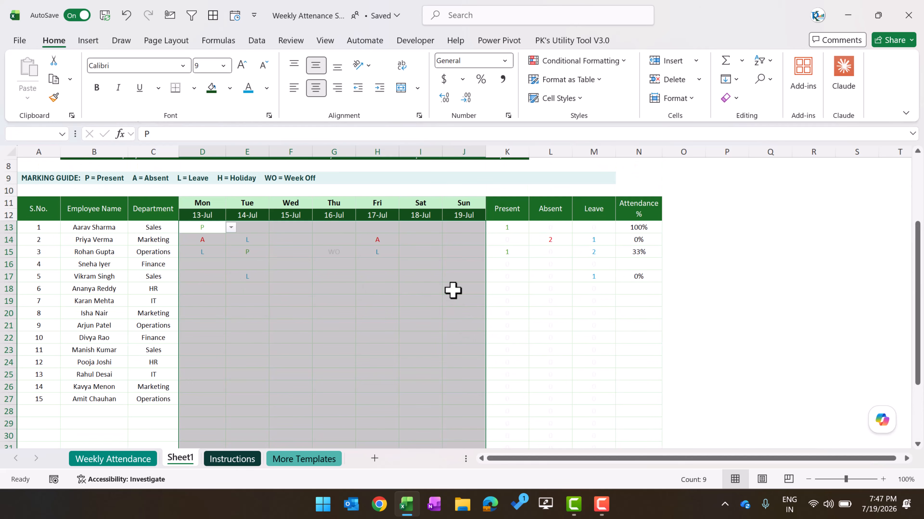
key("Delete")
left_click(336, 277)
scroll(309, 280, "up", 2)
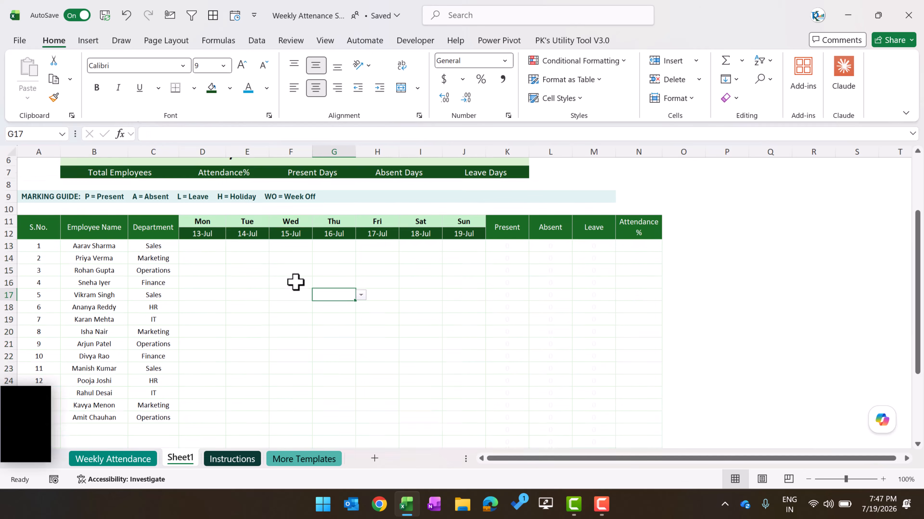
- Try 20jul as the Monday date in D12 and check the dates across the rest of the week
left_click(205, 289)
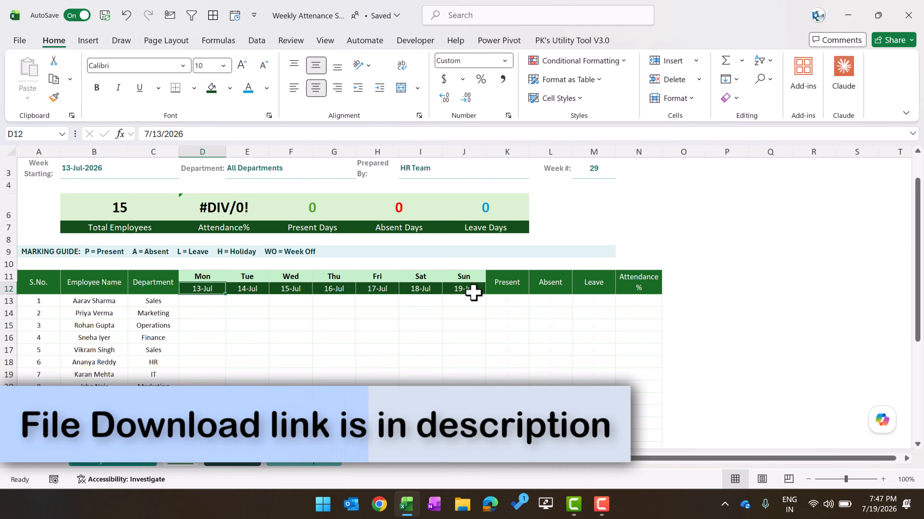
type("20")
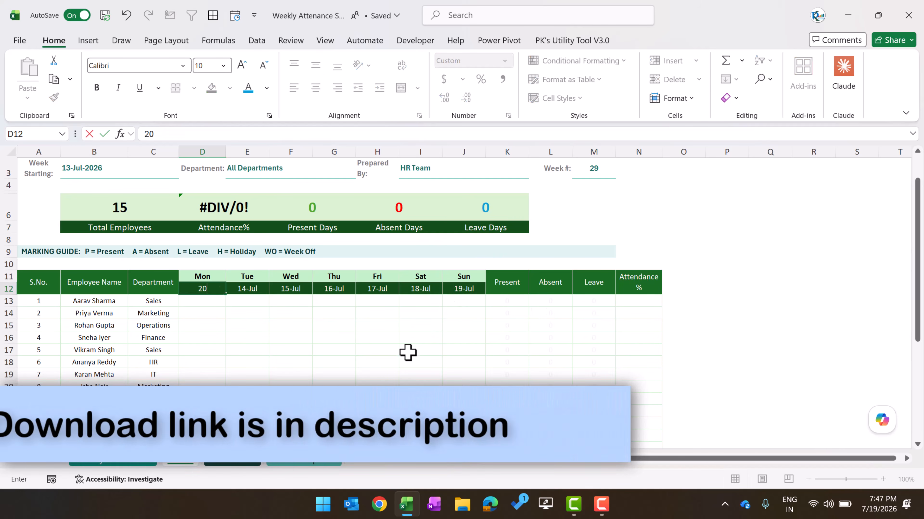
type("jul")
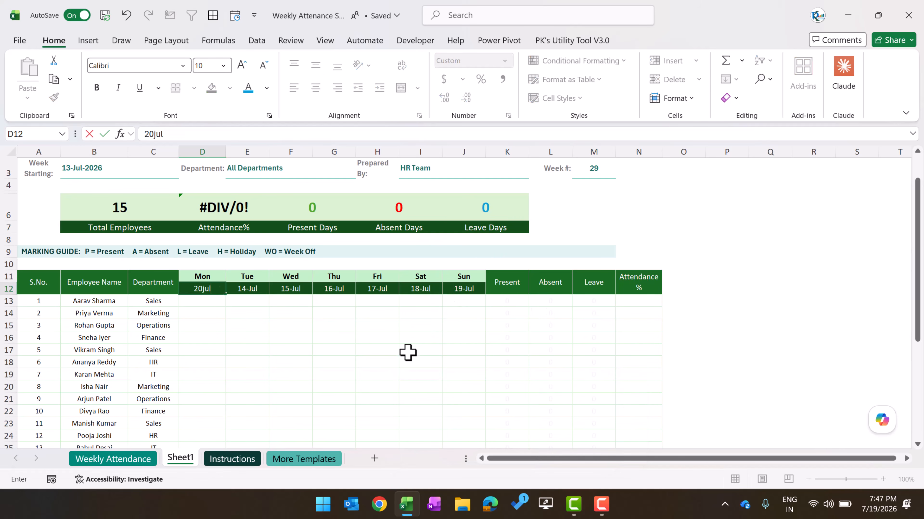
key("Return")
key("Up")
key("Right")
key("Right")
key("Right")
key("Right")
key("Right")
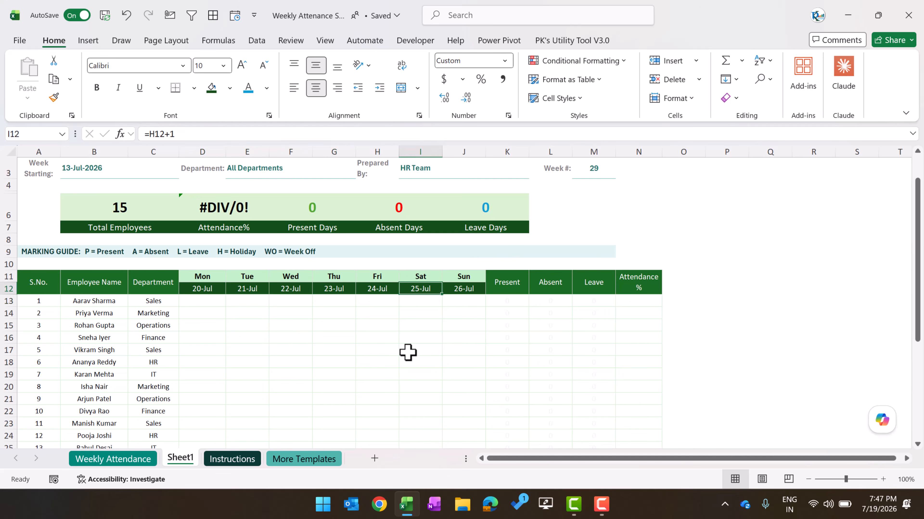
- Undo the last date change in D12
key("Left")
key("Left")
key("Left")
key("Left")
key("Left")
key("ctrl+z")
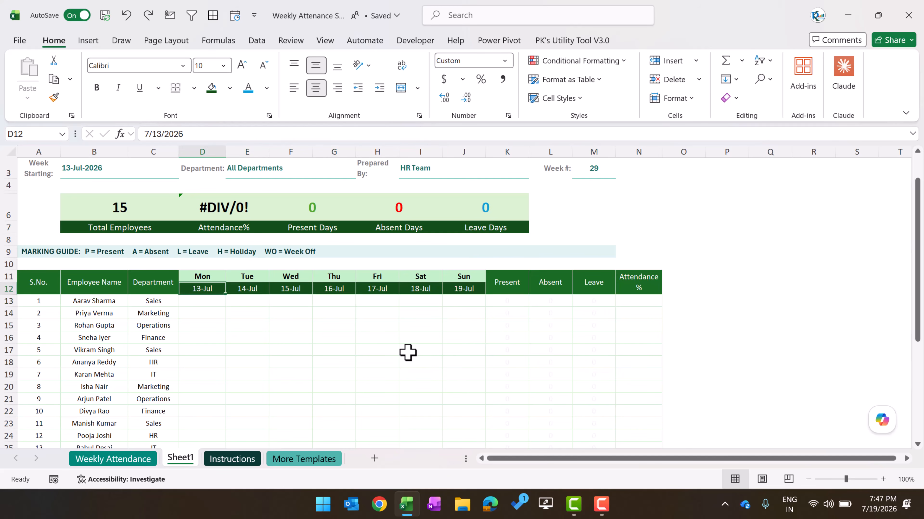
- Link the Monday date in D12 to the Week Starting cell with the formula =B3
type("=")
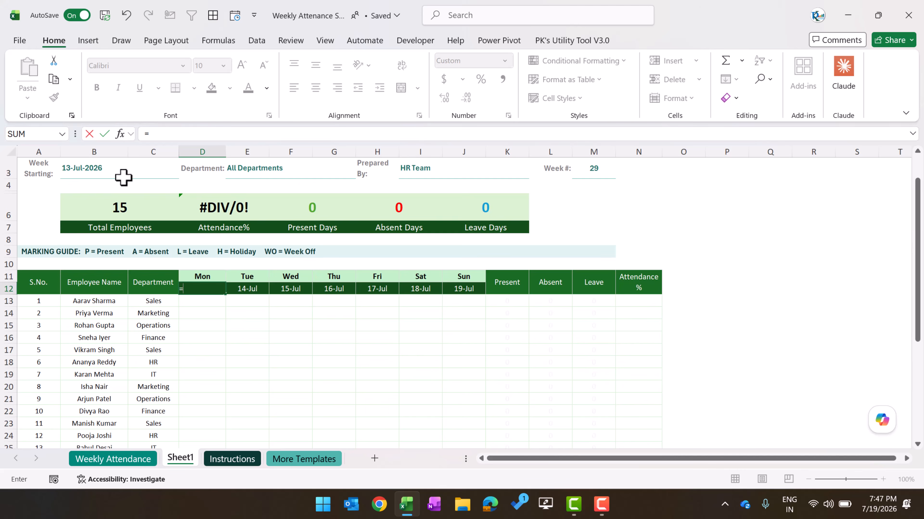
left_click(105, 171)
key("ctrl+Return")
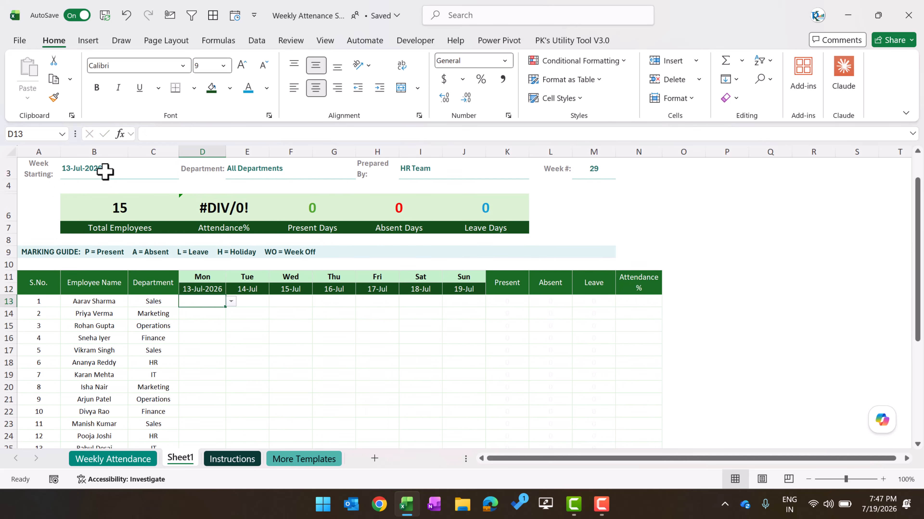
key("Right")
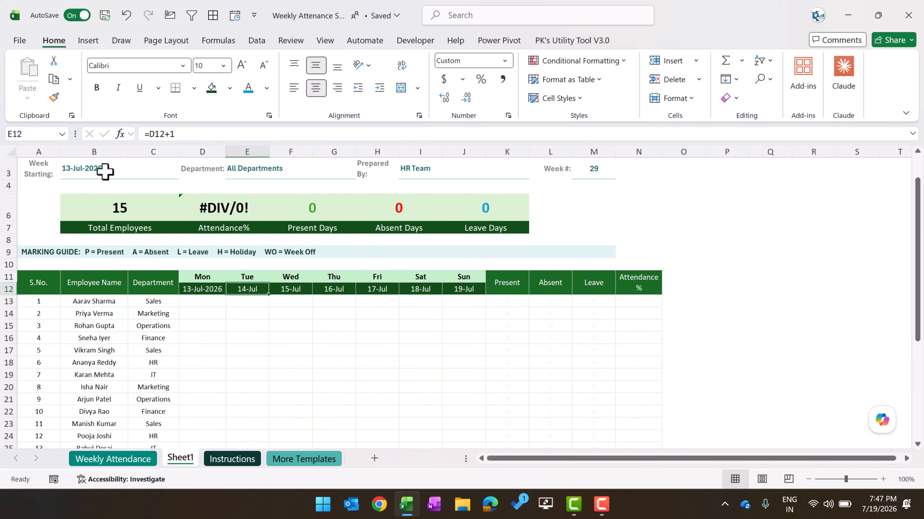
key("Left")
key("Right")
key("Left")
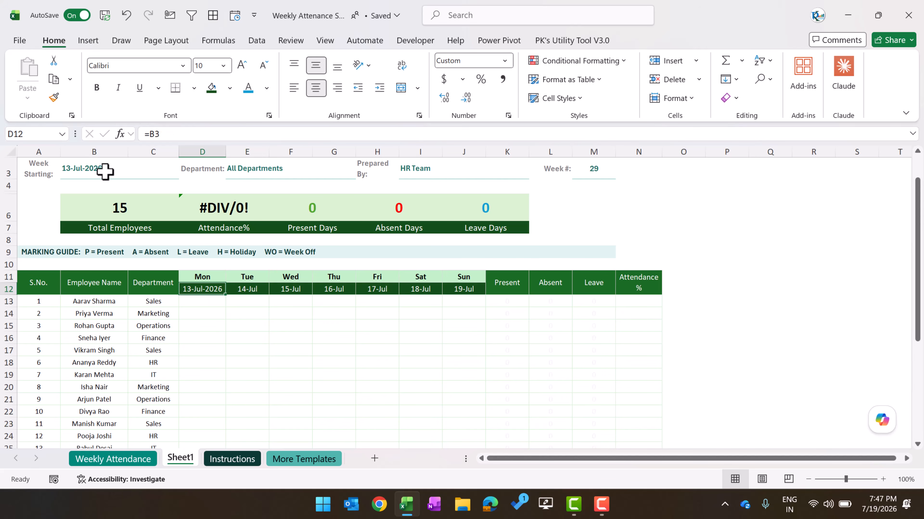
- Copy the formatting of the Tuesday date in E12 onto D12 with Format Painter
left_click(264, 290)
left_click(55, 98)
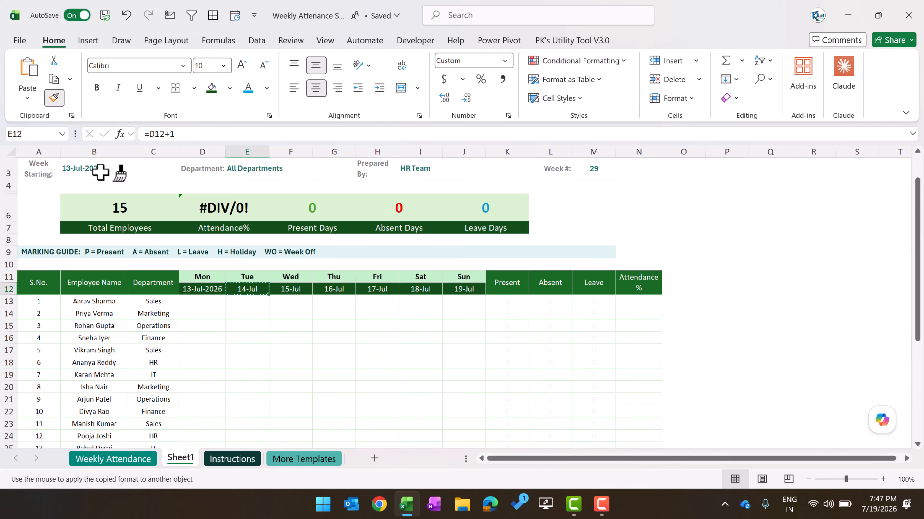
left_click(202, 290)
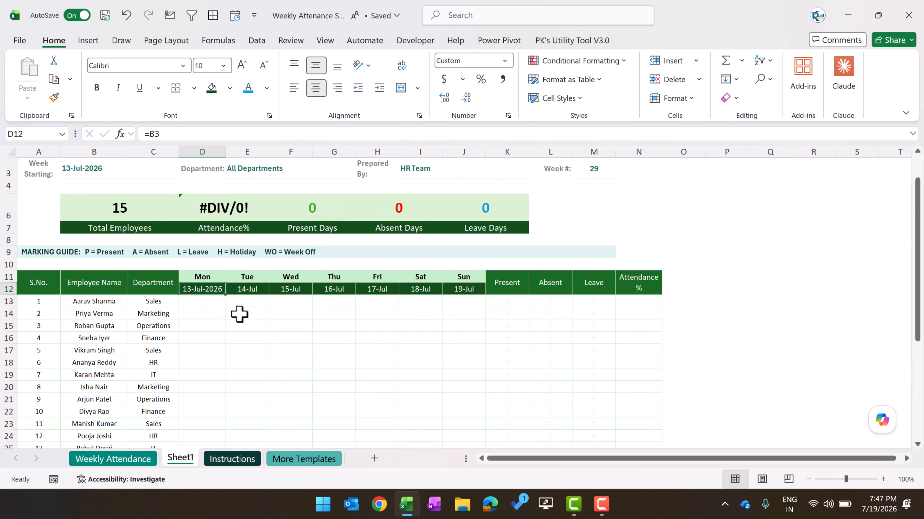
type("`")
key("Escape")
- Re-enter the Week Starting date in B3 as 13jul and format it as day-month-year, like 13-Jul-26
left_click(103, 171)
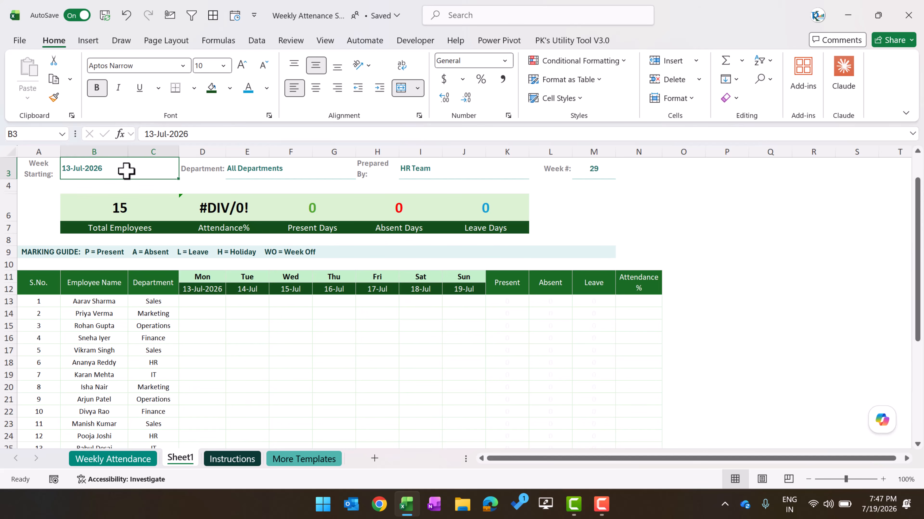
type("13")
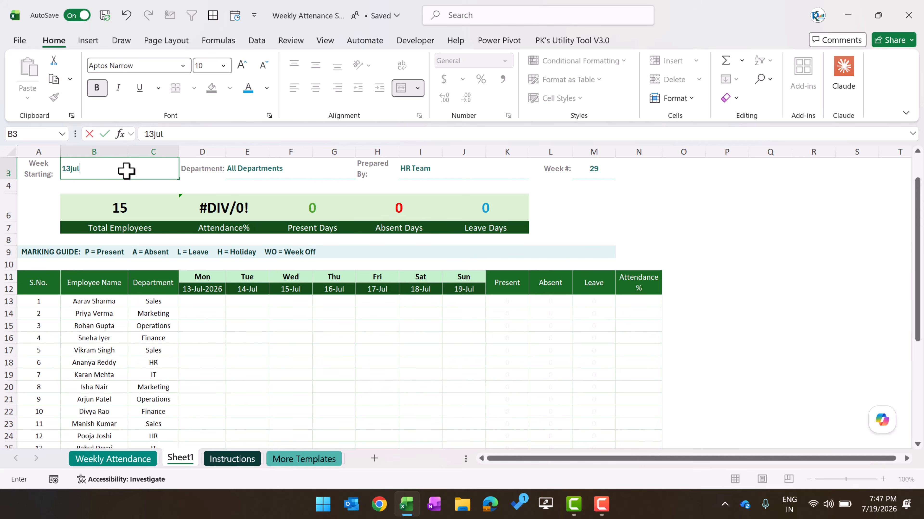
type("jul")
key("Return")
left_click(126, 170)
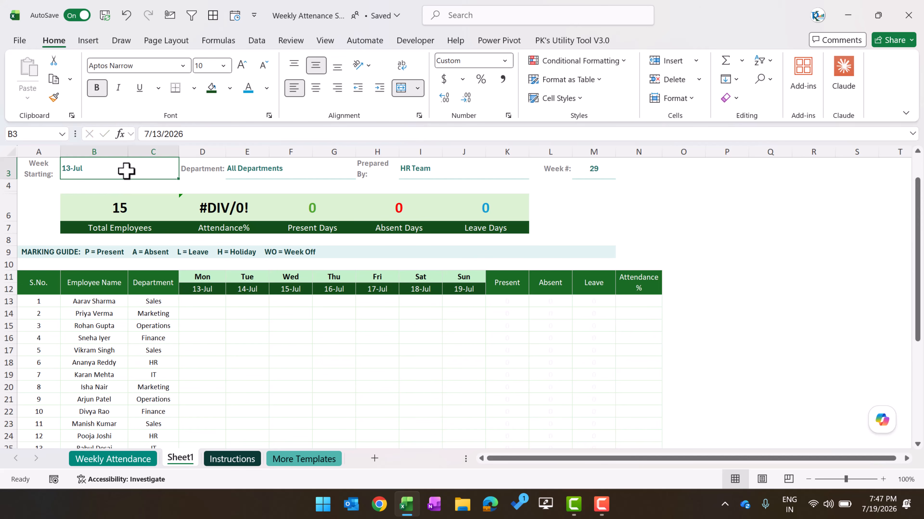
key("ctrl+shift+3")
left_click(473, 290)
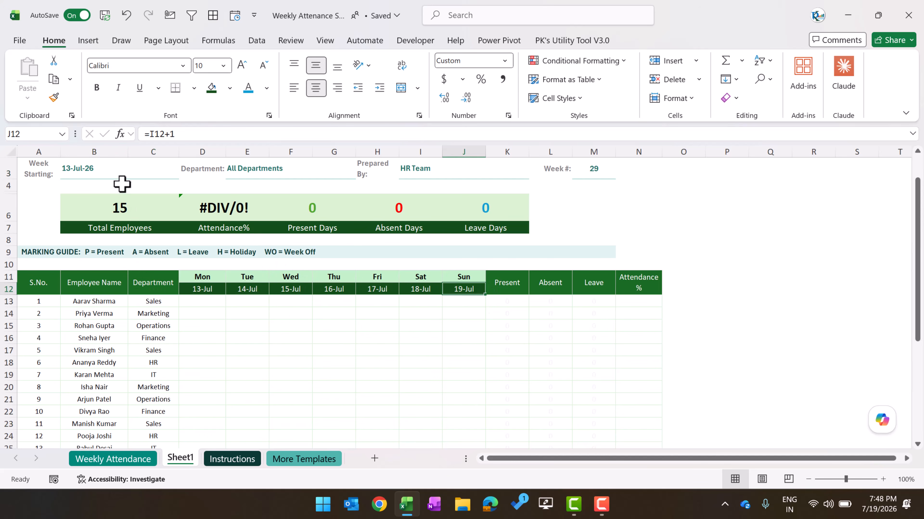
- Change the Week Starting date in B3 to 20jul and check the Monday to Sunday dates in row 12
left_click(123, 171)
type("20jul")
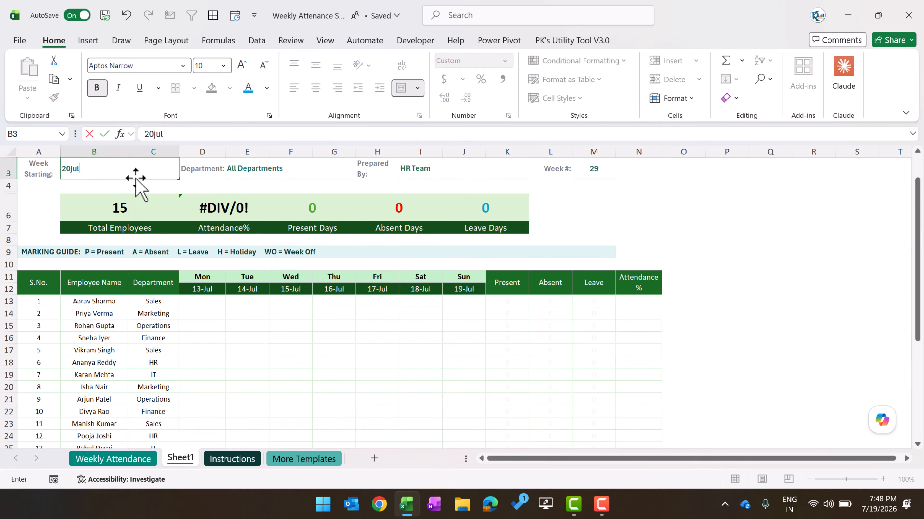
key("Return")
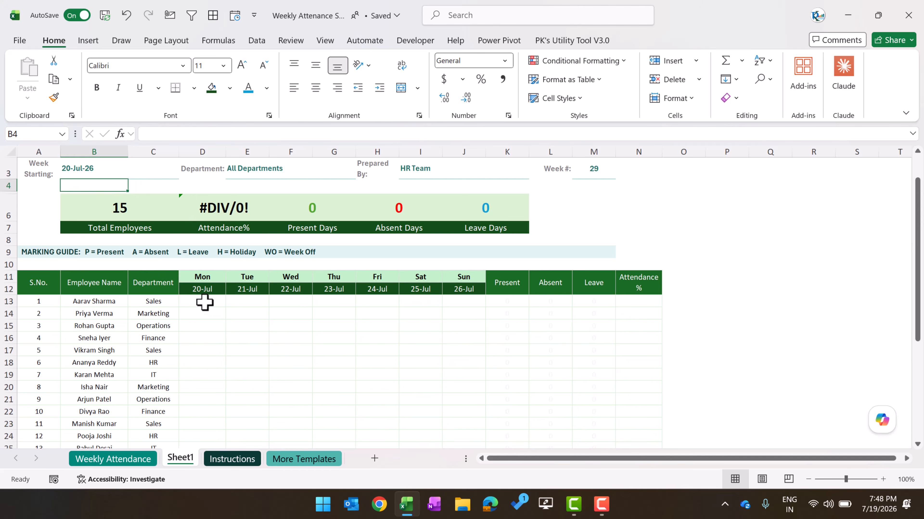
left_click_drag(204, 289, 458, 303)
left_click(457, 337)
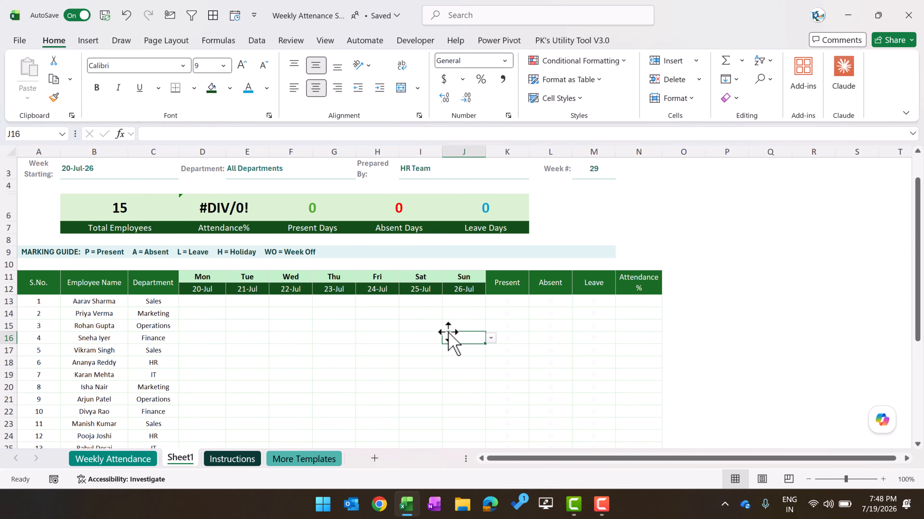
scroll(442, 331, "up", 1)
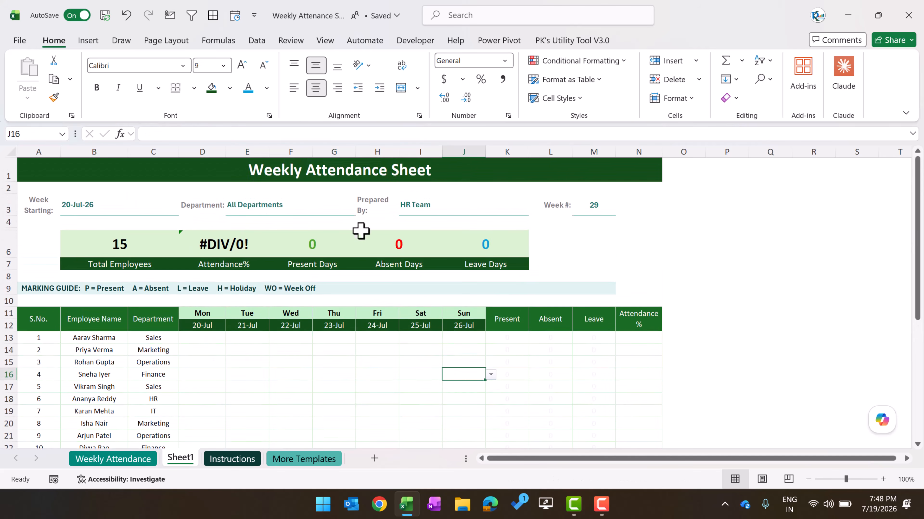
left_click(382, 168)
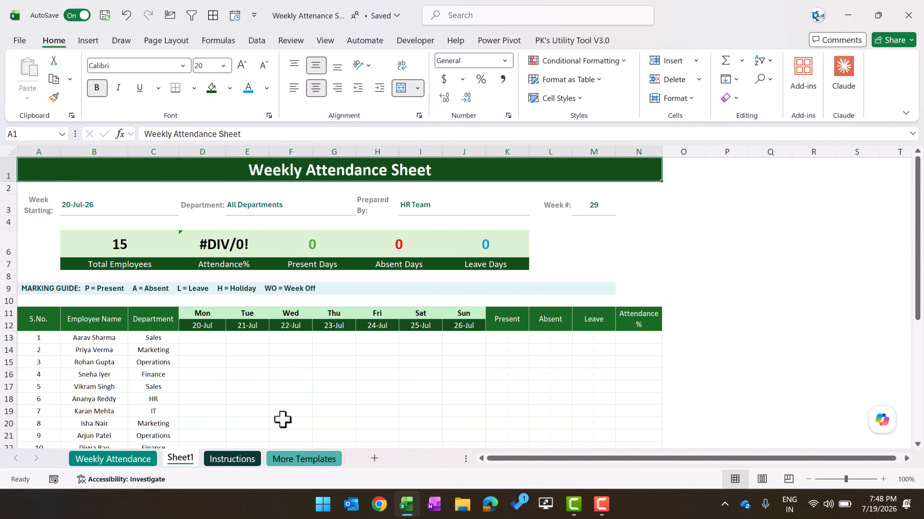
scroll(291, 400, "down", 5)
- Look through the recommended products on the More Templates sheet and return to the Weekly Attendance sheet
left_click(289, 457)
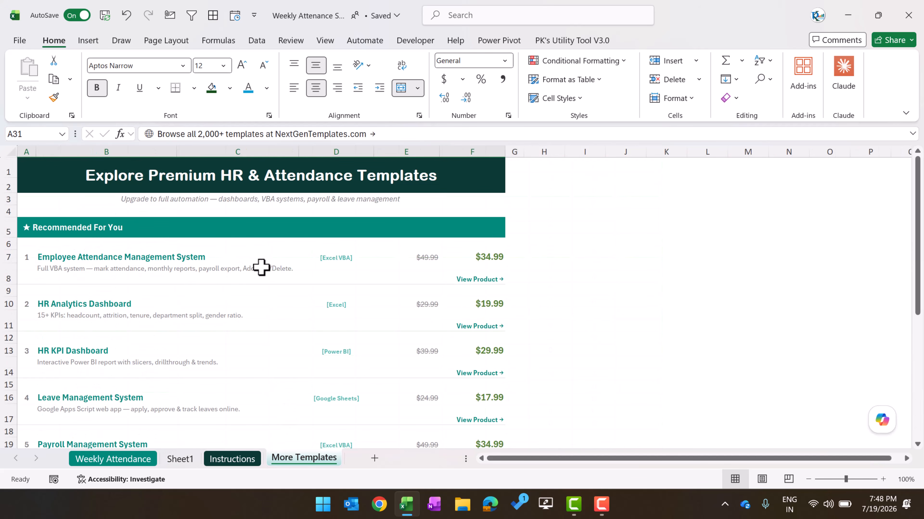
scroll(233, 333, "down", 2)
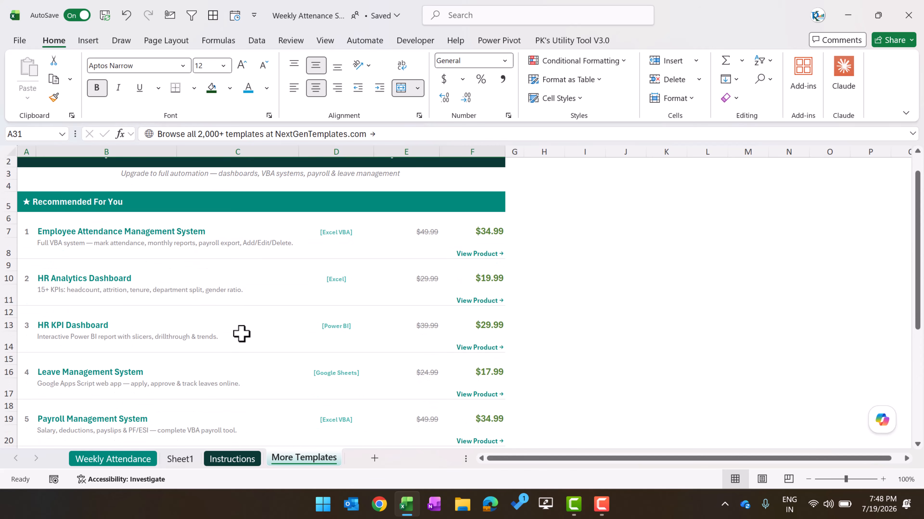
scroll(242, 325, "up", 2)
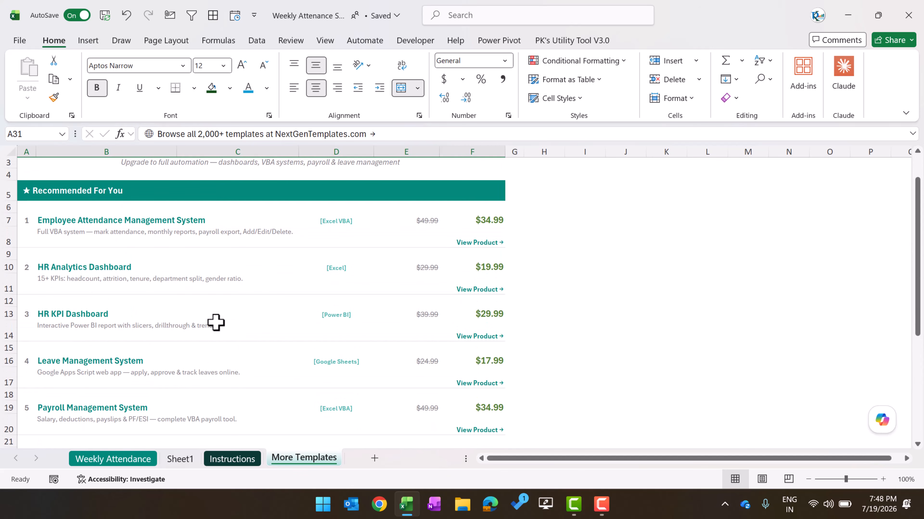
scroll(233, 311, "down", 3)
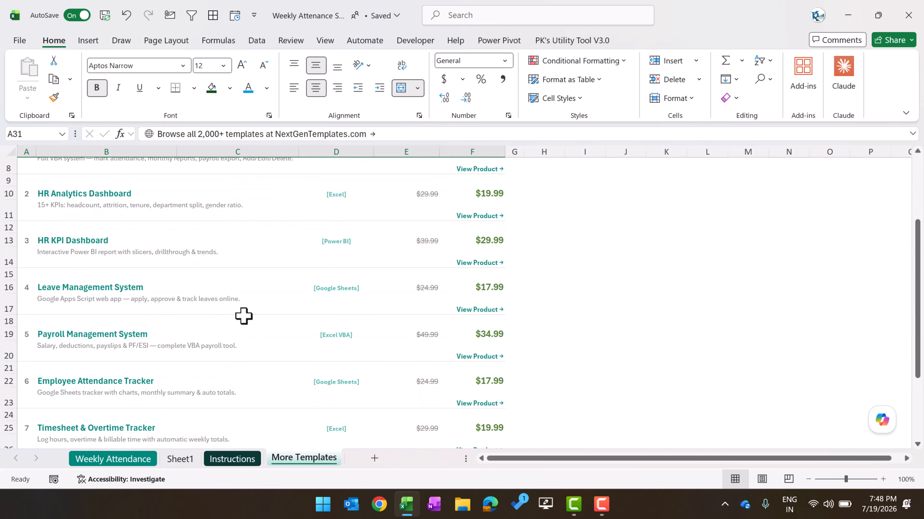
scroll(252, 353, "down", 3)
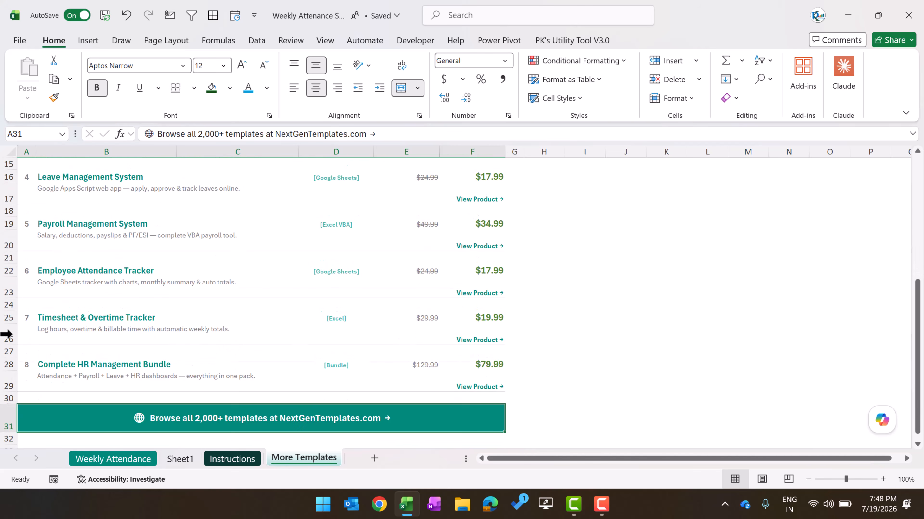
scroll(567, 336, "up", 5)
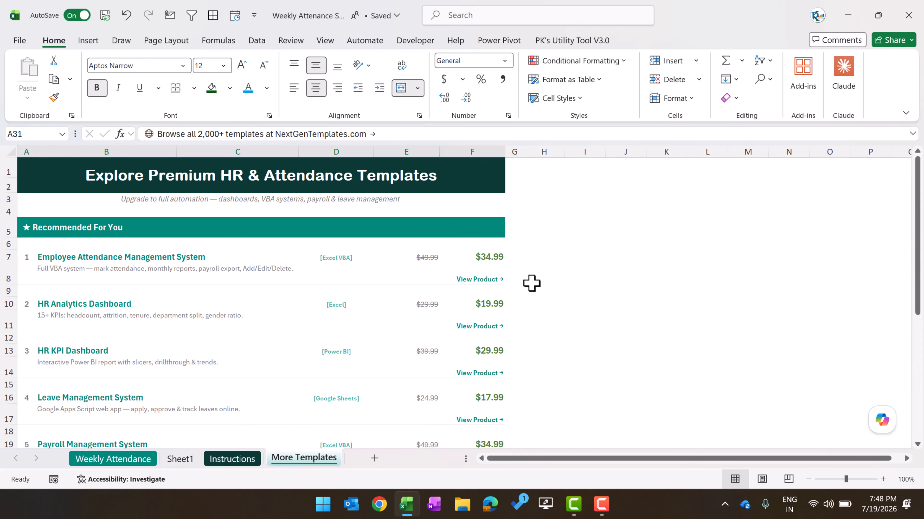
left_click(147, 459)
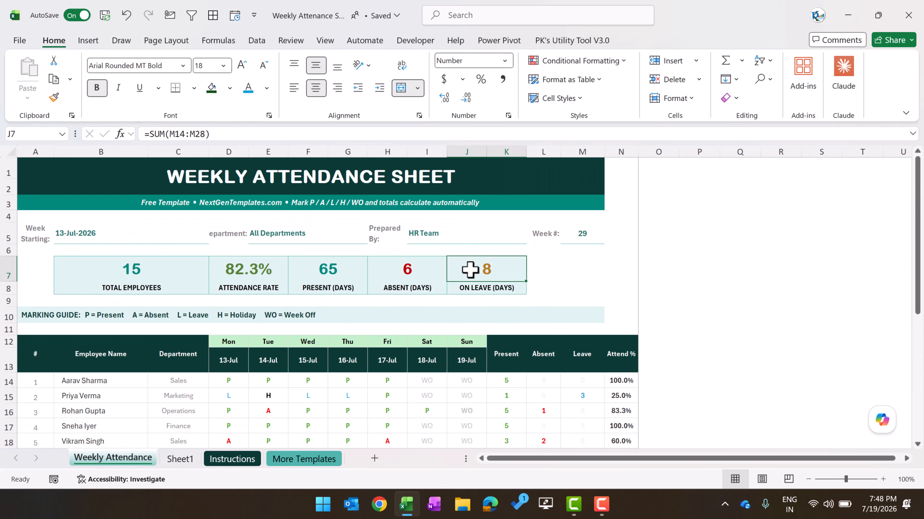
left_click(422, 340)
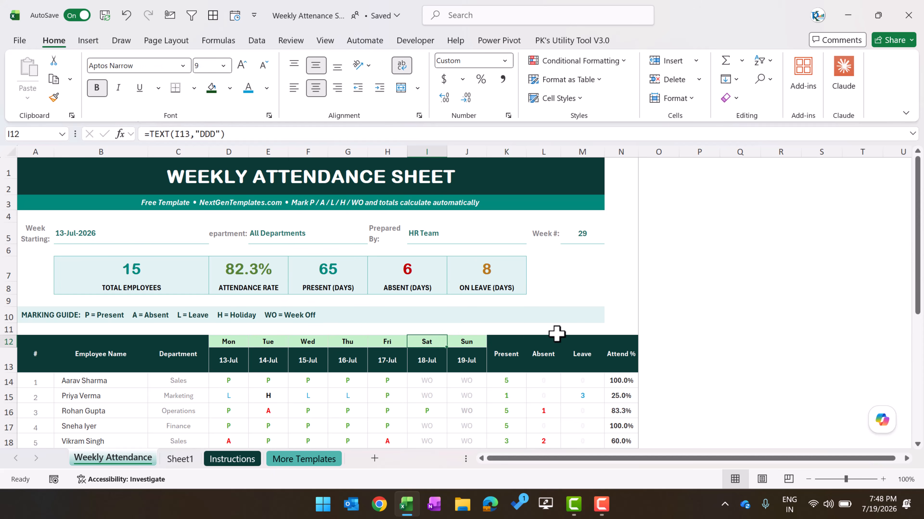